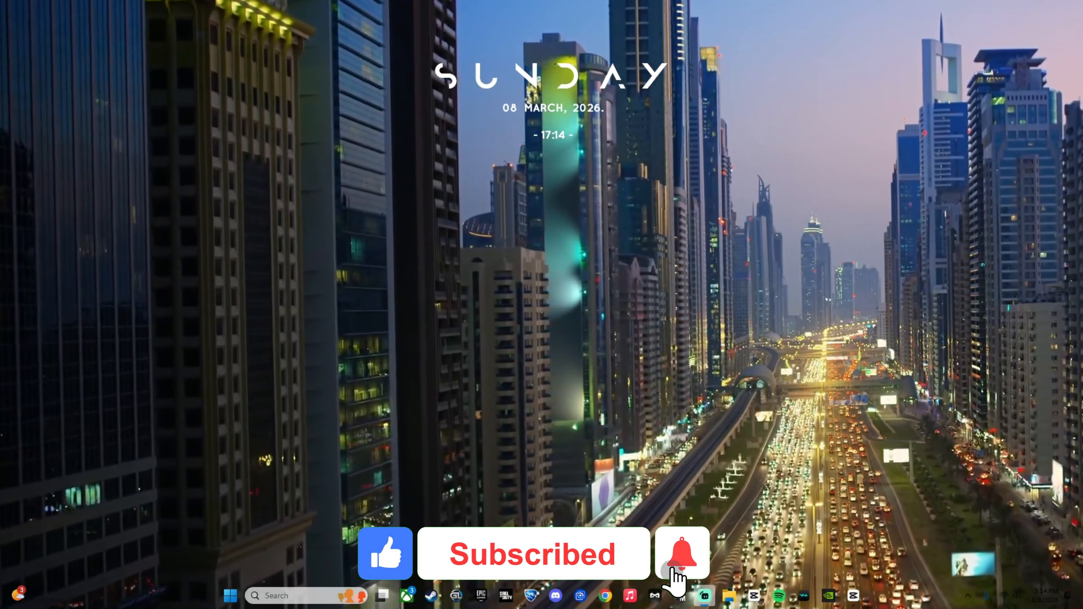
- Switch to CapCut and preview the three imported Rocket League gameplay clips
{"action": "left_click", "coordinate": [854, 599]}
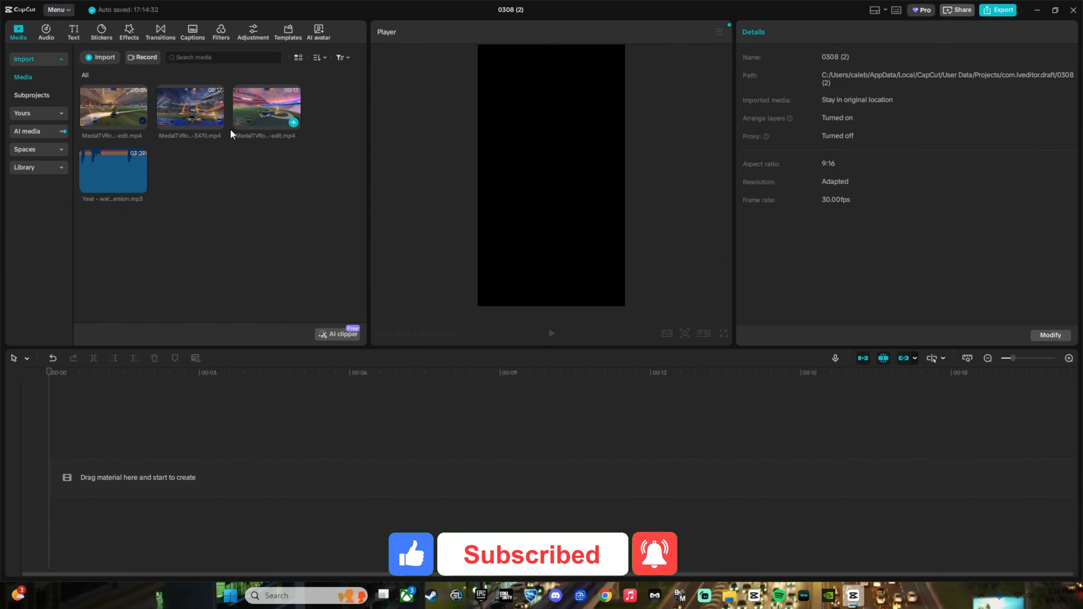
{"action": "left_click", "coordinate": [132, 102]}
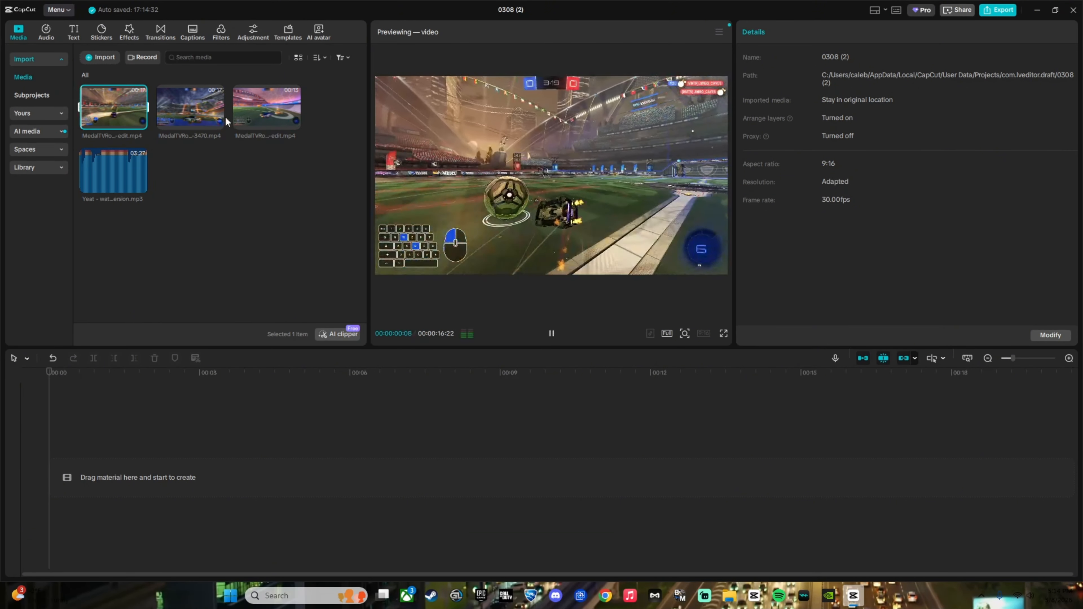
{"action": "left_click", "coordinate": [202, 116]}
{"action": "left_click", "coordinate": [254, 108]}
{"action": "left_click", "coordinate": [298, 240]}
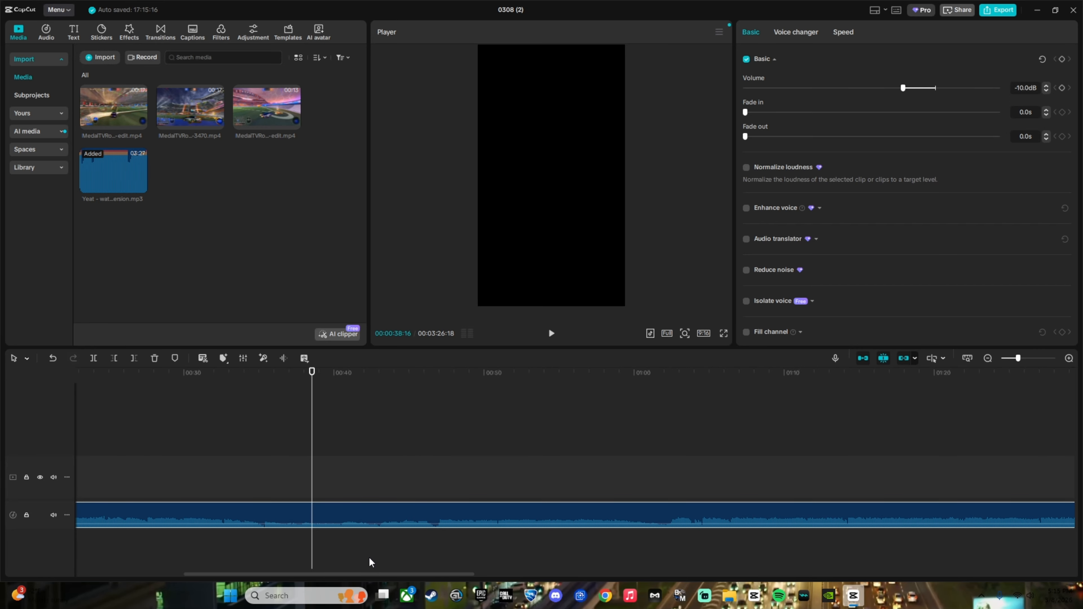
- Cut off the part of the song before 00:00:42:26 and move the remainder to the start of the timeline
{"action": "left_click", "coordinate": [364, 515]}
{"action": "left_click", "coordinate": [341, 512]}
{"action": "key", "text": "space"}
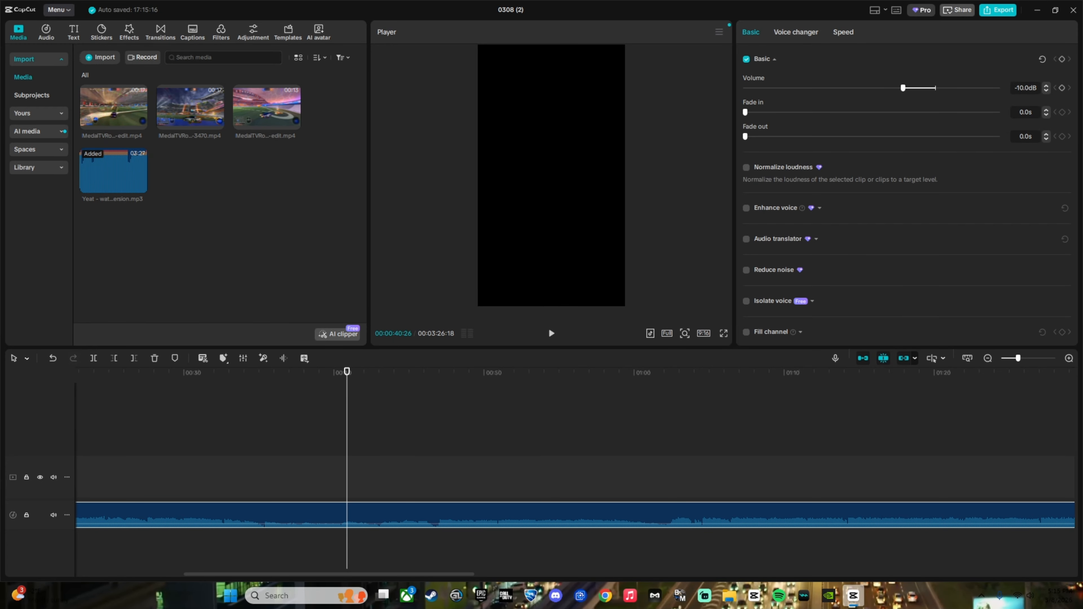
{"action": "left_click_drag", "start_coordinate": [358, 368], "coordinate": [377, 391]}
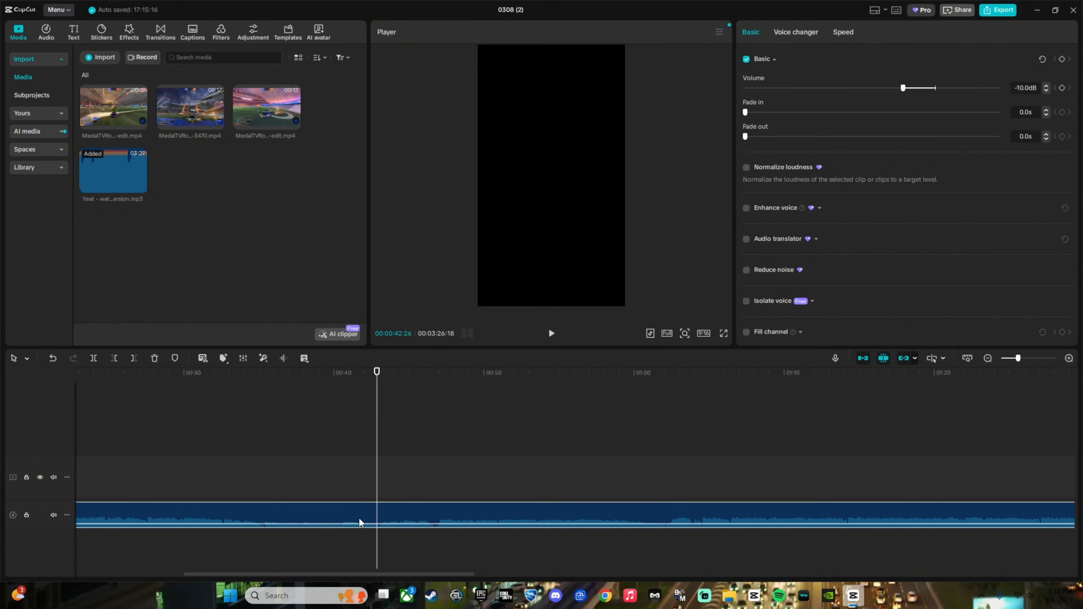
{"action": "key", "text": "ctrl+b"}
{"action": "left_click", "coordinate": [331, 515]}
{"action": "key", "text": "Delete"}
{"action": "scroll", "coordinate": [465, 534], "scroll_direction": "down", "scroll_amount": 5}
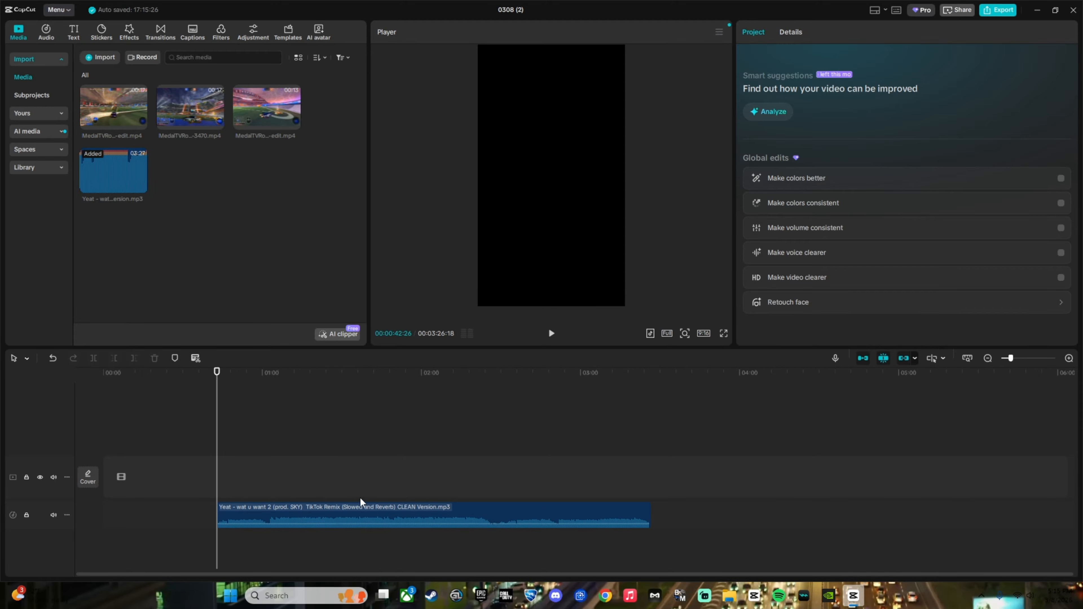
{"action": "left_click_drag", "start_coordinate": [360, 501], "coordinate": [164, 515]}
- Split the song at 00:00:18:10 and delete everything after the cut
{"action": "scroll", "coordinate": [152, 515], "scroll_direction": "up", "scroll_amount": 5}
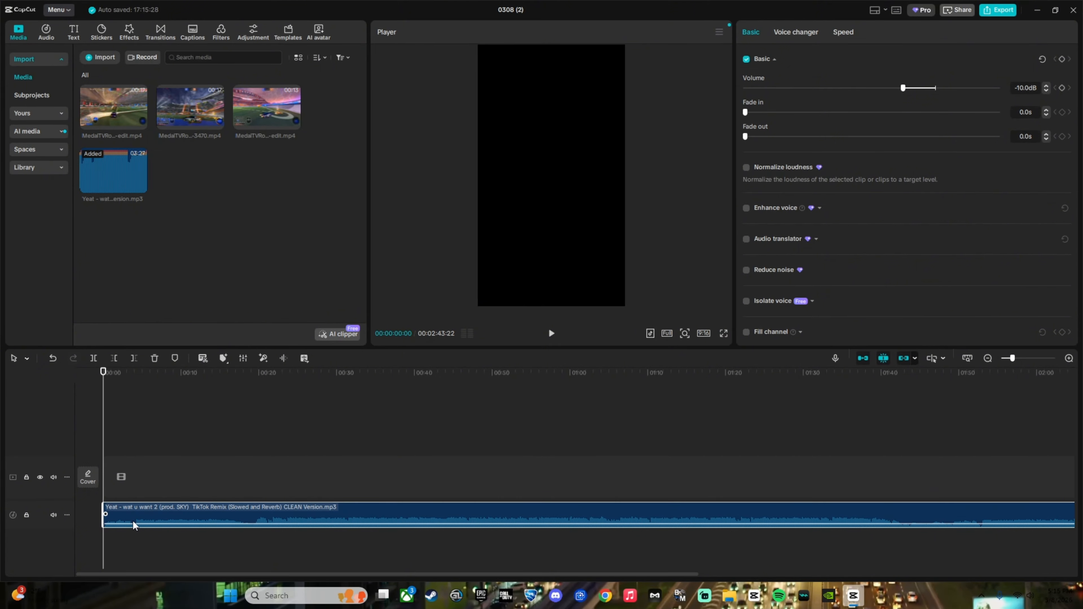
{"action": "scroll", "coordinate": [133, 525], "scroll_direction": "up", "scroll_amount": 2}
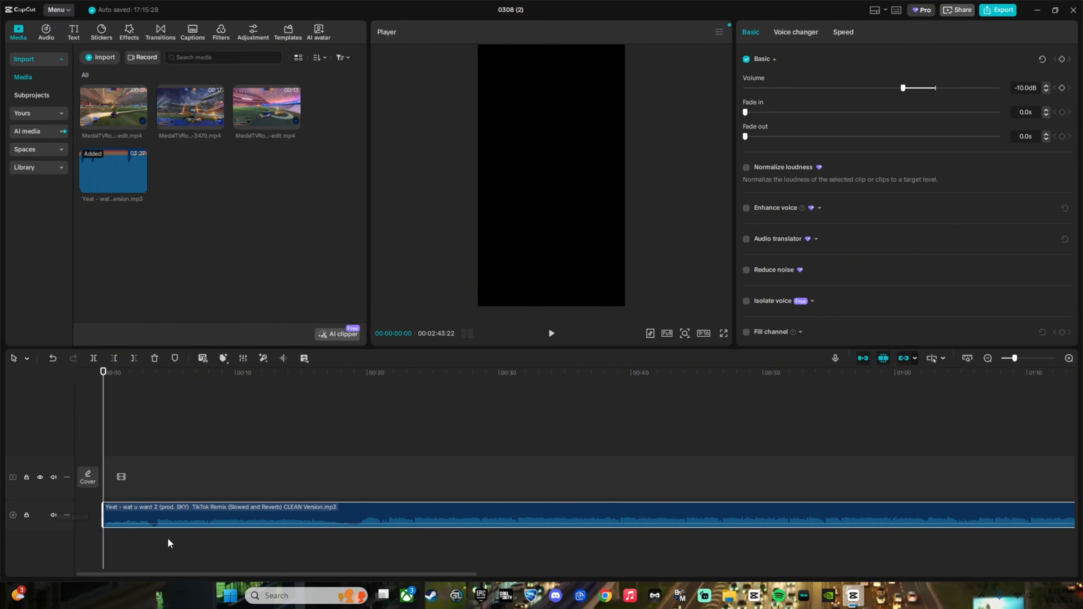
{"action": "key", "text": "space"}
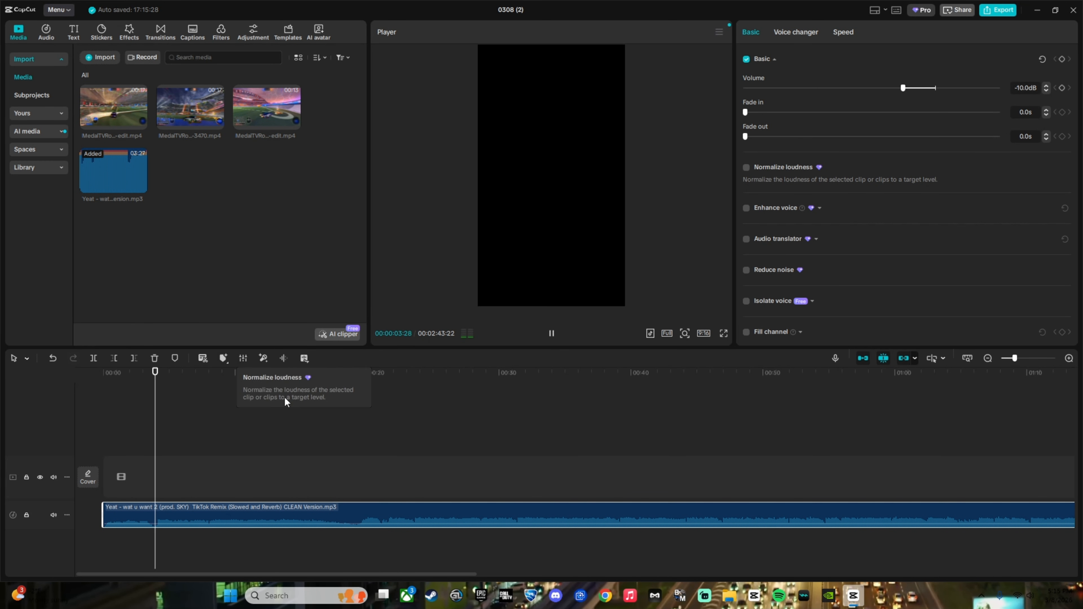
{"action": "left_click_drag", "start_coordinate": [252, 384], "coordinate": [344, 396]}
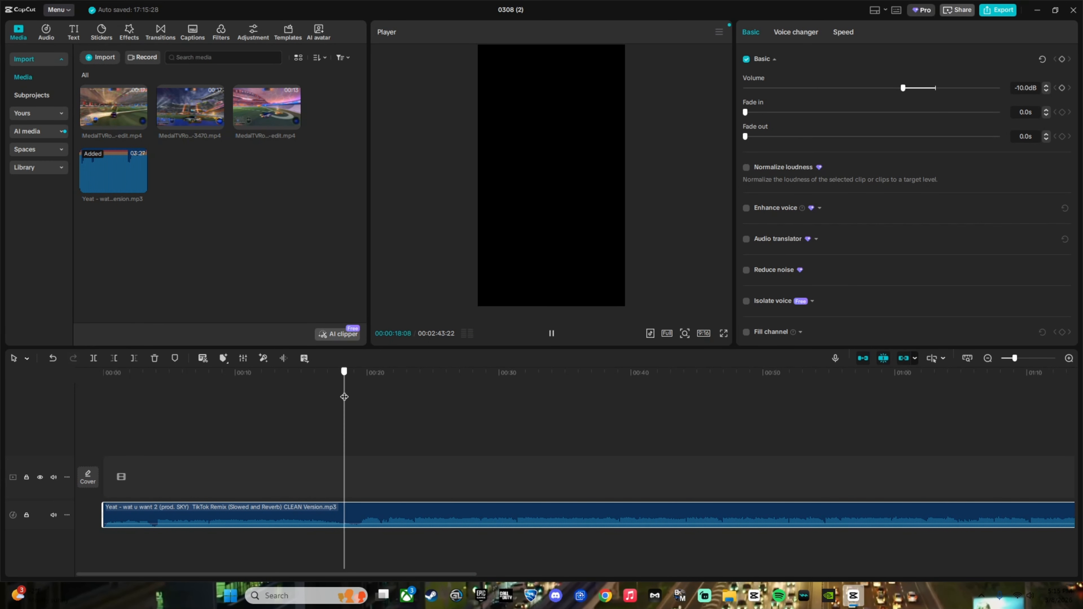
{"action": "key", "text": "space"}
{"action": "key", "text": "ctrl+b"}
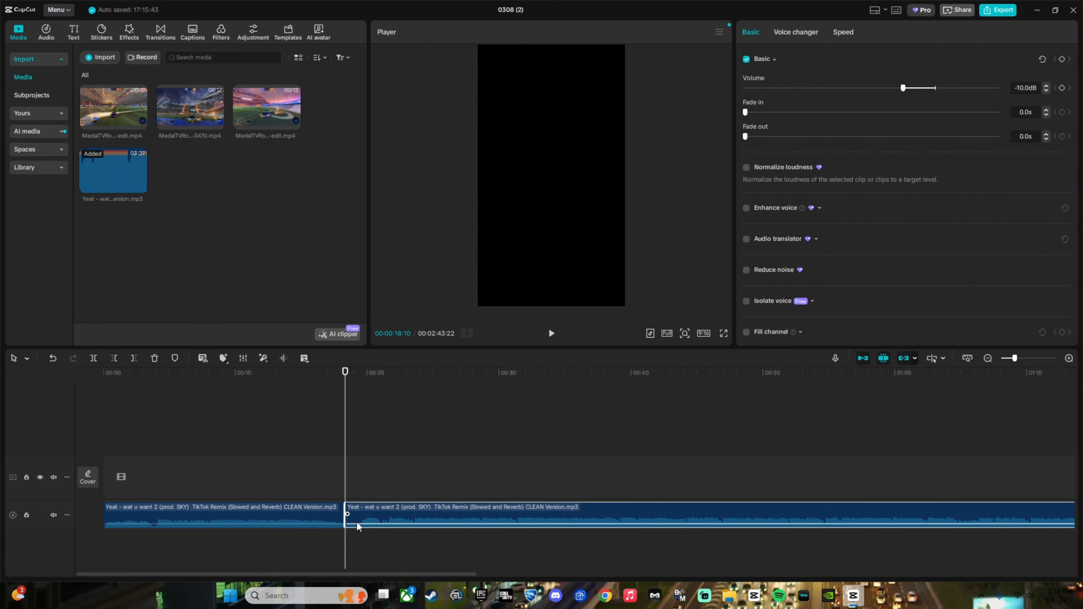
{"action": "key", "text": "Delete"}
- Place the first gameplay clip above the song at the timeline start and set the project's aspect ratio to 9:16
{"action": "left_click", "coordinate": [323, 387]}
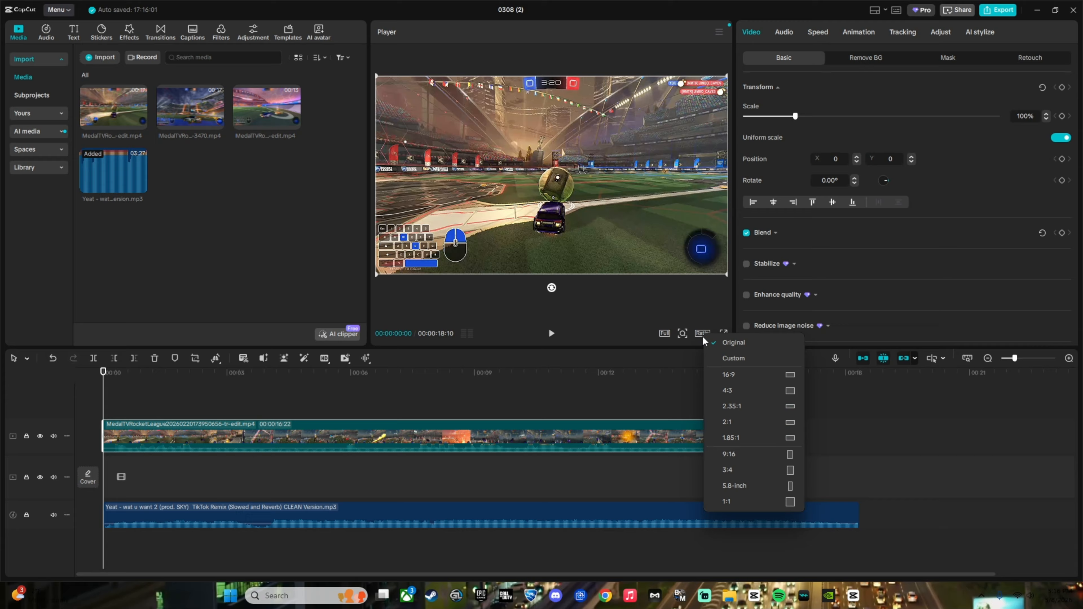
{"action": "left_click", "coordinate": [702, 334]}
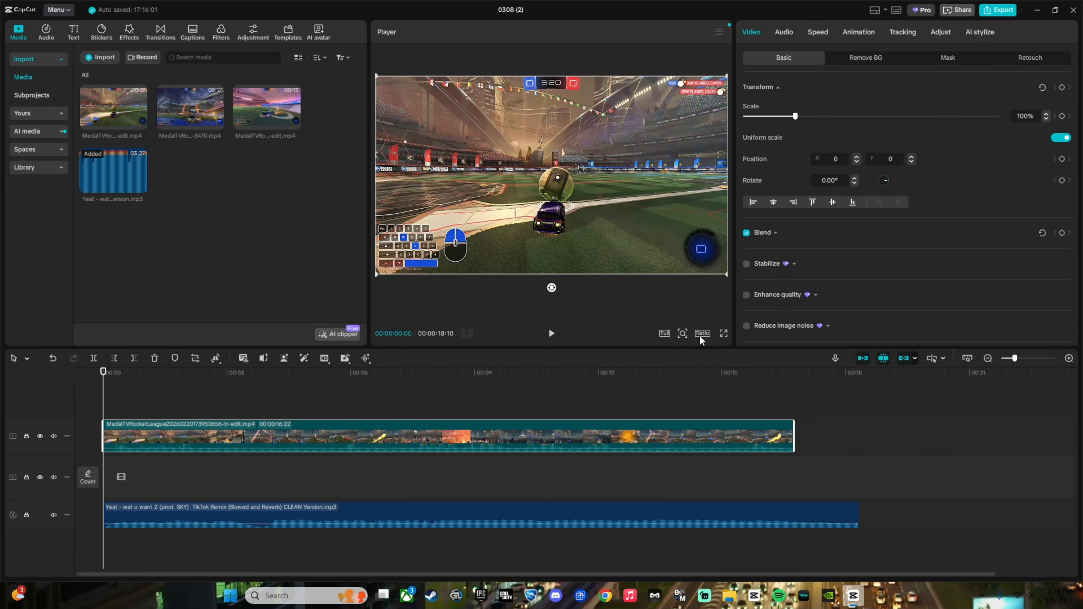
{"action": "left_click", "coordinate": [702, 334]}
{"action": "left_click", "coordinate": [749, 346]}
{"action": "left_click", "coordinate": [703, 333]}
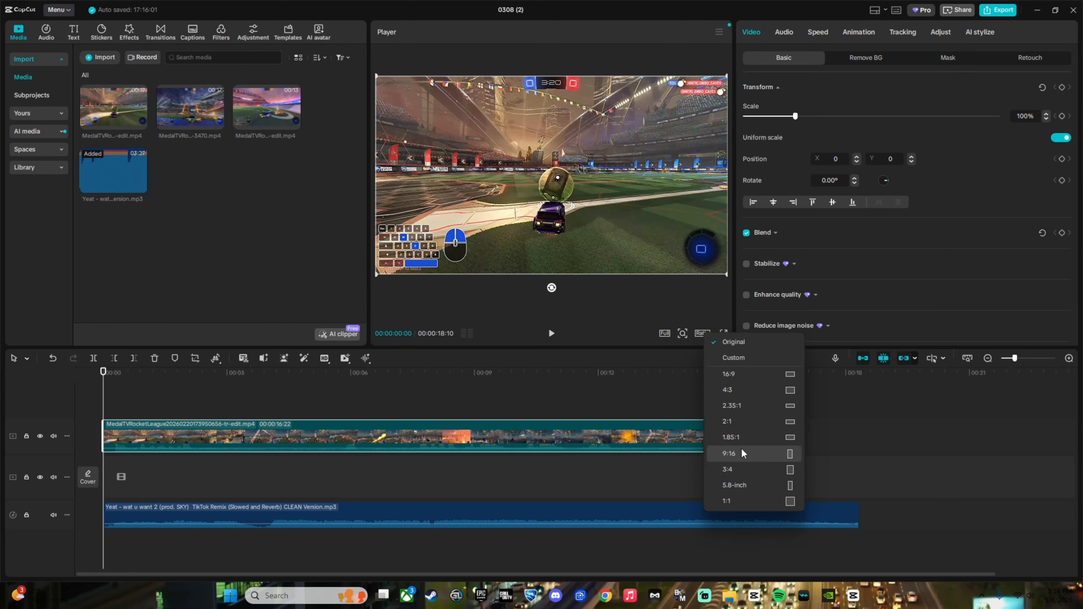
{"action": "left_click", "coordinate": [739, 455]}
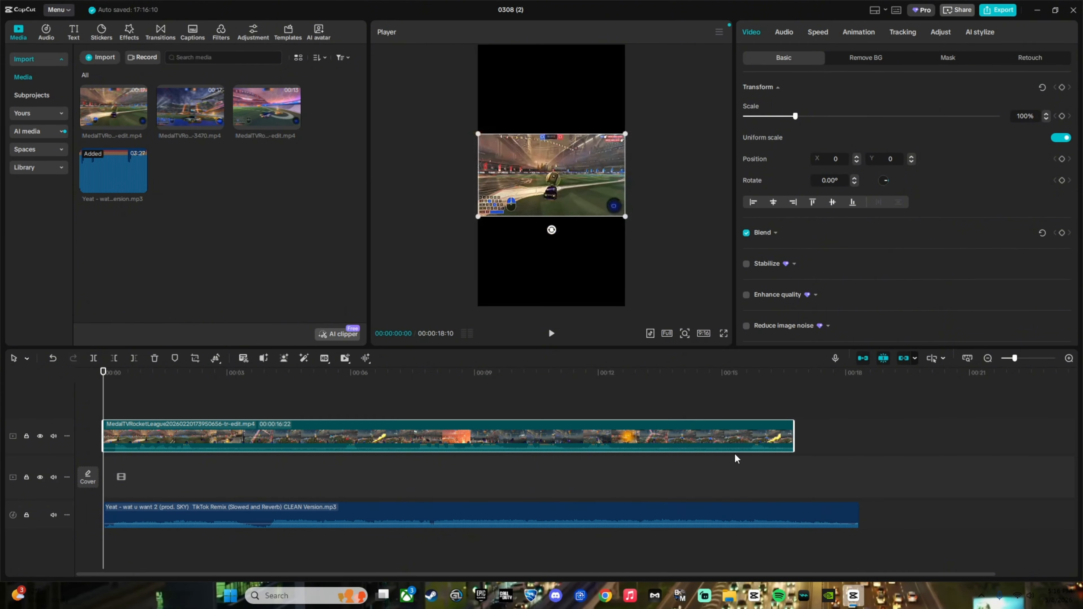
- Scale the gameplay clip to 255% so it fills the width of the vertical frame
{"action": "left_click_drag", "start_coordinate": [575, 175], "coordinate": [574, 175]}
{"action": "type", "text": "55"}
{"action": "key", "text": "Return"}
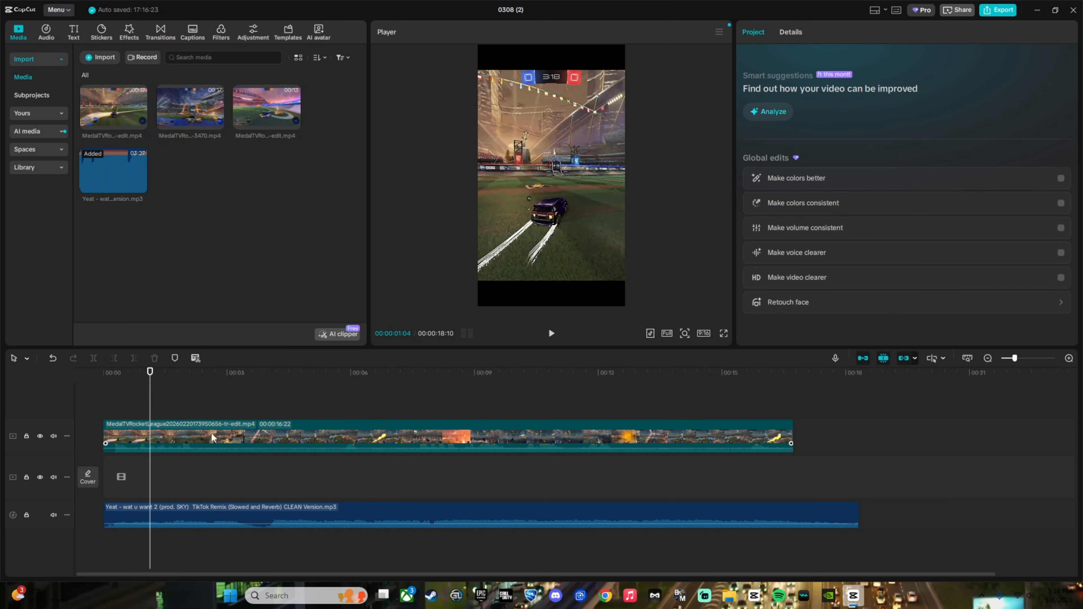
- Add a marker to the song at 00:00:04:07 and place the gameplay clip at the timeline start
{"action": "left_click", "coordinate": [234, 436]}
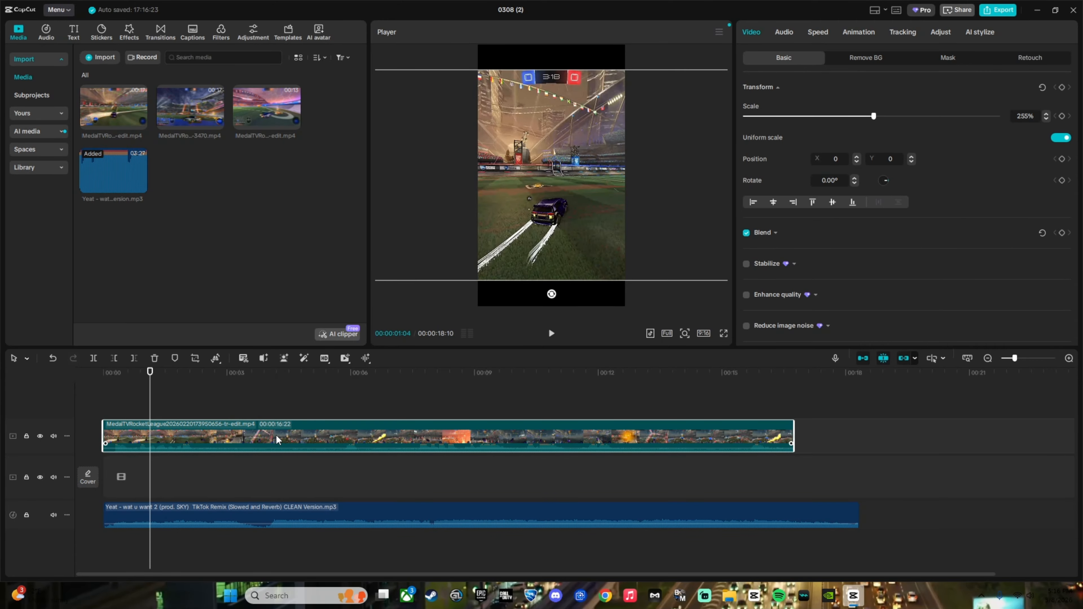
{"action": "left_click_drag", "start_coordinate": [204, 382], "coordinate": [286, 378]}
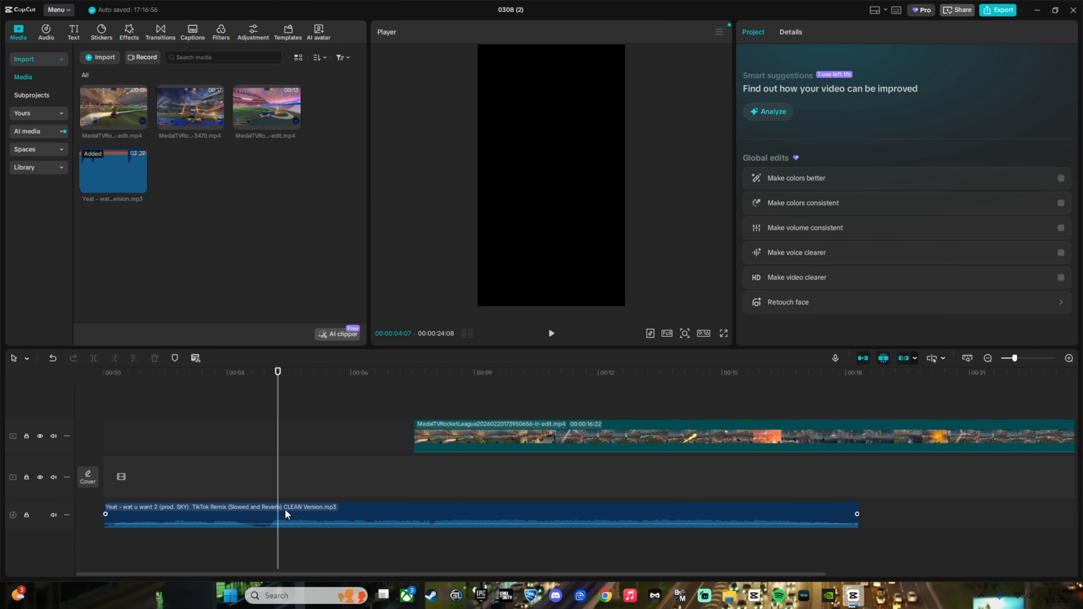
{"action": "left_click", "coordinate": [286, 514]}
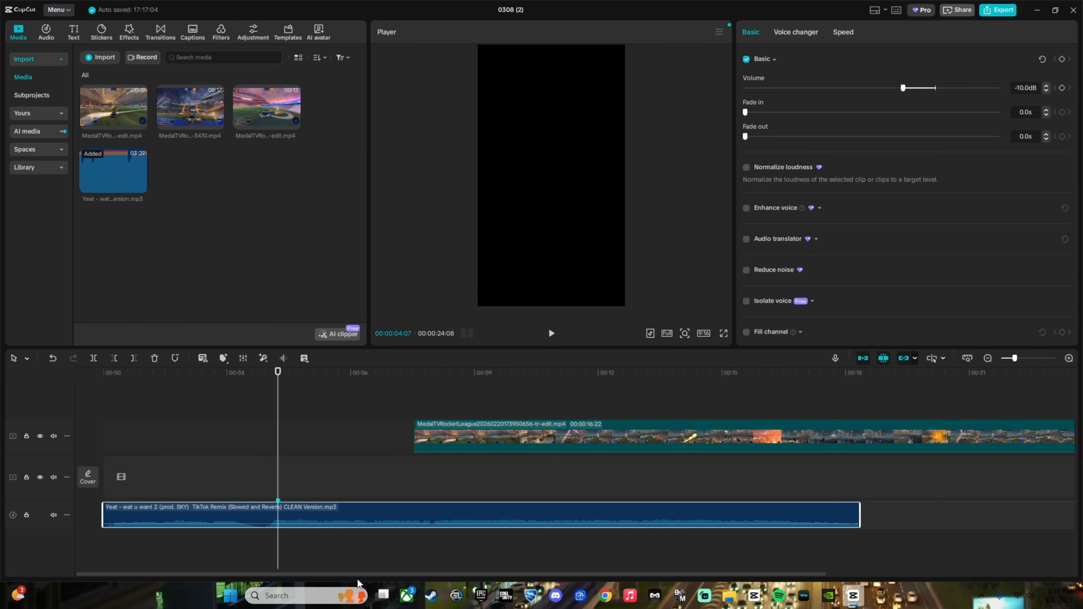
{"action": "left_click_drag", "start_coordinate": [495, 433], "coordinate": [235, 433]}
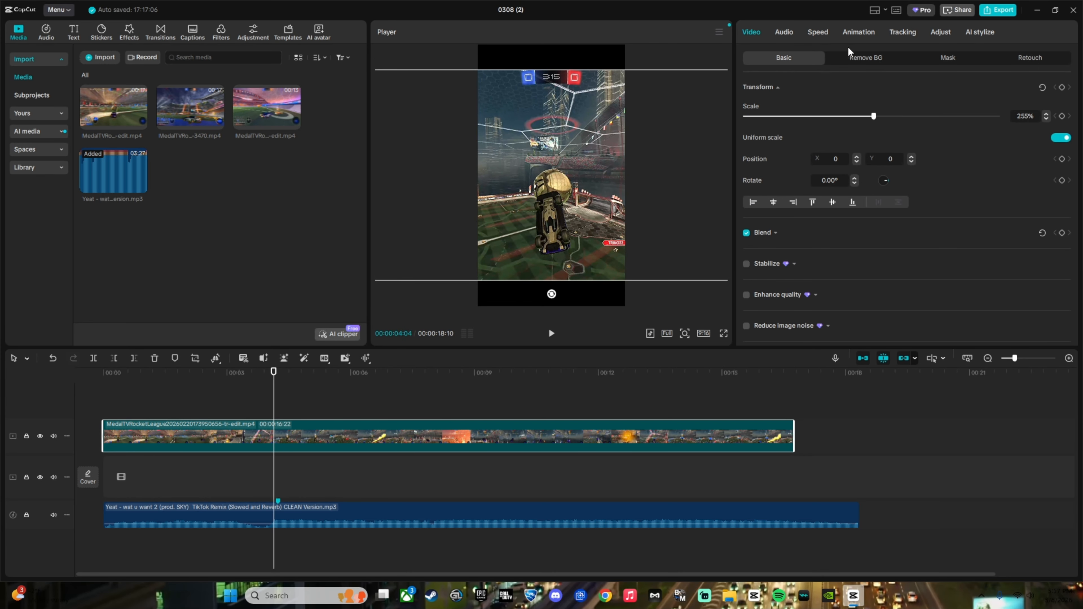
- Set the gameplay clip's audio volume to 0.0 dB
{"action": "left_click", "coordinate": [818, 32]}
{"action": "left_click", "coordinate": [783, 32]}
{"action": "left_click_drag", "start_coordinate": [821, 116], "coordinate": [934, 140]}
- Find the first frame of the goal explosion at about 8 seconds and mark it on the gameplay clip
{"action": "left_click_drag", "start_coordinate": [285, 402], "coordinate": [437, 378]}
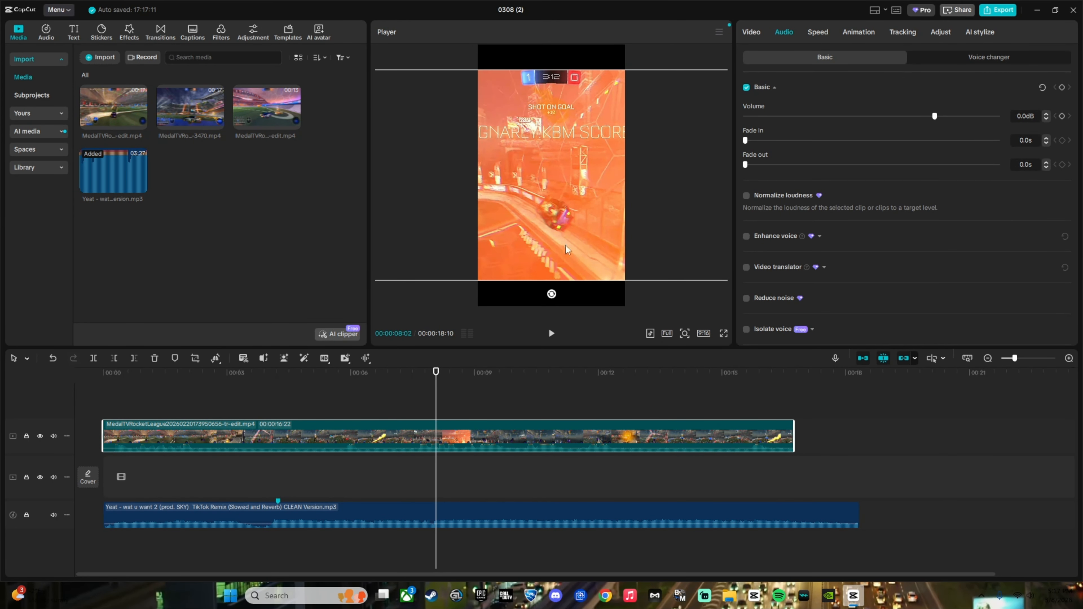
{"action": "key", "text": "Left"}
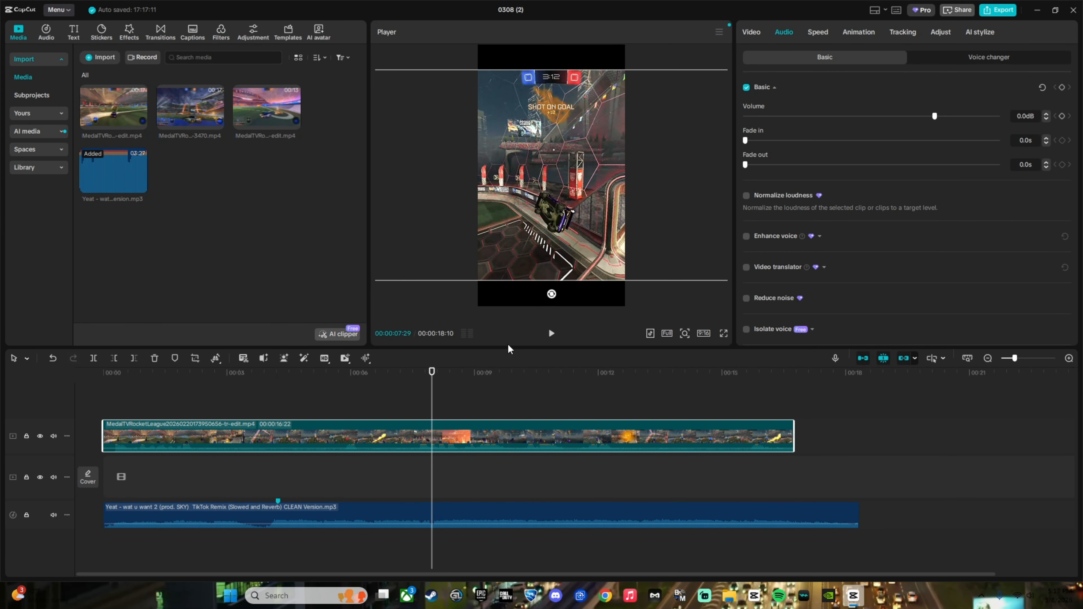
{"action": "key", "text": "Right"}
{"action": "key", "text": "Right"}
{"action": "key", "text": "Right"}
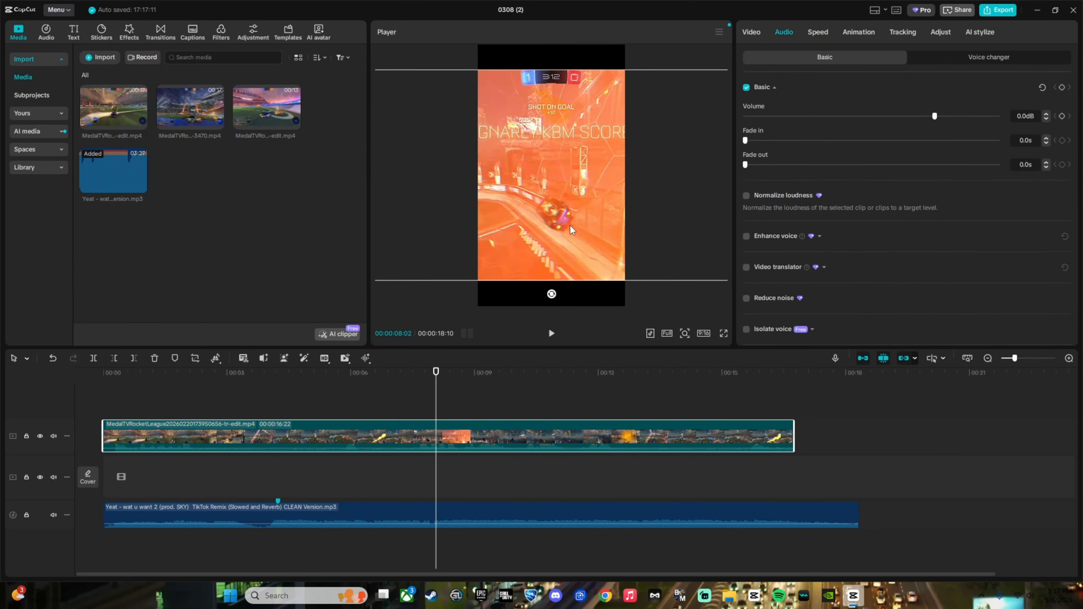
{"action": "key", "text": "Right"}
{"action": "key", "text": "Left"}
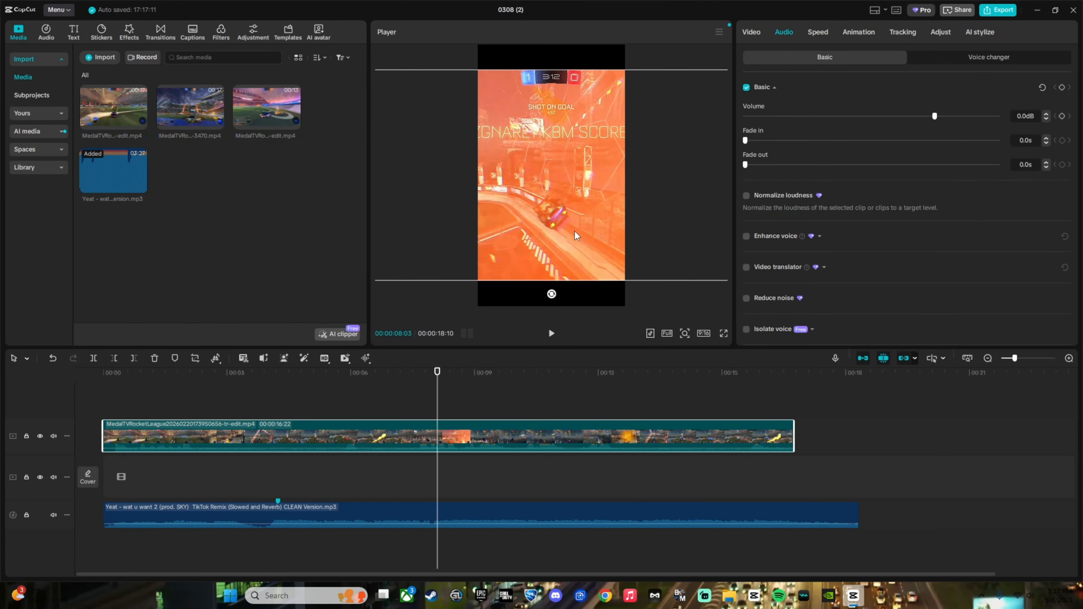
{"action": "key", "text": "Right"}
{"action": "key", "text": "Left"}
{"action": "key", "text": "Right"}
- Align the clip's goal marker with the song marker at 00:00:04:07 and set the clip's start edge to the timeline start
{"action": "left_click_drag", "start_coordinate": [105, 436], "coordinate": [385, 426]}
{"action": "left_click_drag", "start_coordinate": [310, 377], "coordinate": [271, 538]}
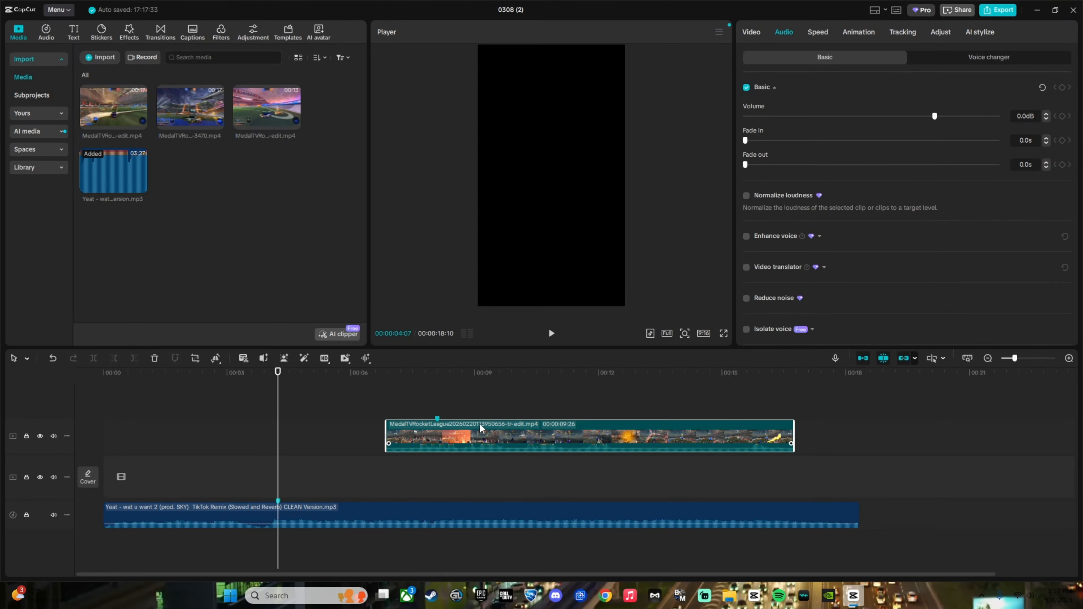
{"action": "left_click_drag", "start_coordinate": [481, 430], "coordinate": [322, 432]}
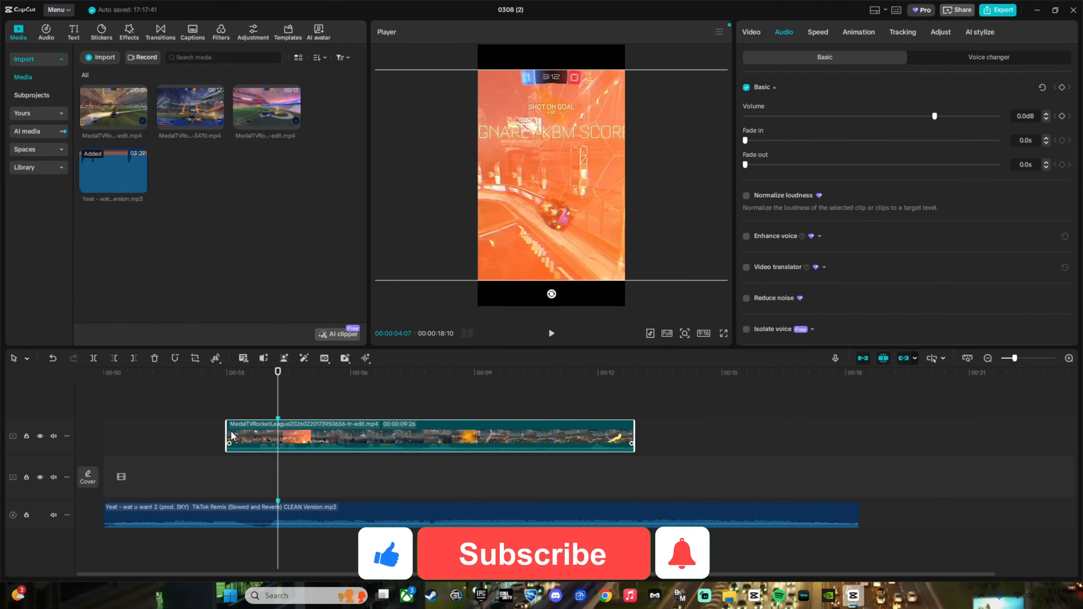
{"action": "left_click_drag", "start_coordinate": [226, 431], "coordinate": [103, 431]}
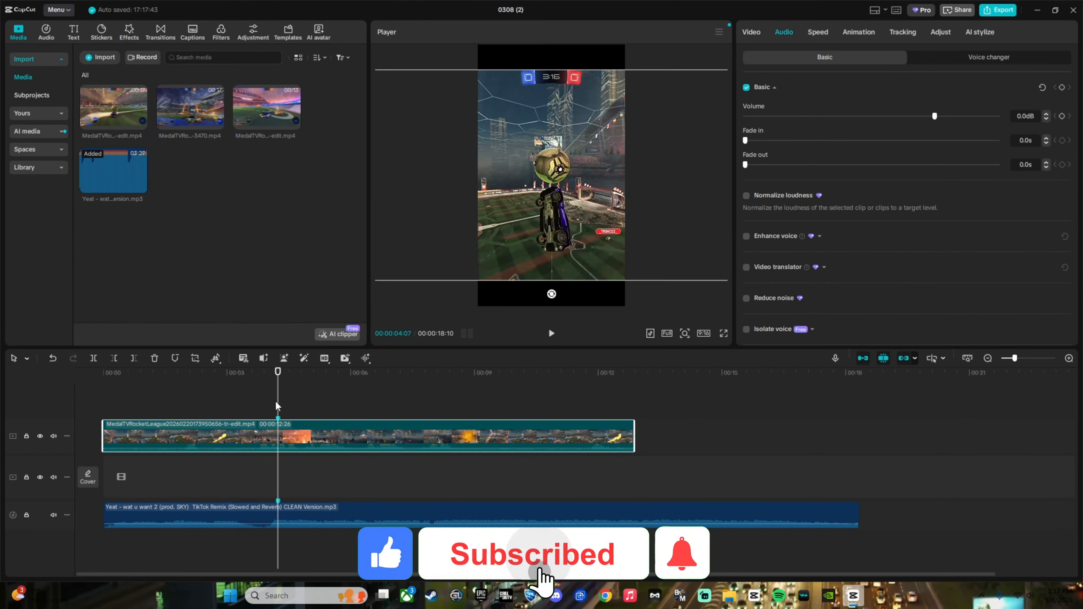
- Play back the clip with the song to check that the goal explosion lands on the marked beat
{"action": "left_click_drag", "start_coordinate": [275, 377], "coordinate": [250, 376]}
{"action": "key", "text": "space"}
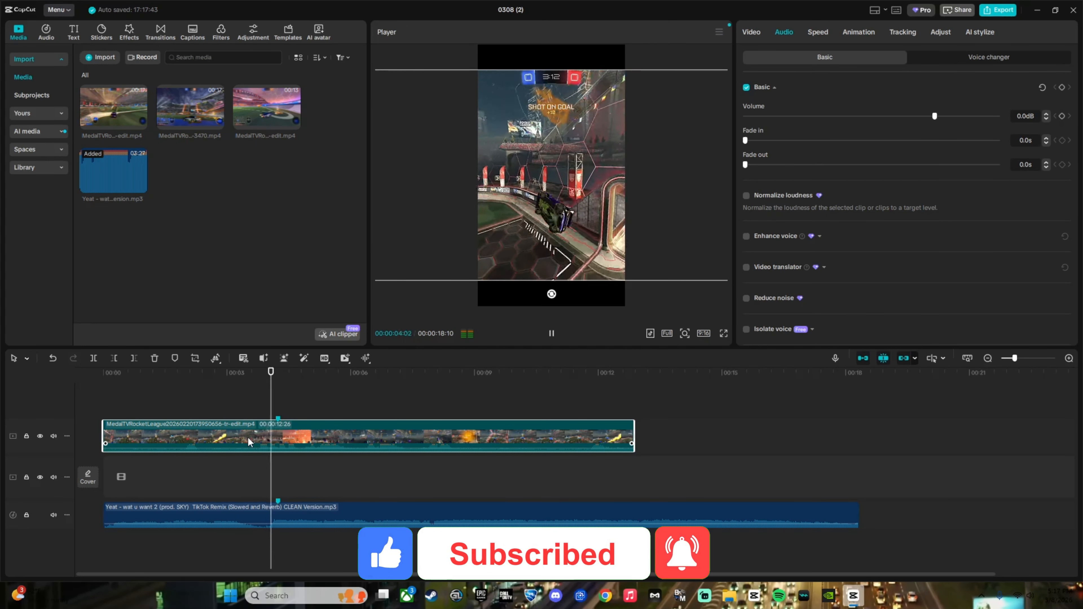
{"action": "key", "text": "space"}
{"action": "left_click_drag", "start_coordinate": [291, 449], "coordinate": [291, 451]}
{"action": "left_click", "coordinate": [246, 399]}
{"action": "left_click_drag", "start_coordinate": [217, 377], "coordinate": [81, 384]}
{"action": "key", "text": "space"}
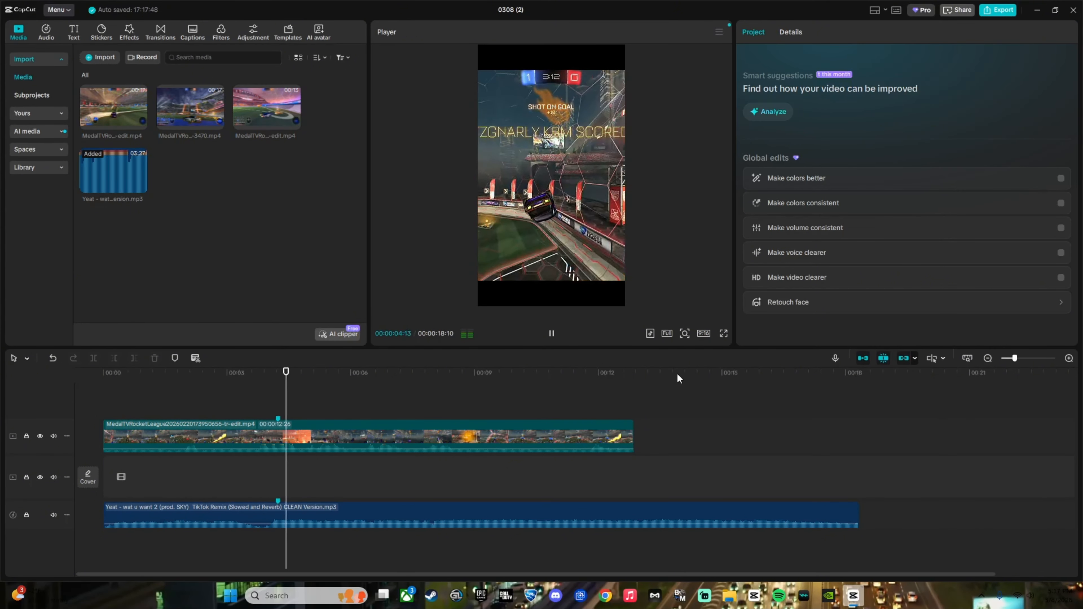
- Split the gameplay clip at 00:00:05:01, after the goal explosion, and delete the remaining part
{"action": "left_click", "coordinate": [302, 390]}
{"action": "mouse_move", "coordinate": [302, 390]}
{"action": "left_mouse_down"}
{"action": "mouse_move", "coordinate": [278, 393]}
{"action": "mouse_move", "coordinate": [298, 381]}
{"action": "mouse_move", "coordinate": [267, 382]}
{"action": "mouse_move", "coordinate": [311, 378]}
{"action": "left_mouse_up"}
{"action": "key", "text": "space"}
{"action": "key", "text": "space"}
{"action": "left_click", "coordinate": [328, 427]}
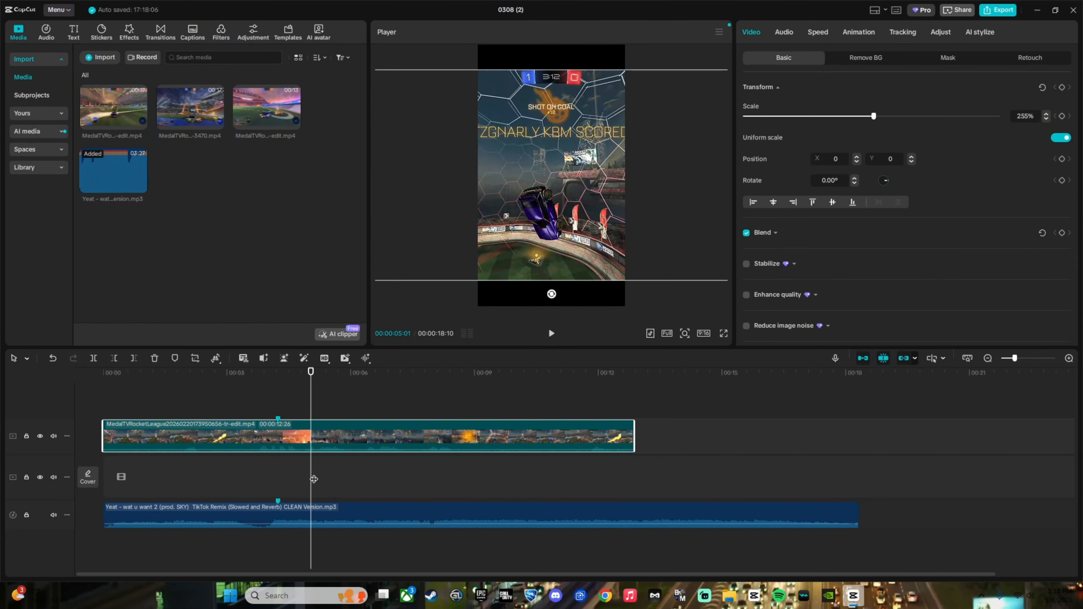
{"action": "key", "text": "ctrl+b"}
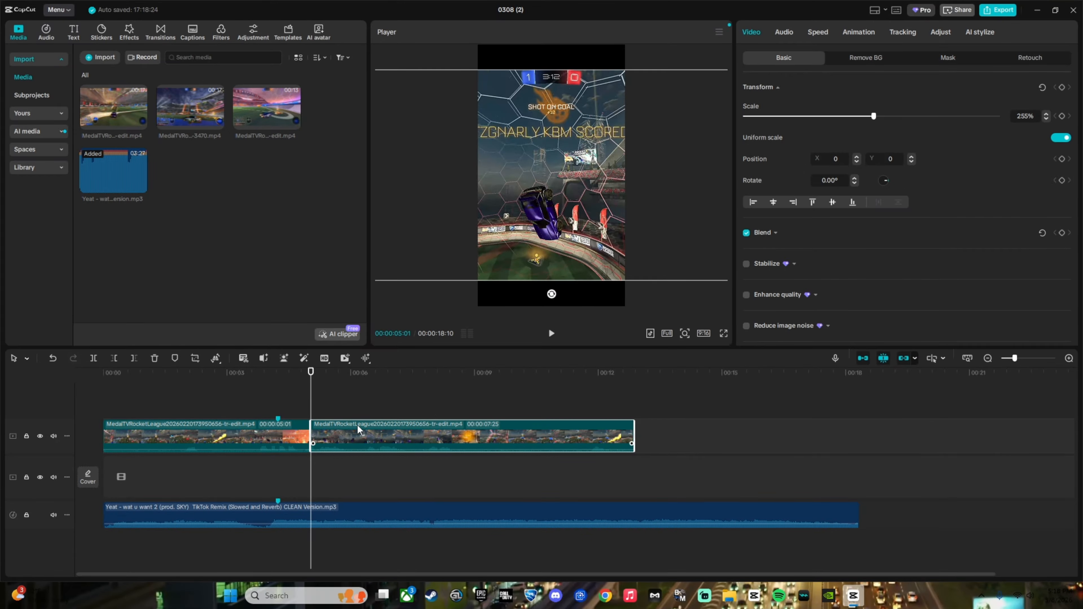
{"action": "left_click_drag", "start_coordinate": [357, 429], "coordinate": [368, 442]}
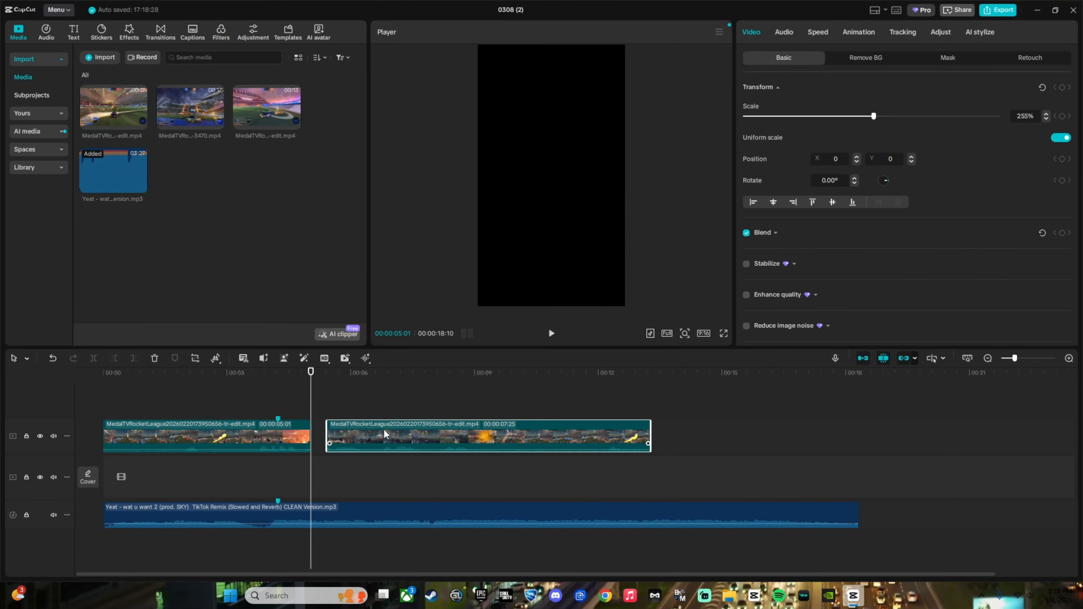
{"action": "key", "text": "Delete"}
- Play the trimmed clip from just before the marked beat through its end to check the cut
{"action": "left_click_drag", "start_coordinate": [311, 399], "coordinate": [272, 401]}
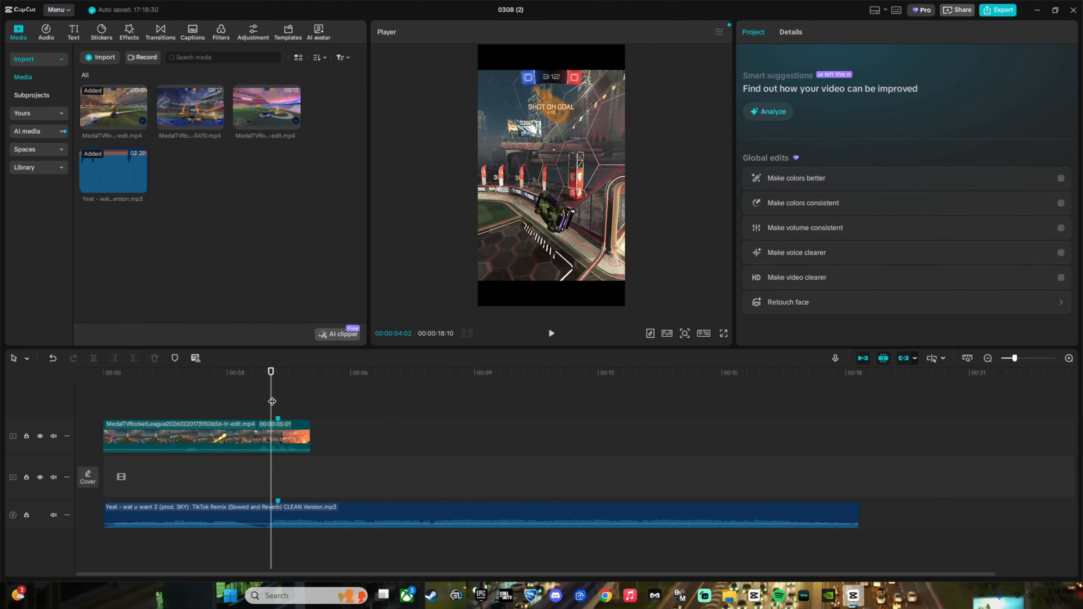
{"action": "key", "text": "space"}
{"action": "left_click", "coordinate": [283, 396]}
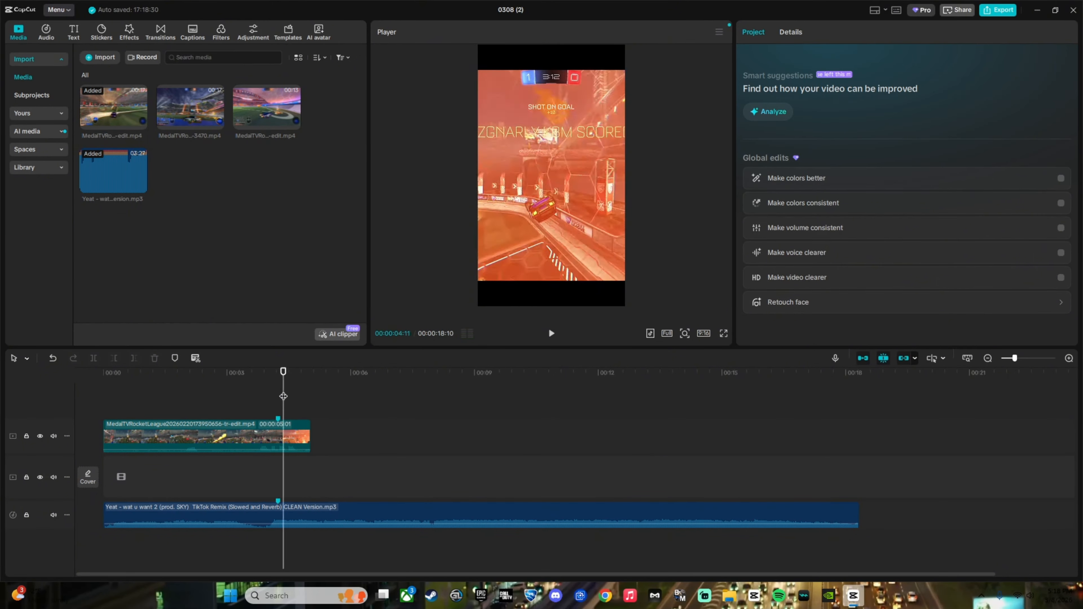
{"action": "key", "text": "space"}
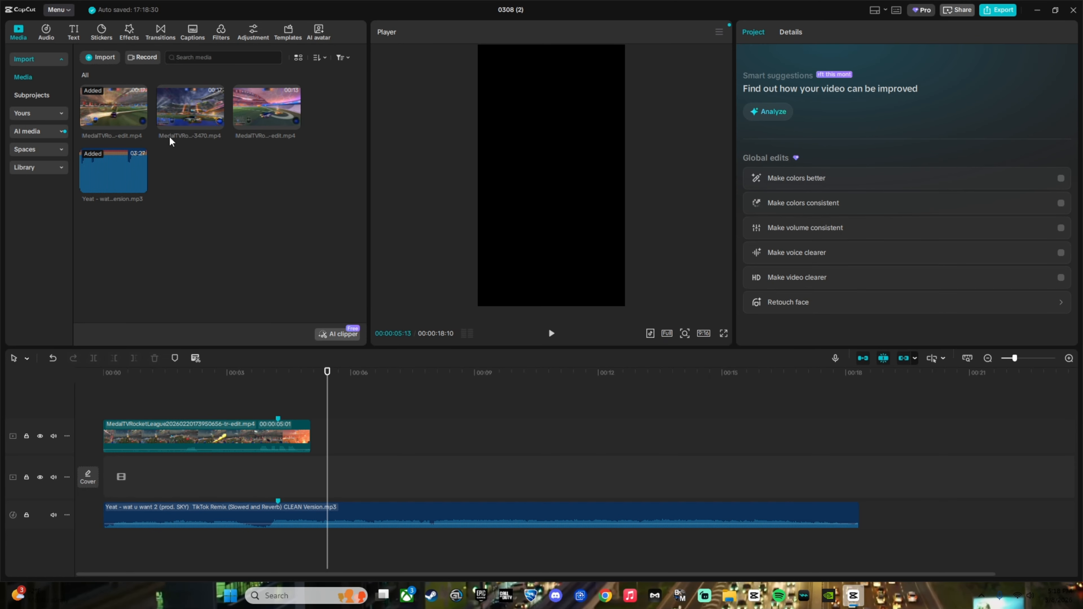
- Add the purple-arena gameplay clip on a track above the first clip and set its scale to 255%
{"action": "left_click_drag", "start_coordinate": [256, 111], "coordinate": [339, 419]}
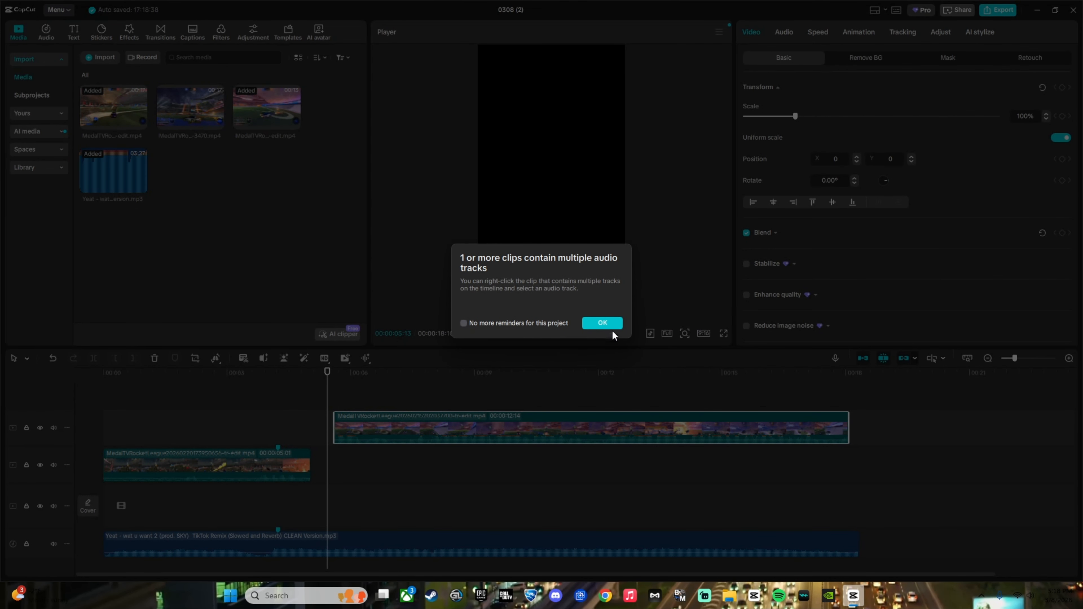
{"action": "left_click", "coordinate": [612, 327]}
{"action": "left_click_drag", "start_coordinate": [329, 374], "coordinate": [402, 377]}
{"action": "left_click_drag", "start_coordinate": [467, 419], "coordinate": [428, 390]}
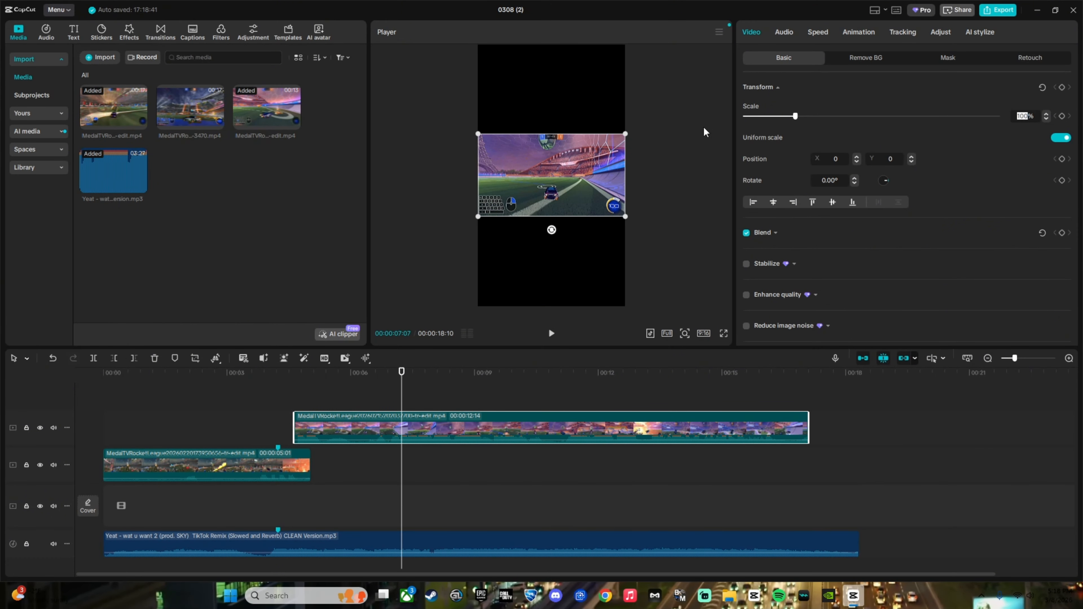
{"action": "type", "text": "255"}
{"action": "key", "text": "Return"}
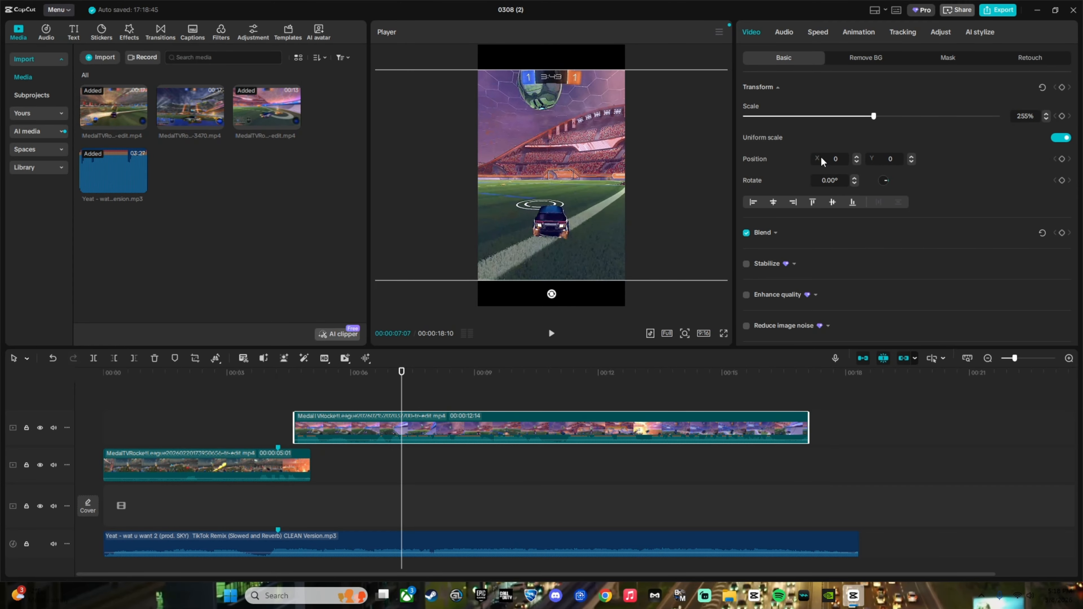
- Mark the second clip's goal explosion at 00:00:12:05 and trim its start to a duration of 00:00:06:29
{"action": "left_click_drag", "start_coordinate": [365, 422], "coordinate": [353, 423]}
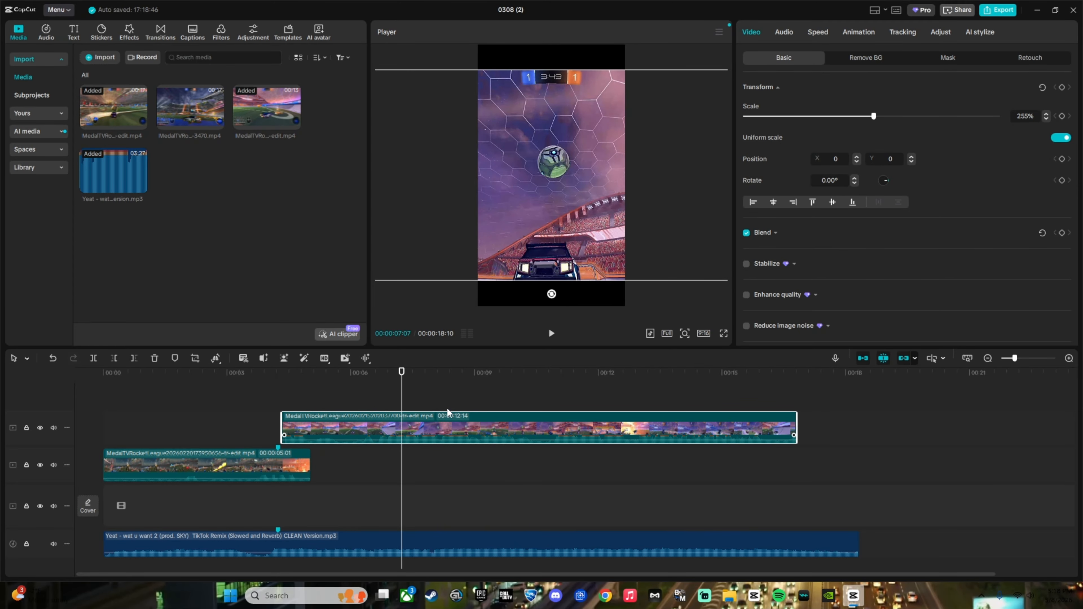
{"action": "left_click_drag", "start_coordinate": [402, 371], "coordinate": [608, 366]}
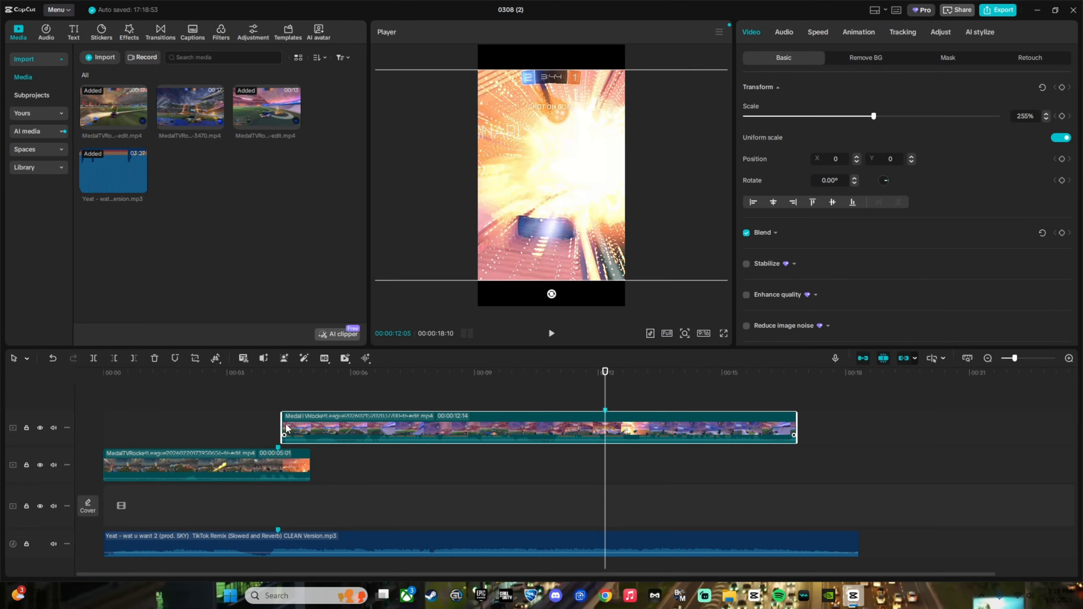
{"action": "left_click_drag", "start_coordinate": [286, 429], "coordinate": [508, 429]}
- Play the song from 00:00:05:01 to the next beat and add a marker to it at 00:00:08:01
{"action": "left_click", "coordinate": [313, 382]}
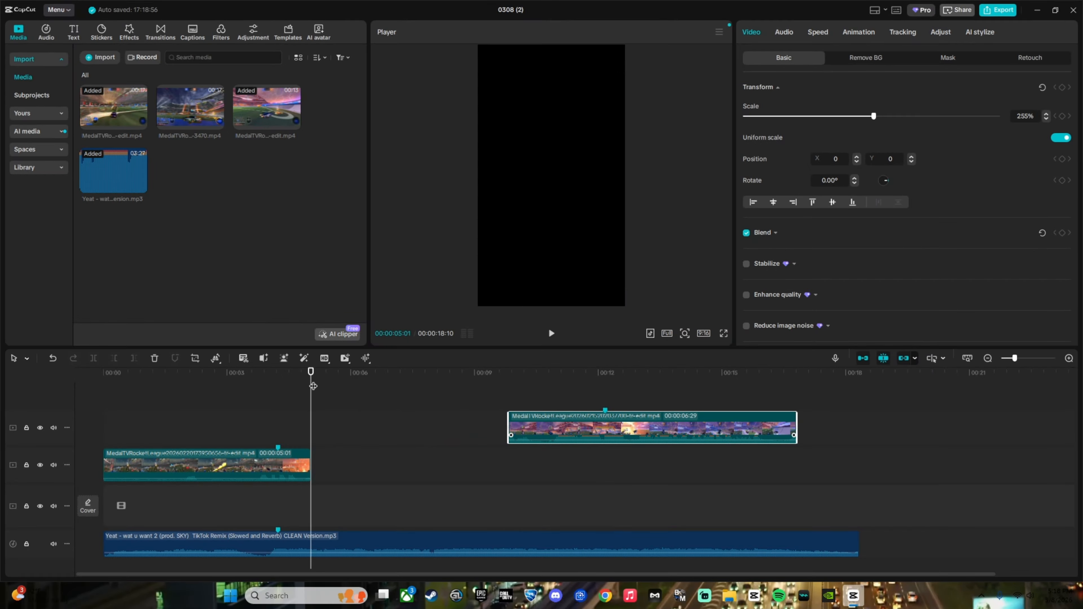
{"action": "key", "text": "space"}
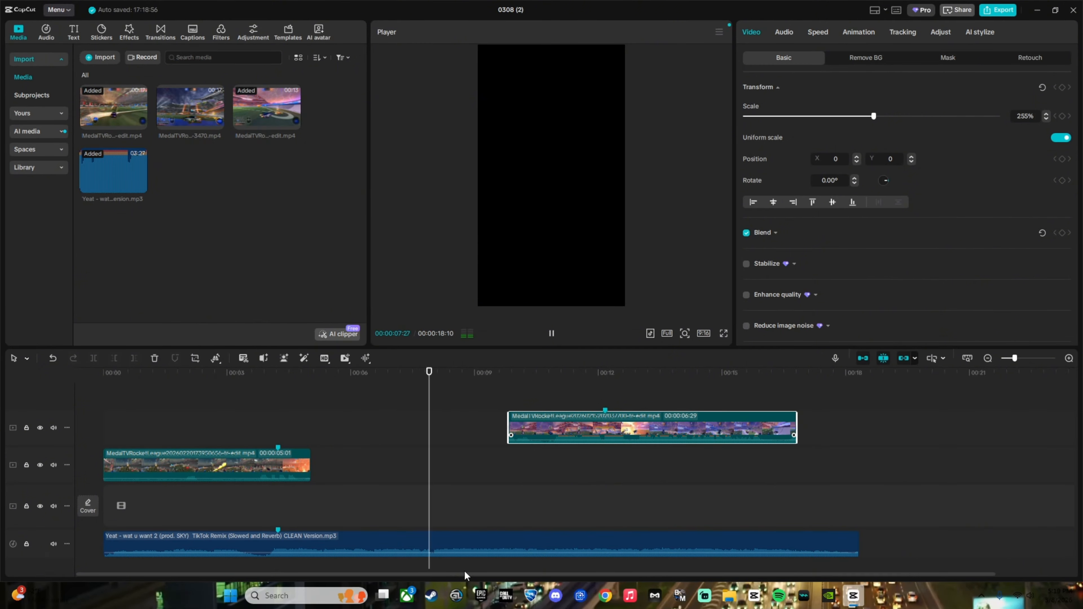
{"action": "key", "text": "space"}
{"action": "left_click", "coordinate": [447, 544]}
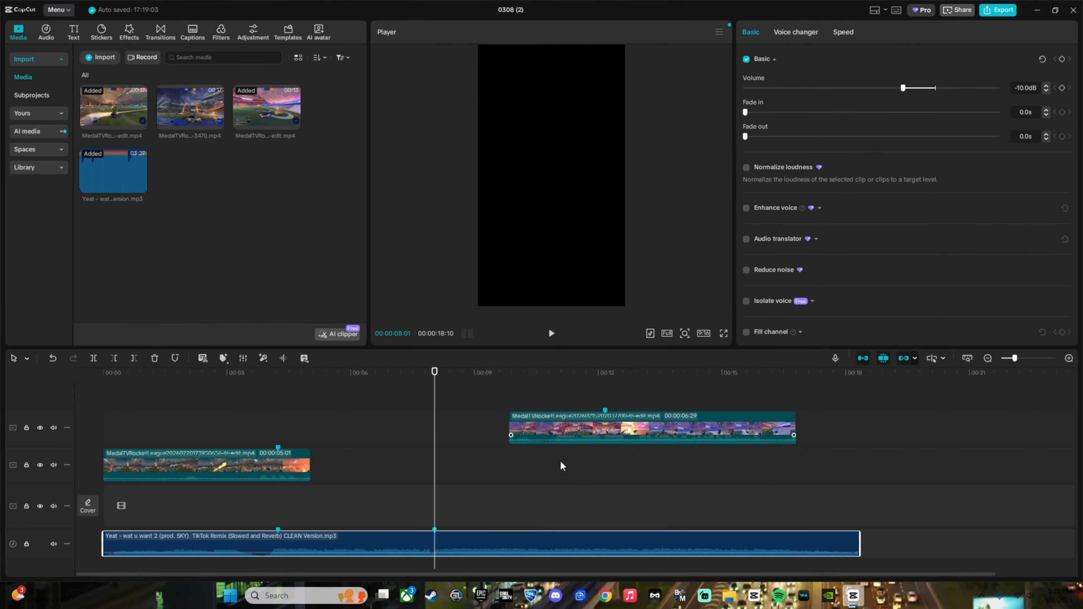
- Align the second clip's goal marker with the song marker at 00:00:08:01 and extend its start to the first clip's end
{"action": "left_click_drag", "start_coordinate": [592, 431], "coordinate": [430, 432]}
{"action": "left_click_drag", "start_coordinate": [425, 431], "coordinate": [421, 430]}
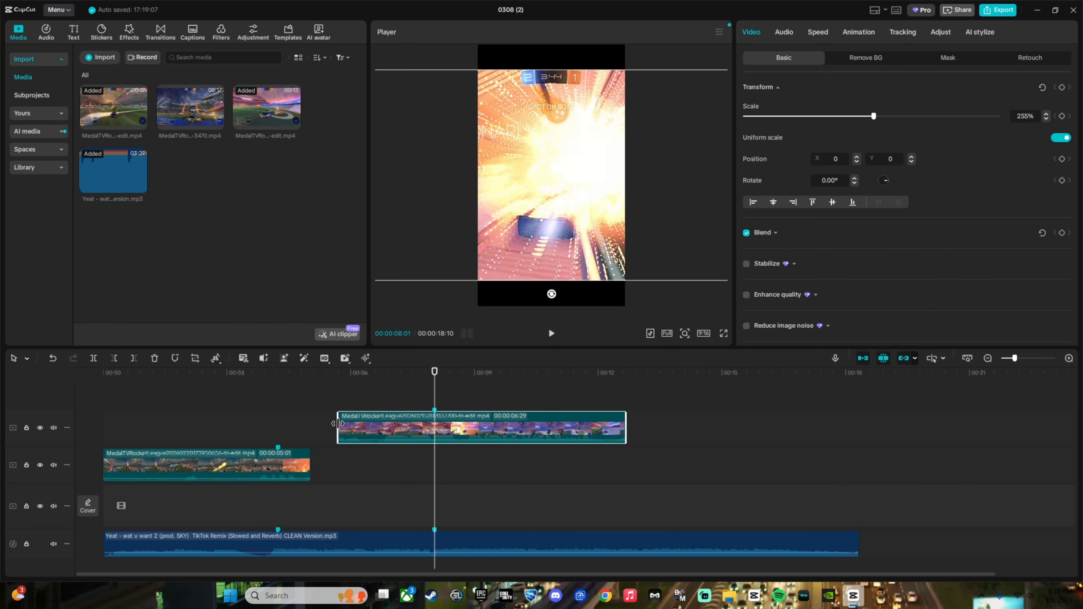
{"action": "left_click_drag", "start_coordinate": [340, 423], "coordinate": [312, 423]}
- Play from the end of the first clip through the second clip's goal to check the sync and find a cut point
{"action": "left_click", "coordinate": [294, 381]}
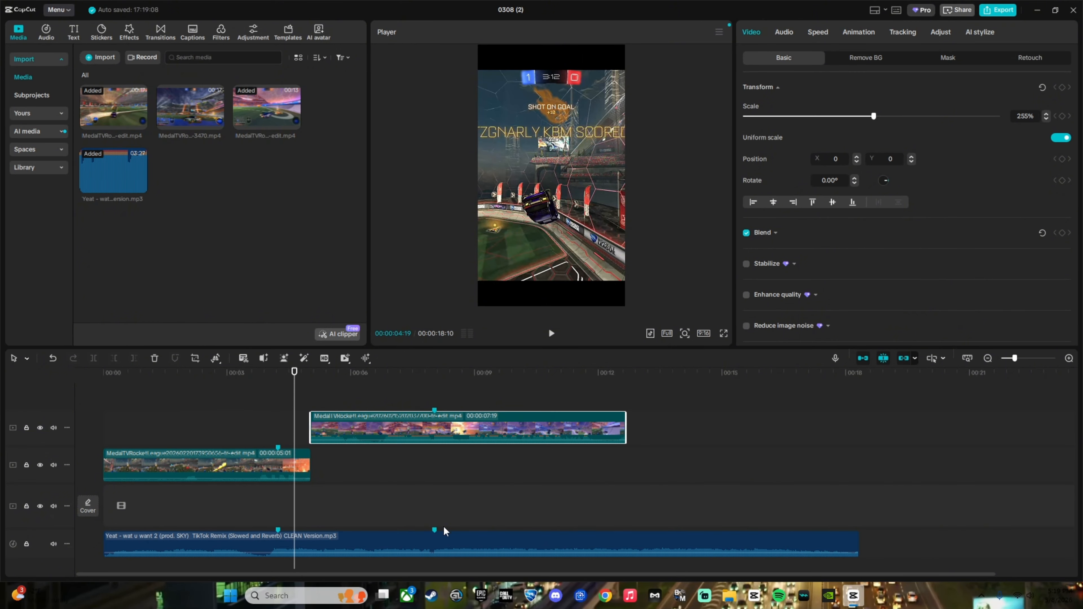
{"action": "left_click", "coordinate": [436, 496]}
{"action": "key", "text": "space"}
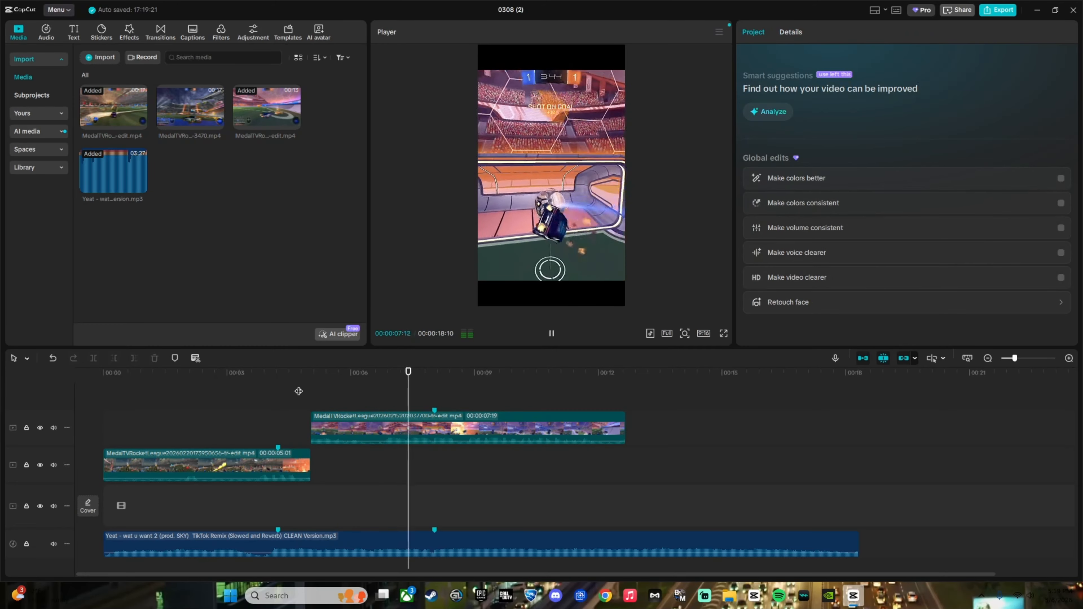
{"action": "left_click", "coordinate": [477, 431]}
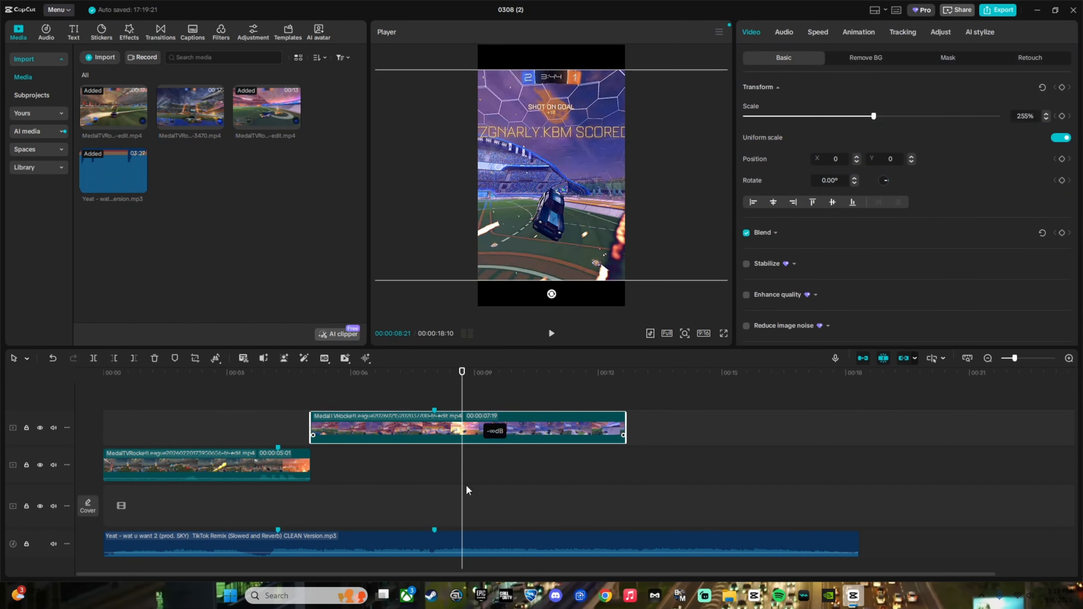
{"action": "left_click", "coordinate": [333, 373]}
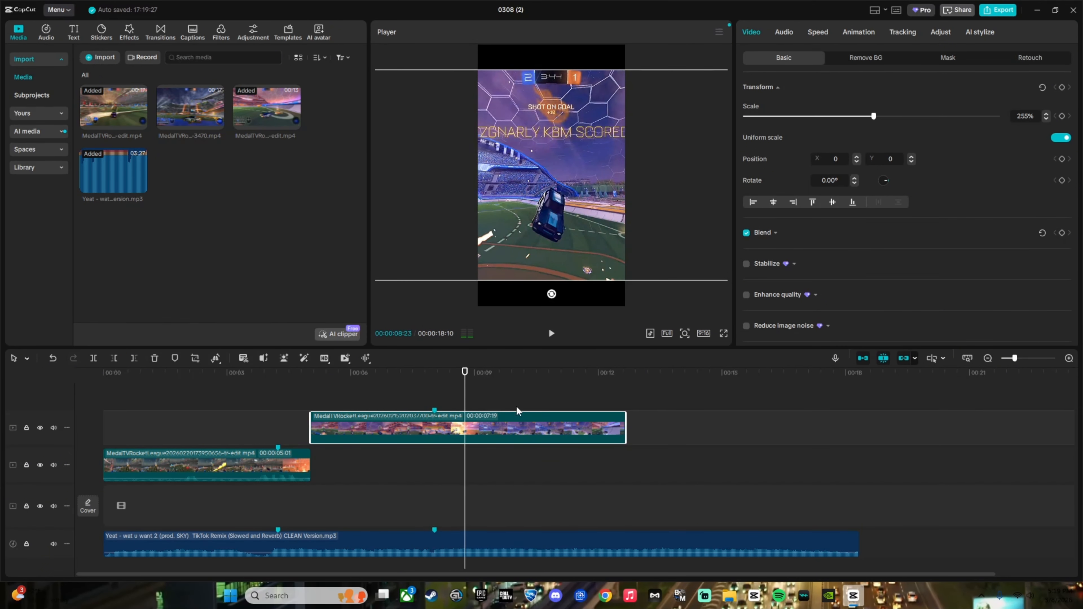
{"action": "left_click_drag", "start_coordinate": [466, 374], "coordinate": [393, 386]}
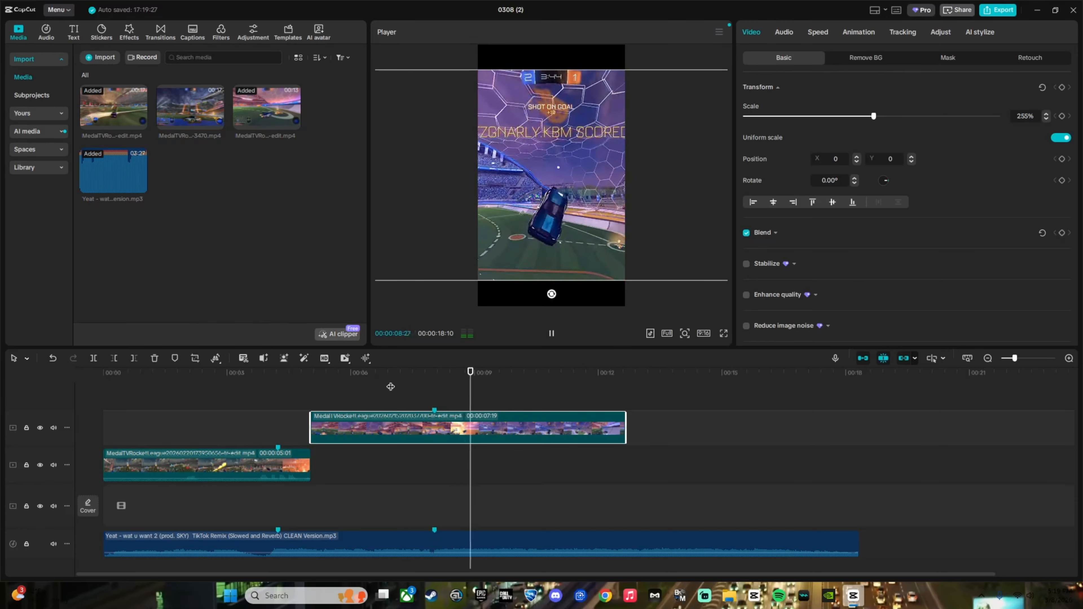
- Split the second gameplay clip at 00:00:08:29, after the goal explosion, and delete the remaining part
{"action": "key", "text": "space"}
{"action": "key", "text": "Left"}
{"action": "key", "text": "Left"}
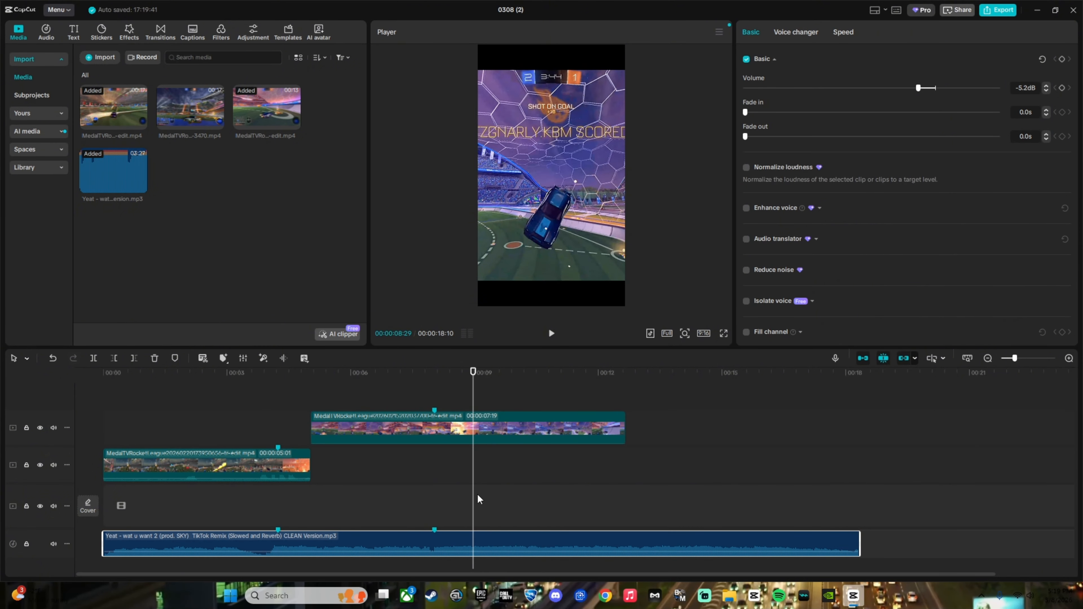
{"action": "key", "text": "ctrl+b"}
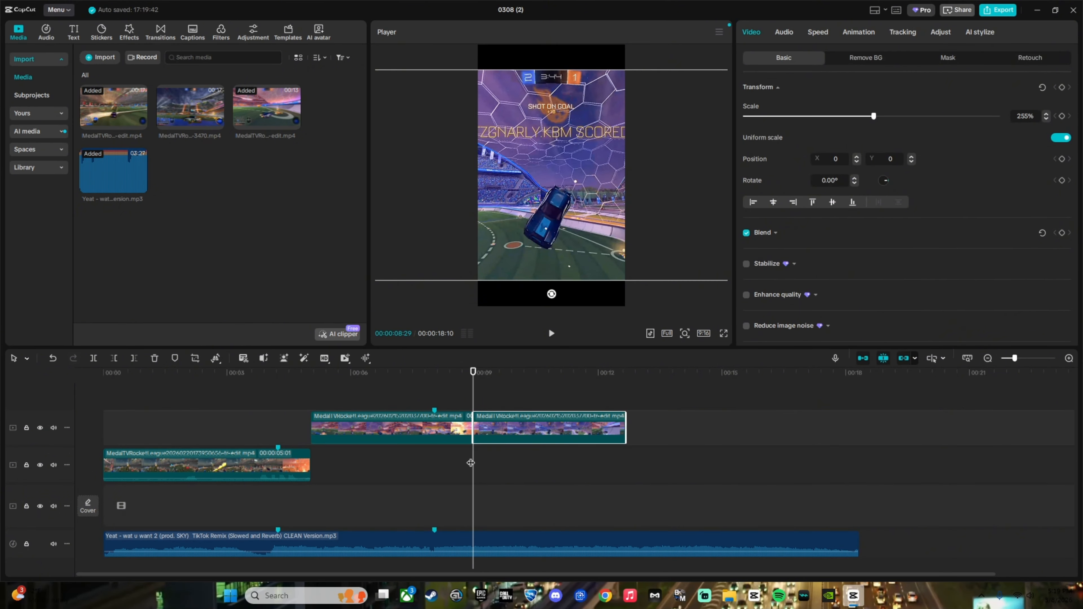
{"action": "key", "text": "Delete"}
- Move both gameplay clips down onto the main track, with the second directly after the first
{"action": "left_click_drag", "start_coordinate": [352, 418], "coordinate": [365, 460]}
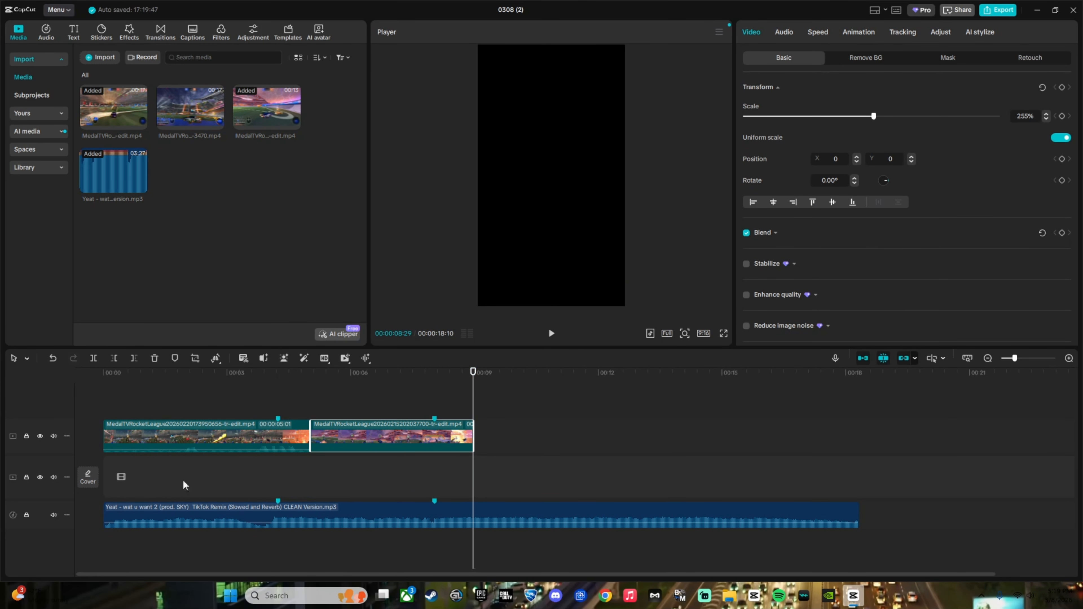
{"action": "left_click_drag", "start_coordinate": [133, 447], "coordinate": [251, 488]}
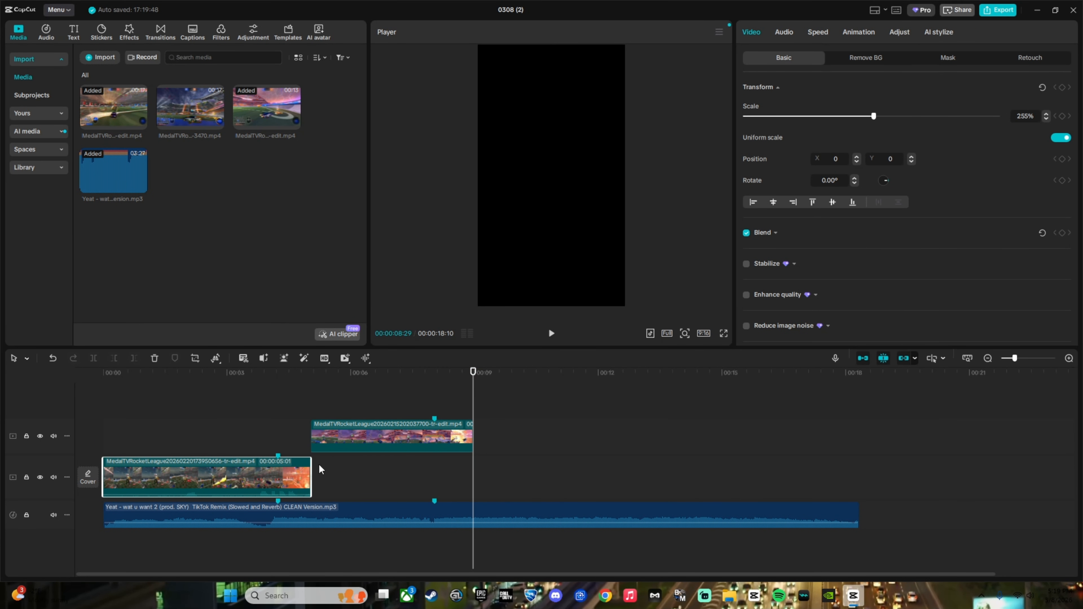
{"action": "left_click_drag", "start_coordinate": [326, 443], "coordinate": [392, 478]}
- Try moving both main-track clips along the timeline together, and return the second clip to directly after the first
{"action": "left_click", "coordinate": [225, 474], "text": "ctrl"}
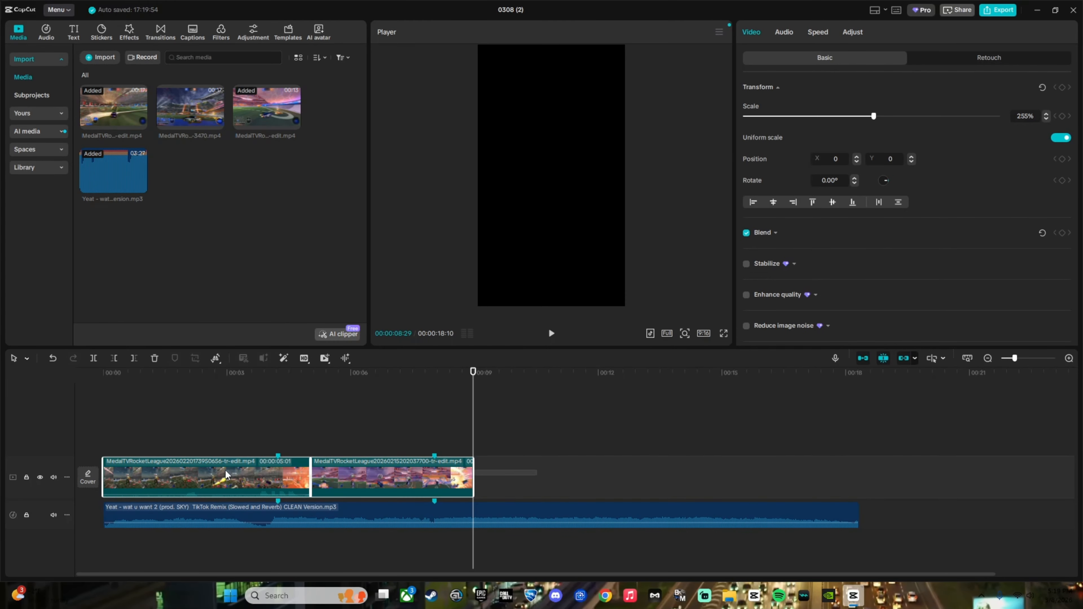
{"action": "left_click_drag", "start_coordinate": [226, 474], "coordinate": [519, 465]}
{"action": "left_click", "coordinate": [198, 464]}
{"action": "left_click", "coordinate": [322, 399]}
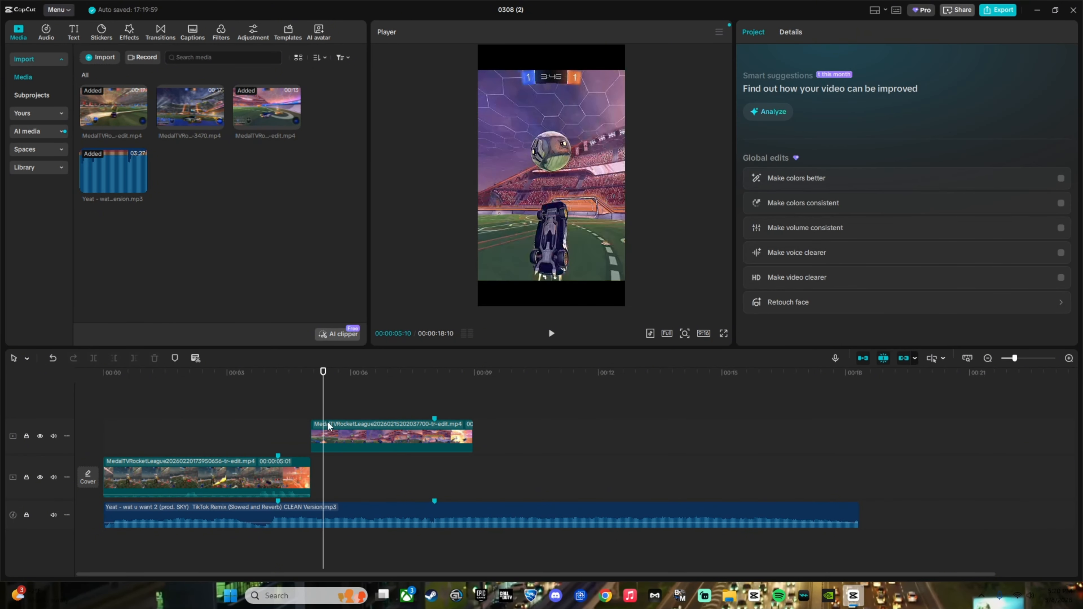
{"action": "left_click_drag", "start_coordinate": [335, 424], "coordinate": [337, 456]}
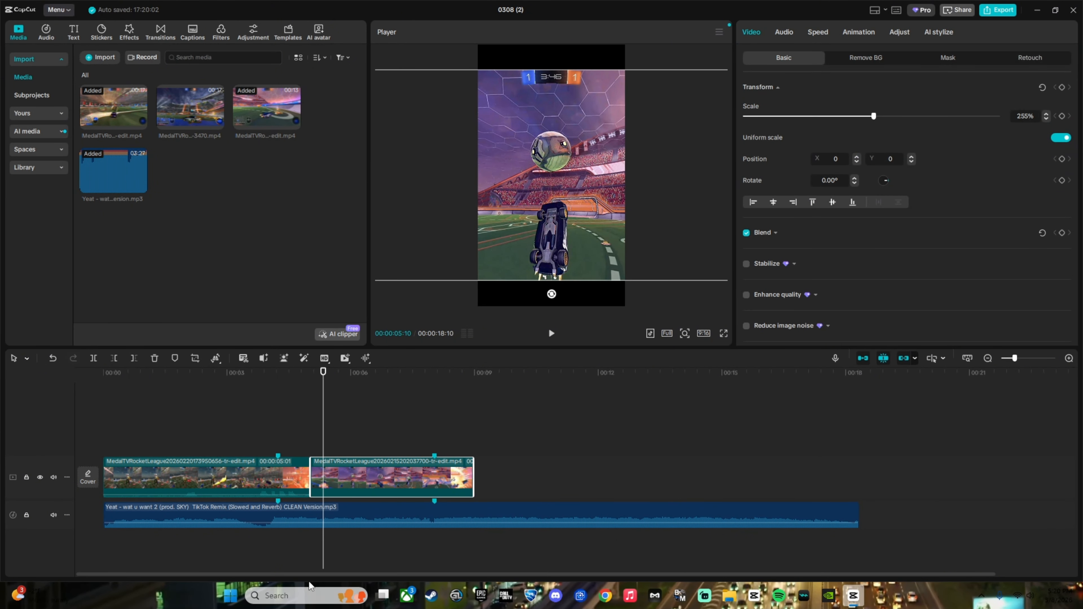
- Add the gameplay clip ending in 3470.mp4 above the main track at 255% scale and trim its start toward the goal
{"action": "left_click_drag", "start_coordinate": [339, 575], "coordinate": [419, 574]}
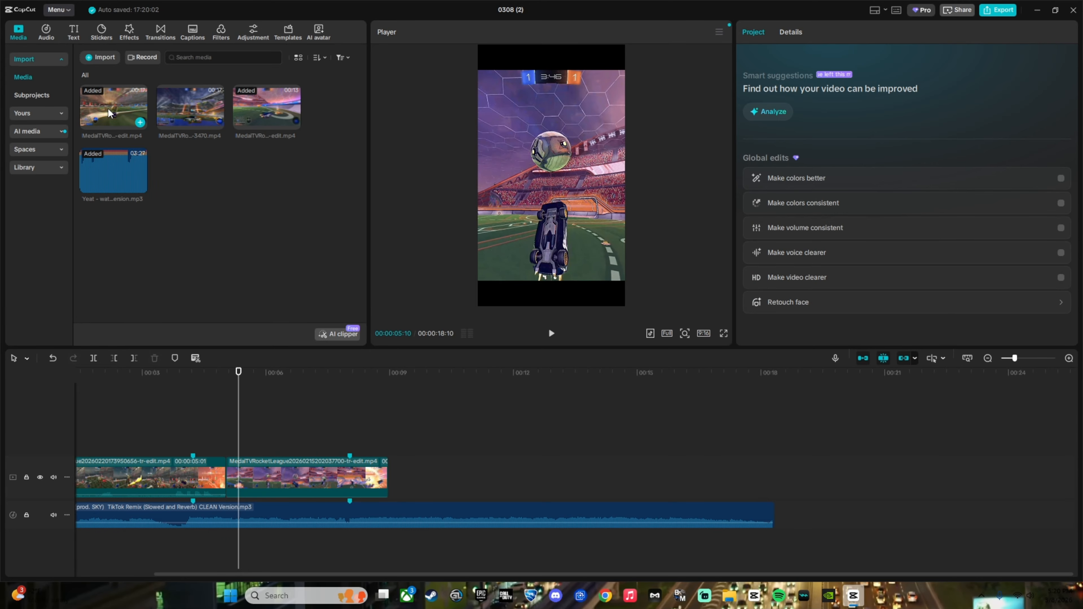
{"action": "left_click_drag", "start_coordinate": [189, 111], "coordinate": [251, 431]}
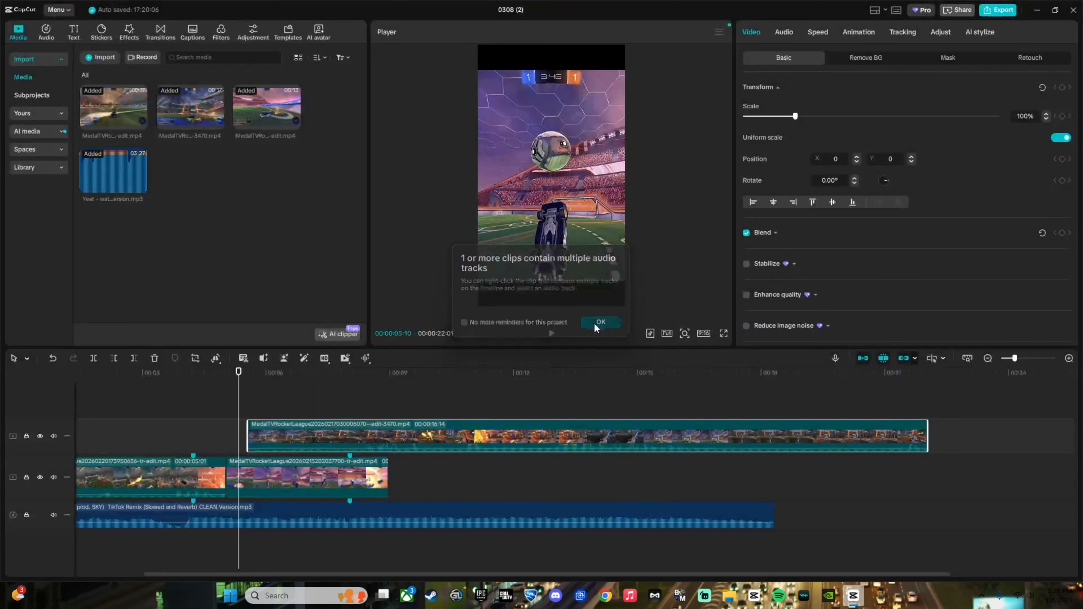
{"action": "left_click", "coordinate": [600, 323]}
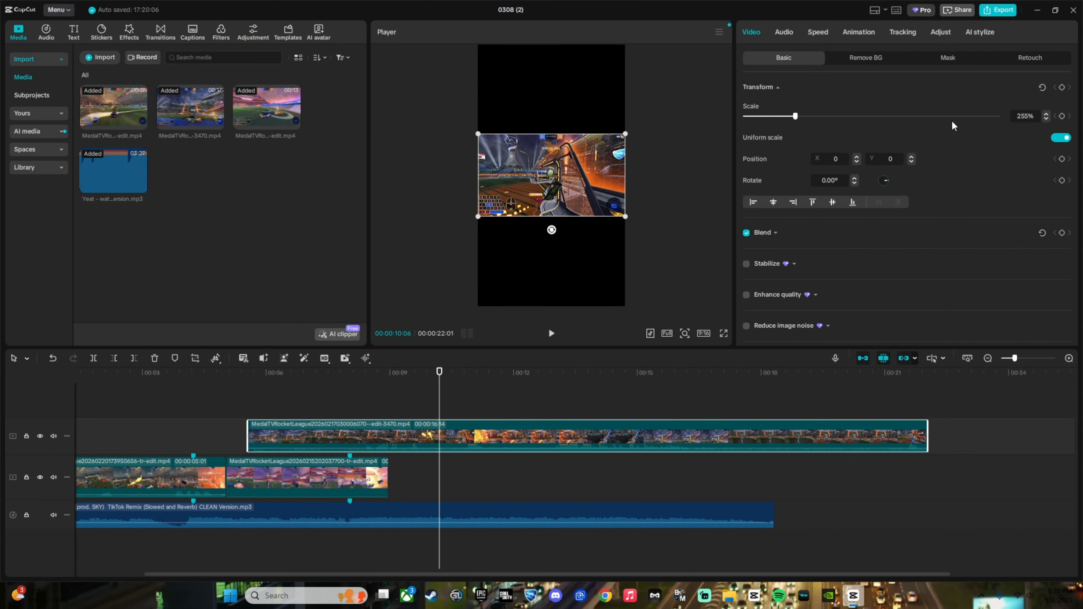
{"action": "left_click_drag", "start_coordinate": [248, 436], "coordinate": [268, 436]}
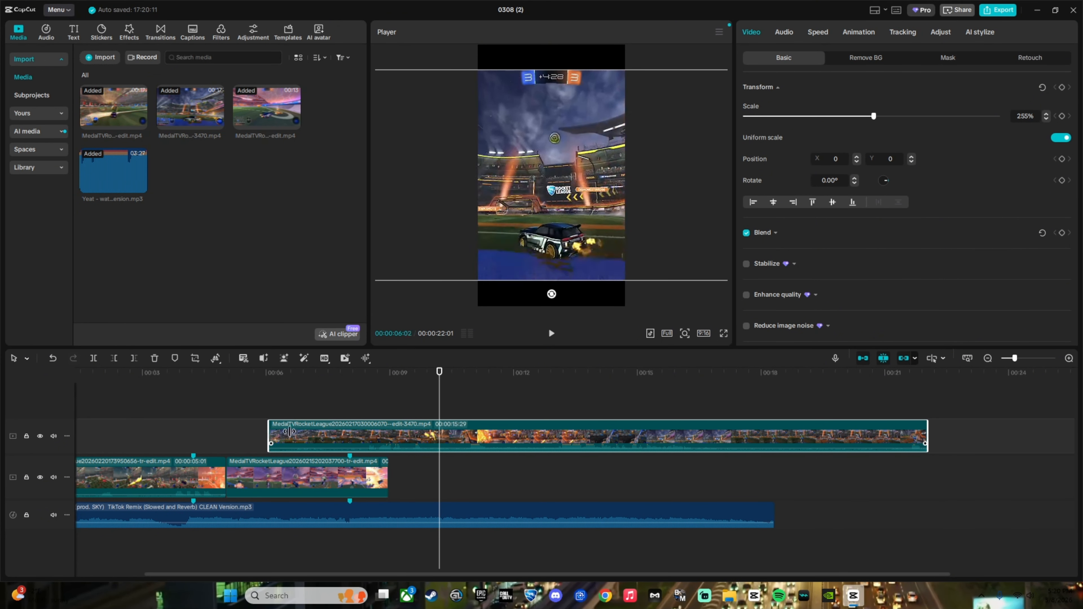
- Mark the third clip's goal explosion at 00:00:10:16 and set the clip's audio volume to -10 dB
{"action": "key", "text": "Left"}
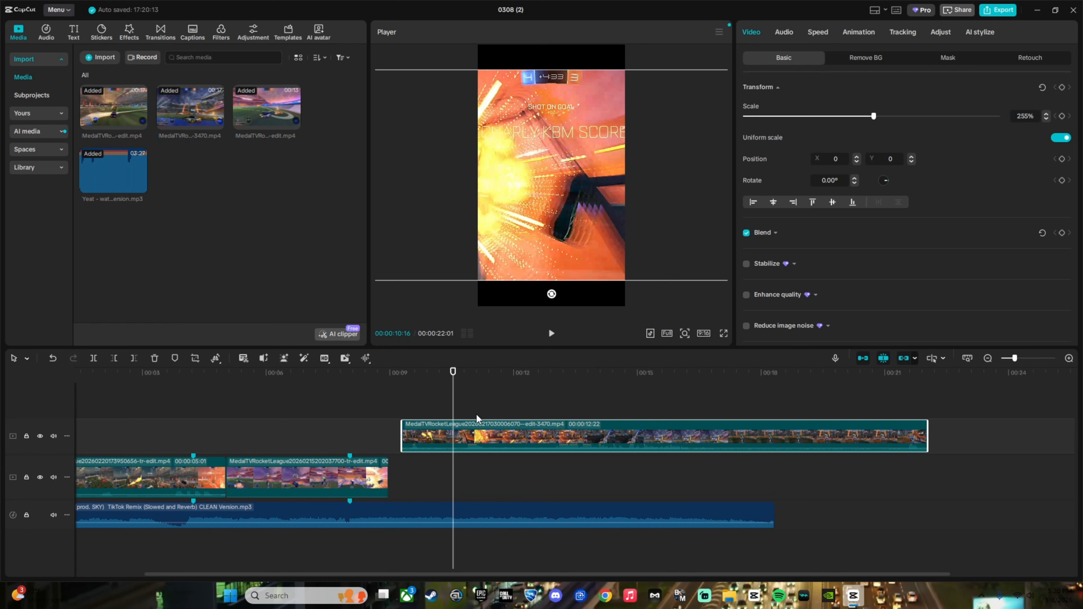
{"action": "key", "text": "Right"}
{"action": "key", "text": "Right"}
{"action": "left_click_drag", "start_coordinate": [935, 116], "coordinate": [902, 116]}
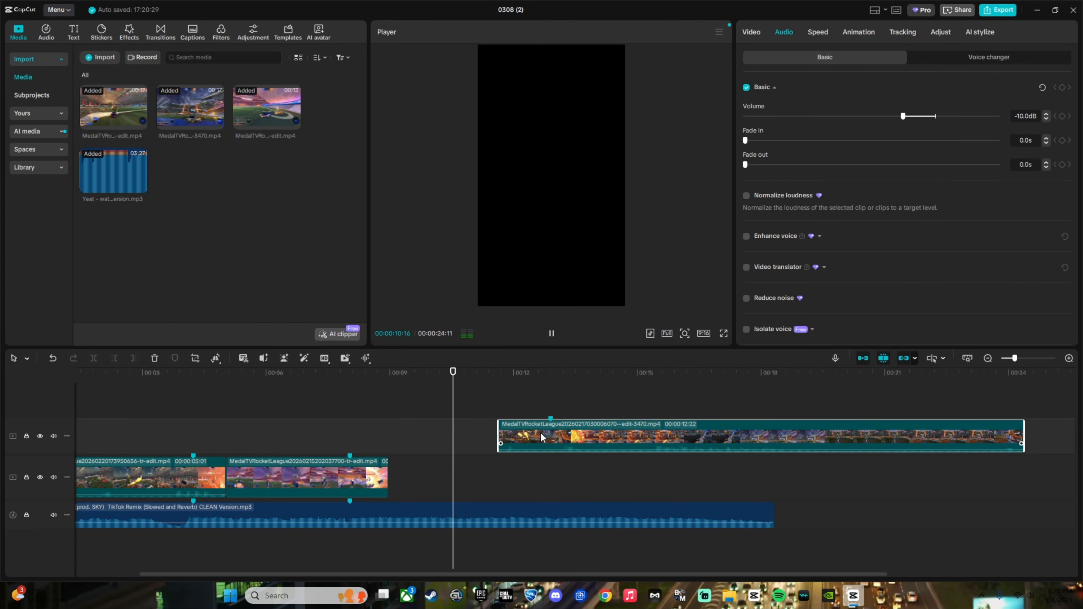
- Align the third clip's goal marker with the song marker just before 00:12 and extend its start to the second clip's end
{"action": "left_click_drag", "start_coordinate": [544, 437], "coordinate": [505, 437]}
{"action": "left_click_drag", "start_coordinate": [459, 436], "coordinate": [389, 436]}
- Play from the end of the second clip past the third clip's goal to check the beat sync
{"action": "left_click", "coordinate": [362, 379]}
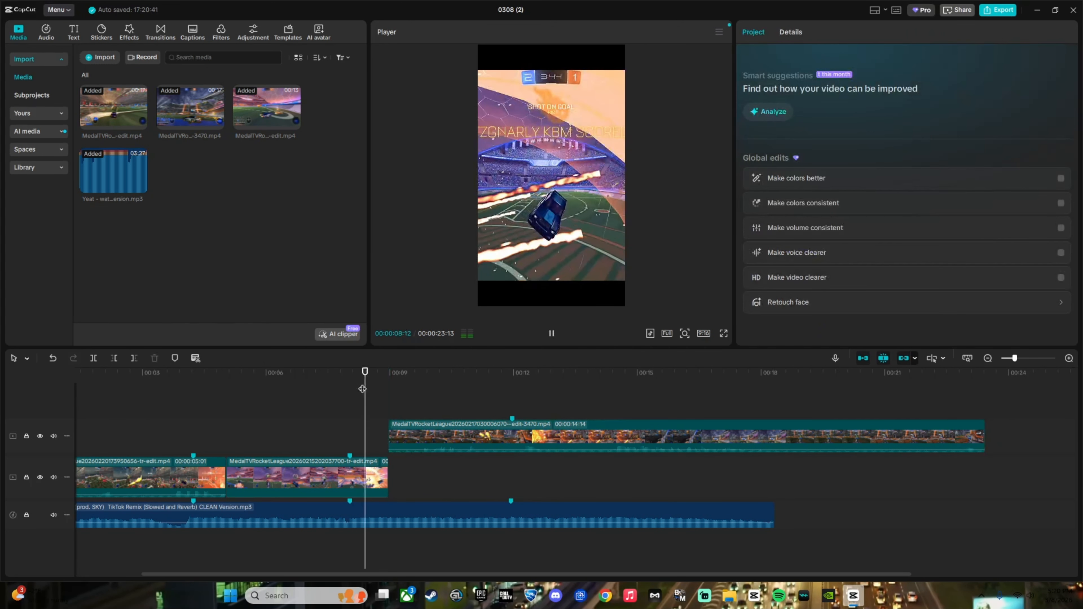
{"action": "key", "text": "space"}
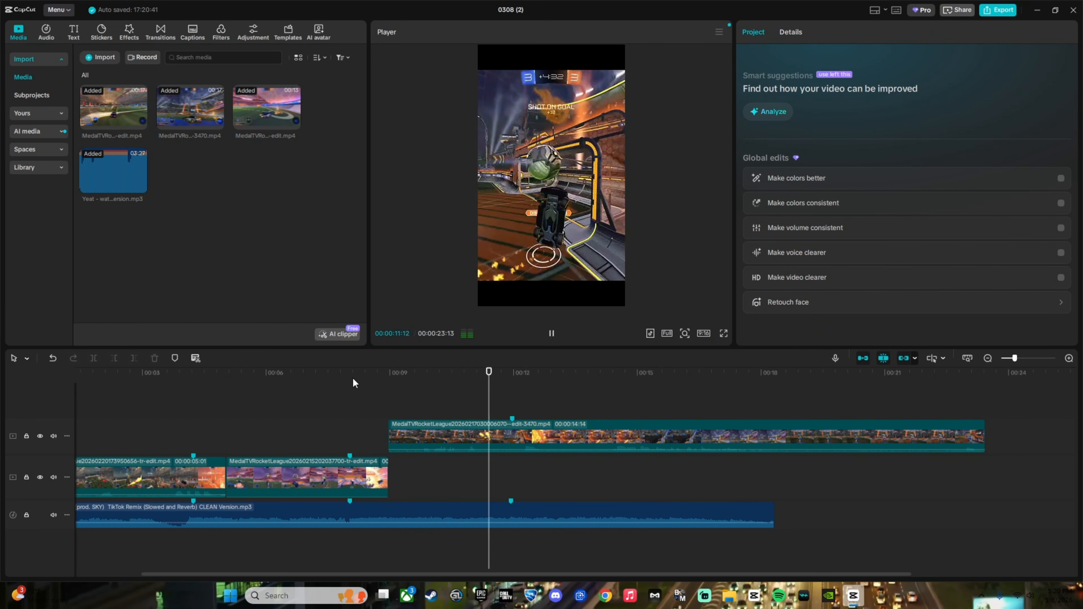
{"action": "key", "text": "space"}
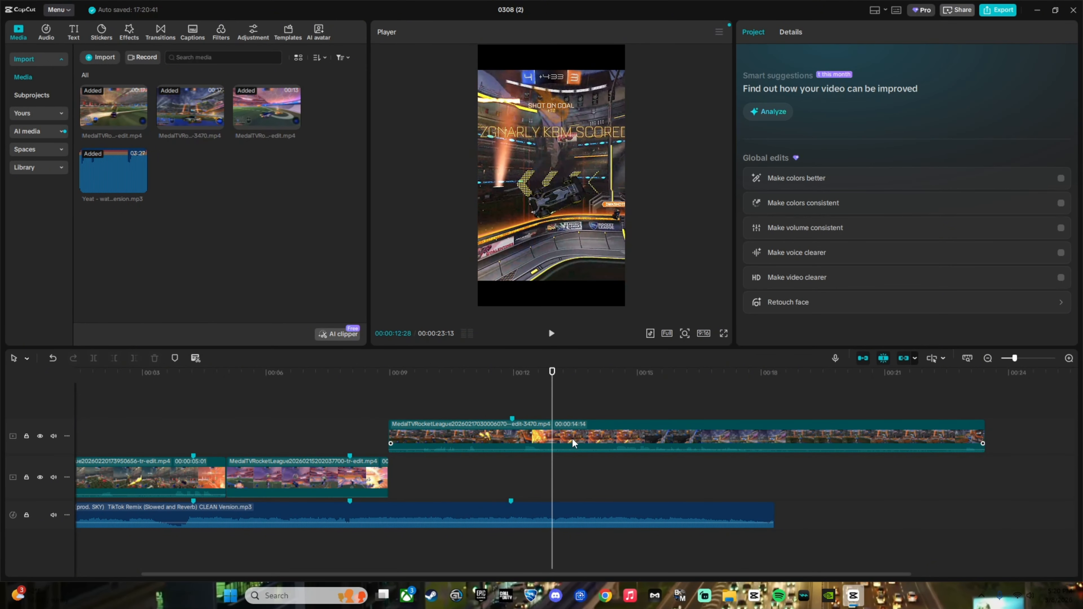
- Split the third gameplay clip at 00:00:12:26, after the goal explosion, and delete the remaining part
{"action": "left_click_drag", "start_coordinate": [552, 392], "coordinate": [550, 444]}
{"action": "left_click", "coordinate": [550, 444]}
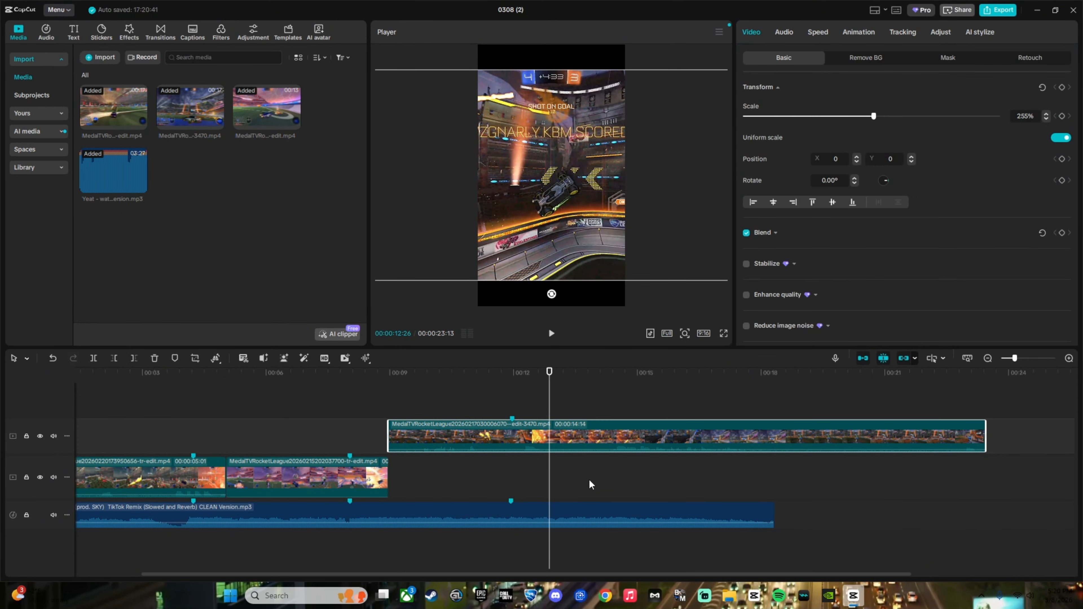
{"action": "key", "text": "ctrl+b"}
{"action": "left_click", "coordinate": [614, 450]}
{"action": "key", "text": "Delete"}
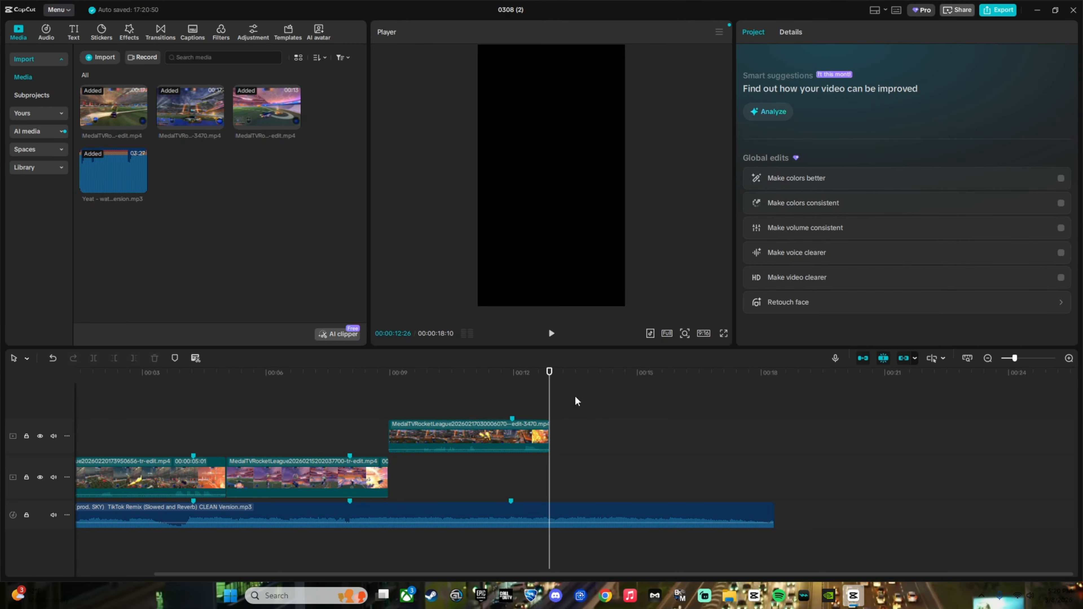
- Move the trimmed third clip onto the main track directly after the second clip
{"action": "left_click", "coordinate": [485, 427]}
{"action": "left_click_drag", "start_coordinate": [455, 434], "coordinate": [508, 489]}
{"action": "scroll", "coordinate": [485, 504], "scroll_direction": "down", "scroll_amount": 3}
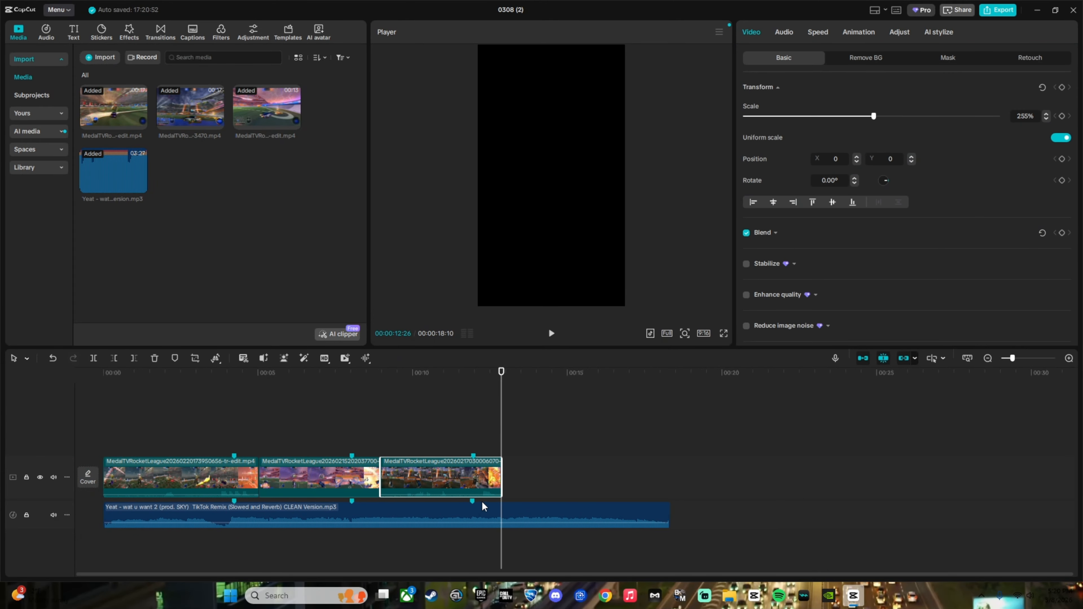
- Place a copy of the first gameplay clip on the track above, starting where the third clip ends
{"action": "left_click", "coordinate": [169, 477]}
{"action": "mouse_move", "coordinate": [147, 386]}
{"action": "left_mouse_down"}
{"action": "mouse_move", "coordinate": [128, 388]}
{"action": "mouse_move", "coordinate": [140, 388]}
{"action": "left_mouse_up"}
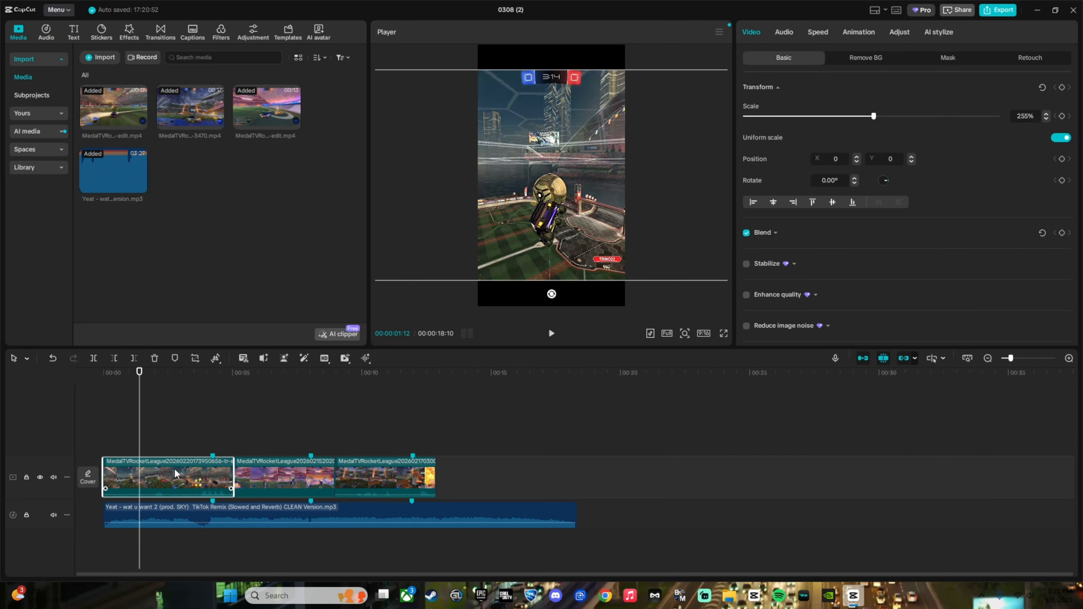
{"action": "left_click_drag", "start_coordinate": [169, 473], "coordinate": [484, 436]}
{"action": "left_click", "coordinate": [149, 442]}
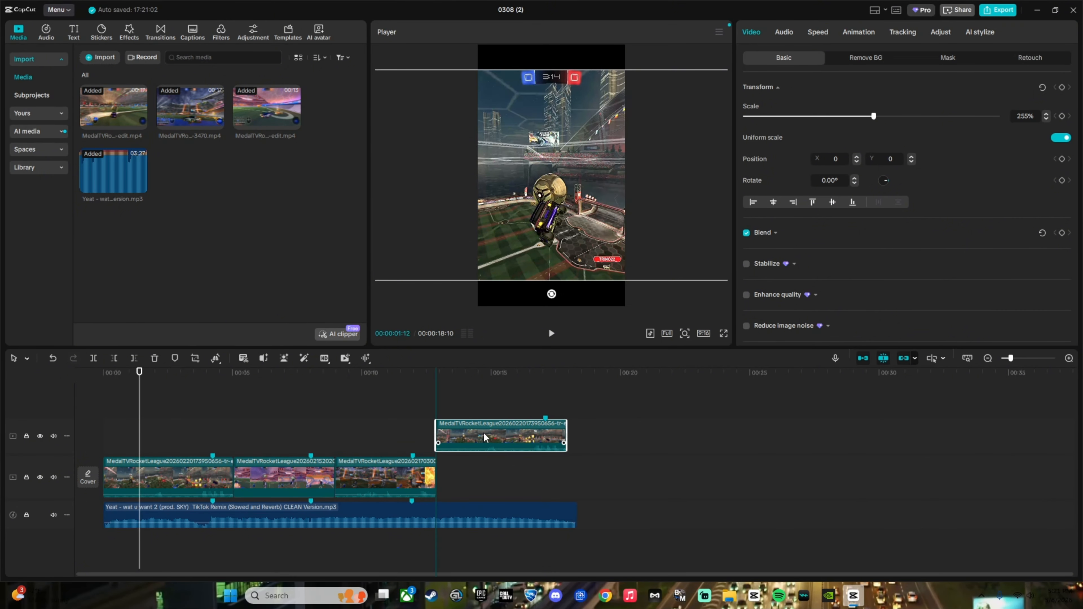
- Extend the start of the copied first gameplay clip earlier until the copy lasts 00:00:07:00
{"action": "scroll", "coordinate": [464, 476], "scroll_direction": "up", "scroll_amount": 3, "text": "ctrl"}
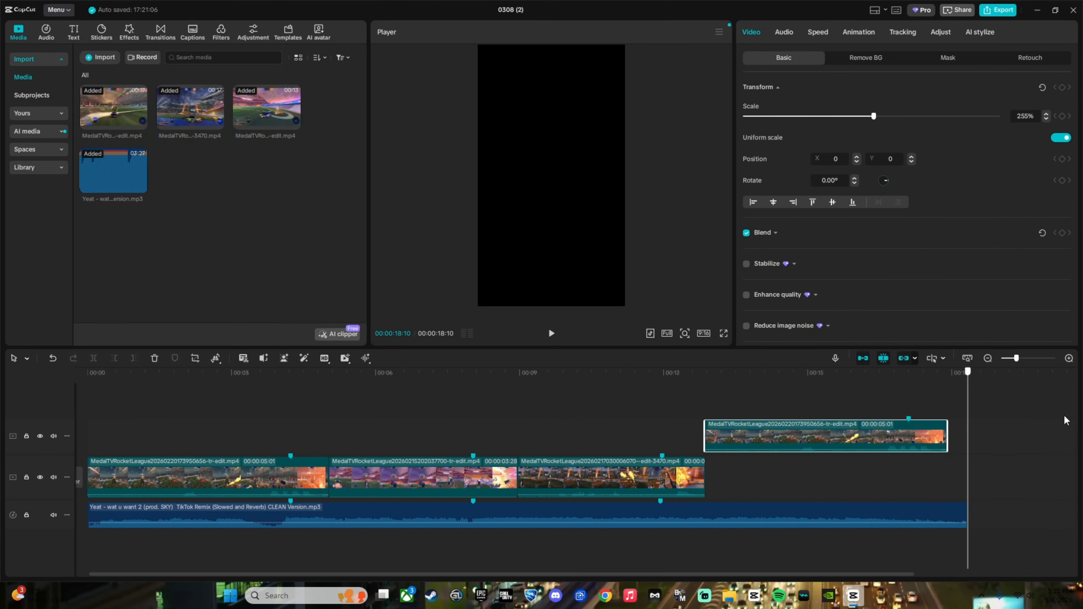
{"action": "scroll", "coordinate": [718, 401], "scroll_direction": "up", "scroll_amount": 3, "text": "ctrl"}
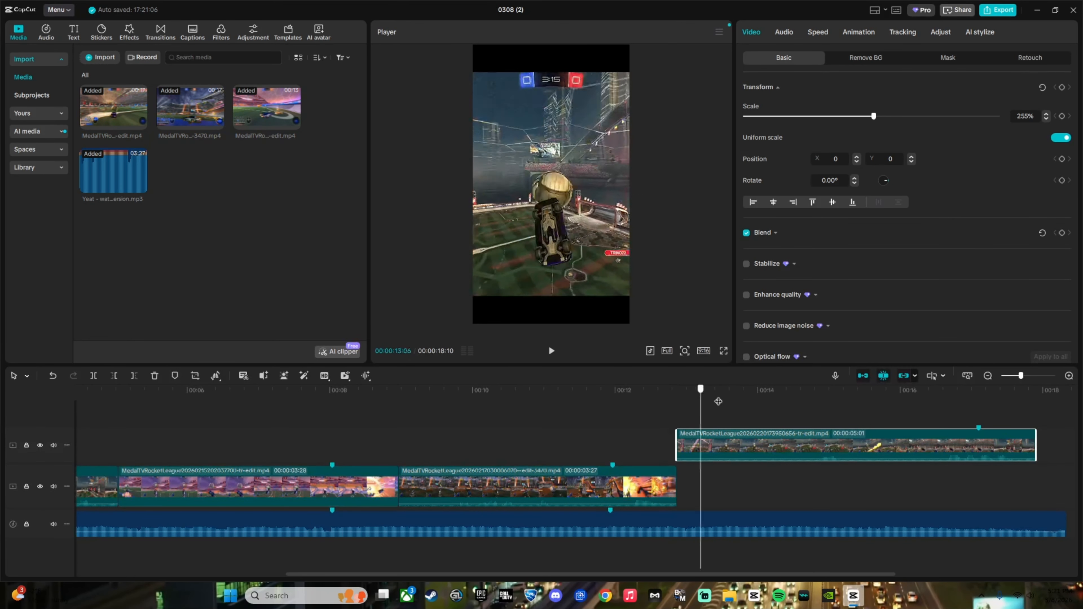
{"action": "left_click_drag", "start_coordinate": [718, 401], "coordinate": [563, 471]}
{"action": "left_click", "coordinate": [549, 453]}
{"action": "left_click_drag", "start_coordinate": [548, 400], "coordinate": [562, 394]}
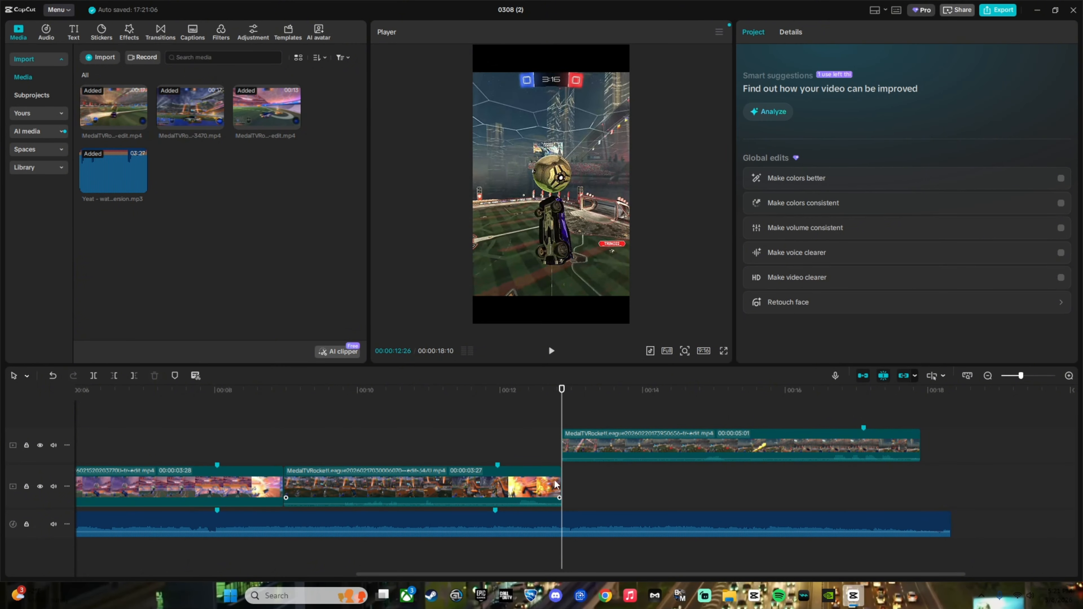
{"action": "left_click", "coordinate": [570, 452]}
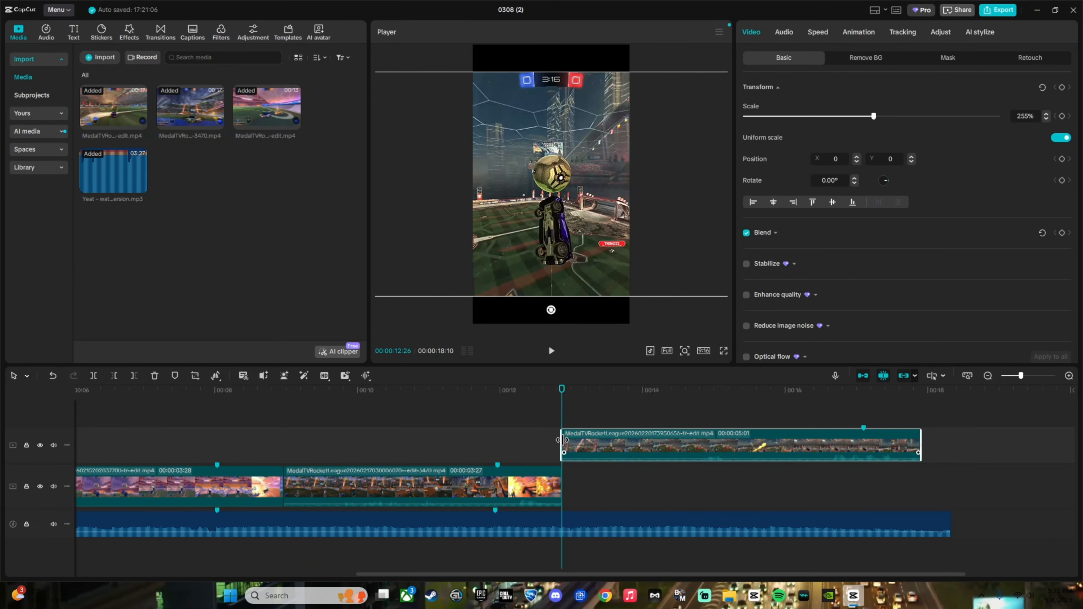
{"action": "left_click_drag", "start_coordinate": [562, 439], "coordinate": [424, 477]}
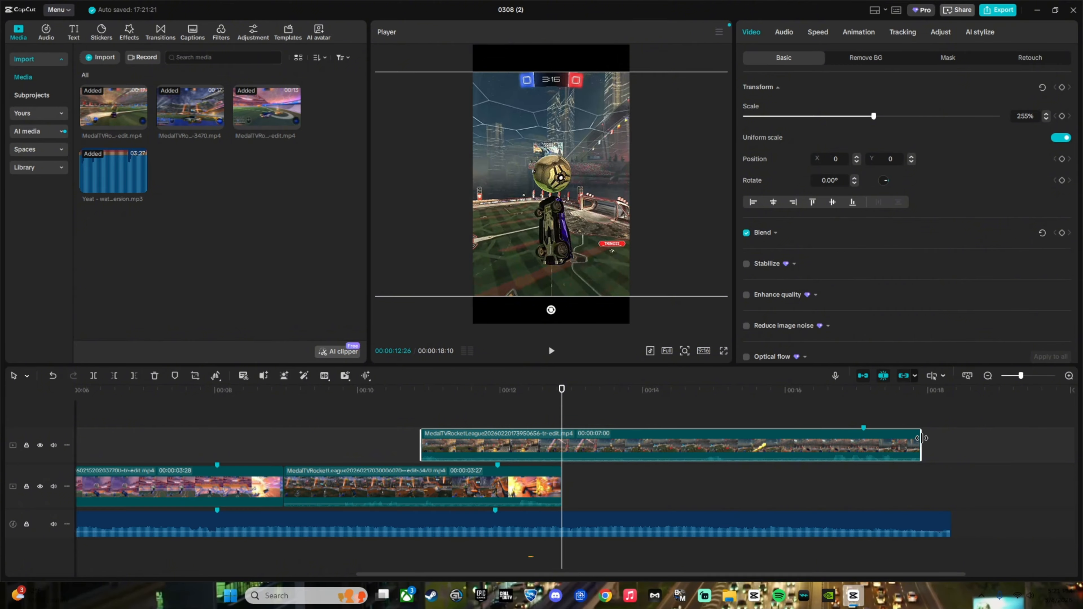
- Trim the copy's end back to 00:00:12:26, shorten its start, and place it on the main track directly after the third clip
{"action": "left_click_drag", "start_coordinate": [921, 438], "coordinate": [558, 477]}
{"action": "left_click_drag", "start_coordinate": [427, 442], "coordinate": [470, 446]}
{"action": "left_click_drag", "start_coordinate": [510, 452], "coordinate": [648, 499]}
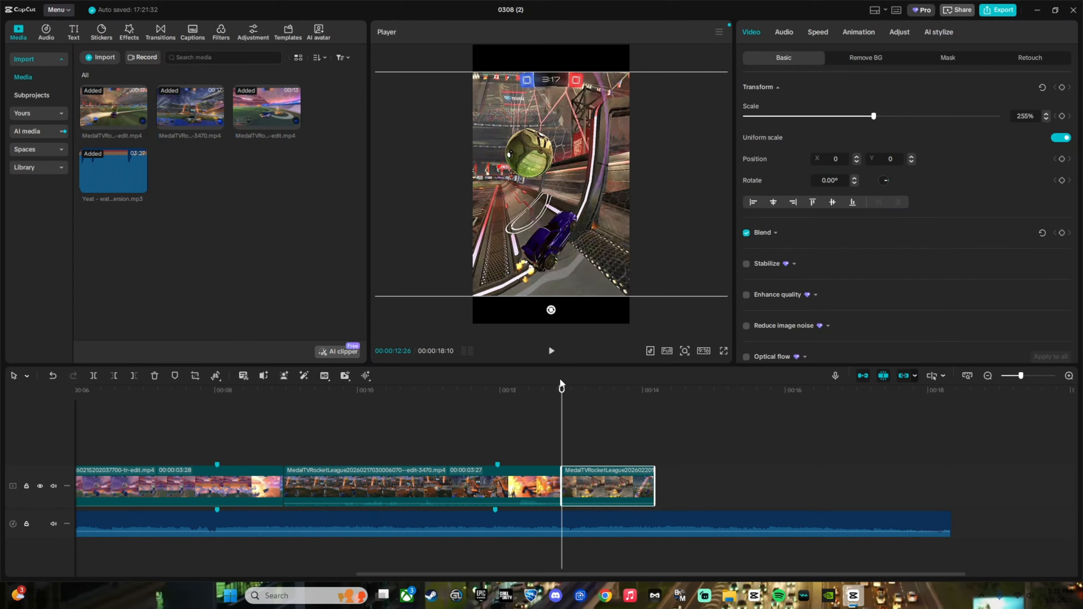
- Split the song at 00:00:14:05, where the last gameplay clip ends, and delete the remaining audio
{"action": "left_click_drag", "start_coordinate": [561, 384], "coordinate": [663, 539]}
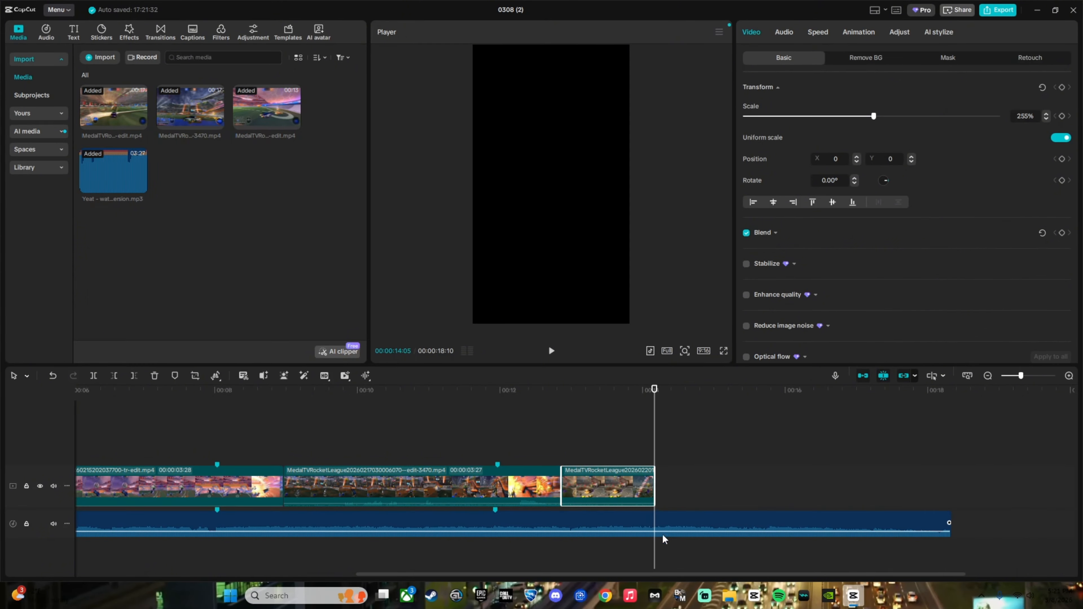
{"action": "left_click", "coordinate": [665, 535]}
{"action": "key", "text": "ctrl+b"}
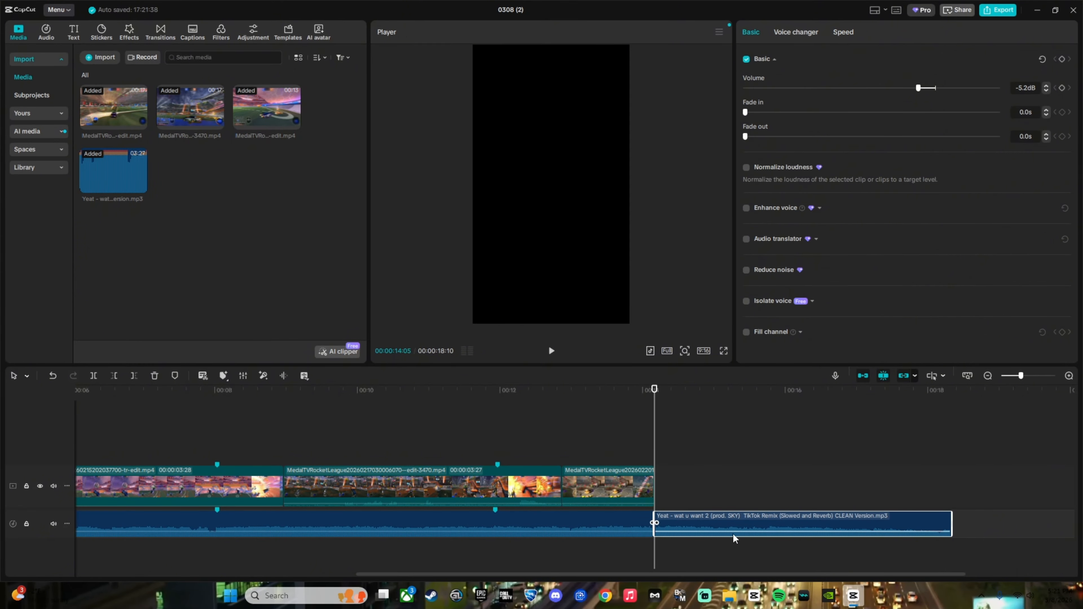
{"action": "key", "text": "Delete"}
{"action": "left_click", "coordinate": [719, 528]}
- Play the end of the montage to check how the closing clip and the trimmed song finish together
{"action": "scroll", "coordinate": [720, 541], "scroll_direction": "down", "scroll_amount": 1}
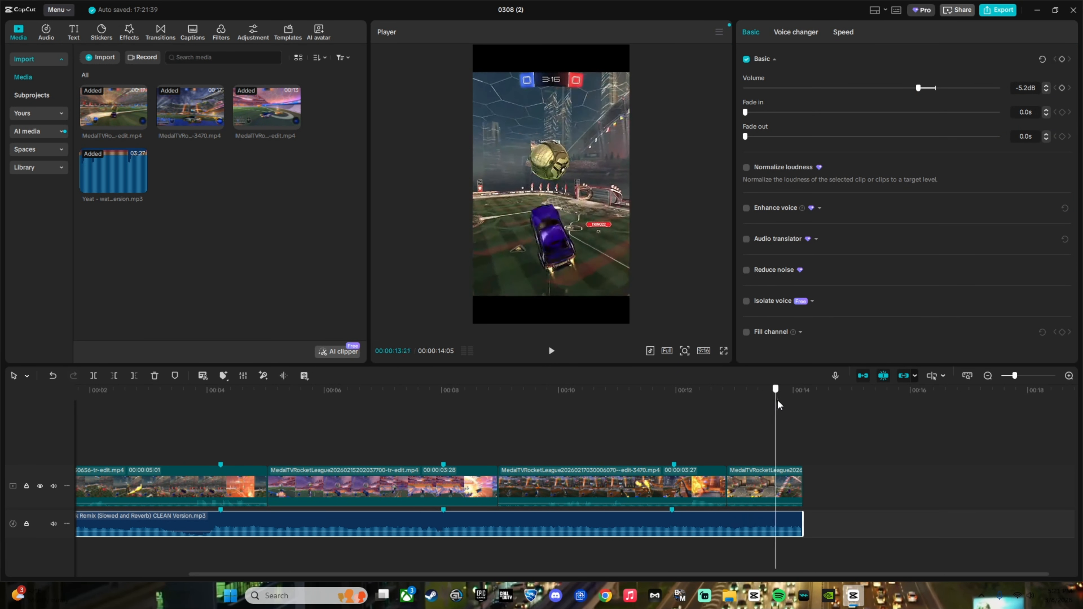
{"action": "scroll", "coordinate": [735, 497], "scroll_direction": "down", "scroll_amount": 2}
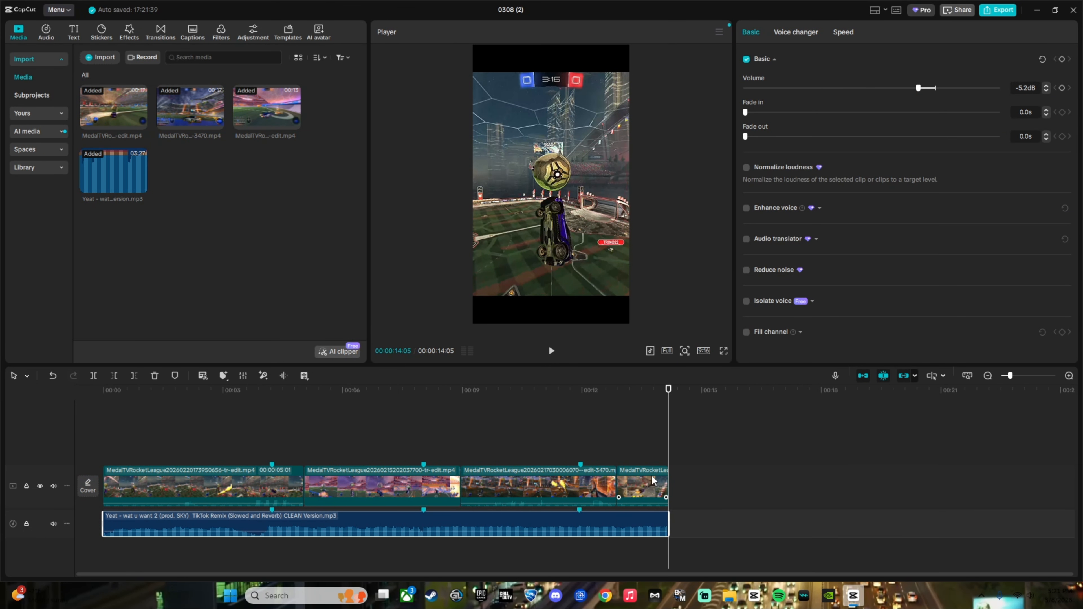
{"action": "key", "text": "space"}
{"action": "left_click", "coordinate": [199, 403]}
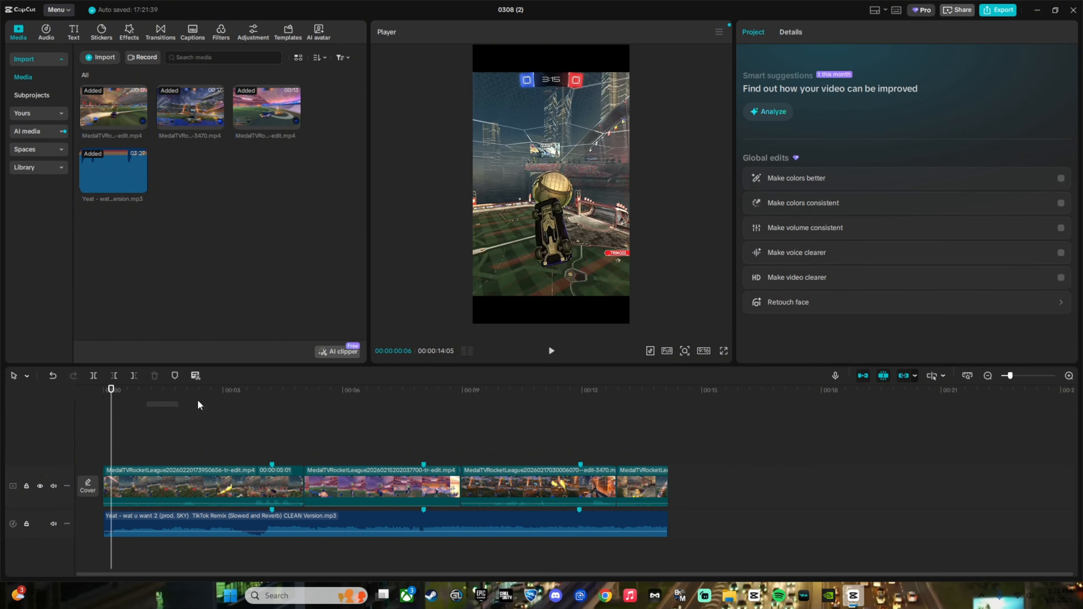
{"action": "left_click_drag", "start_coordinate": [538, 392], "coordinate": [601, 397]}
{"action": "key", "text": "space"}
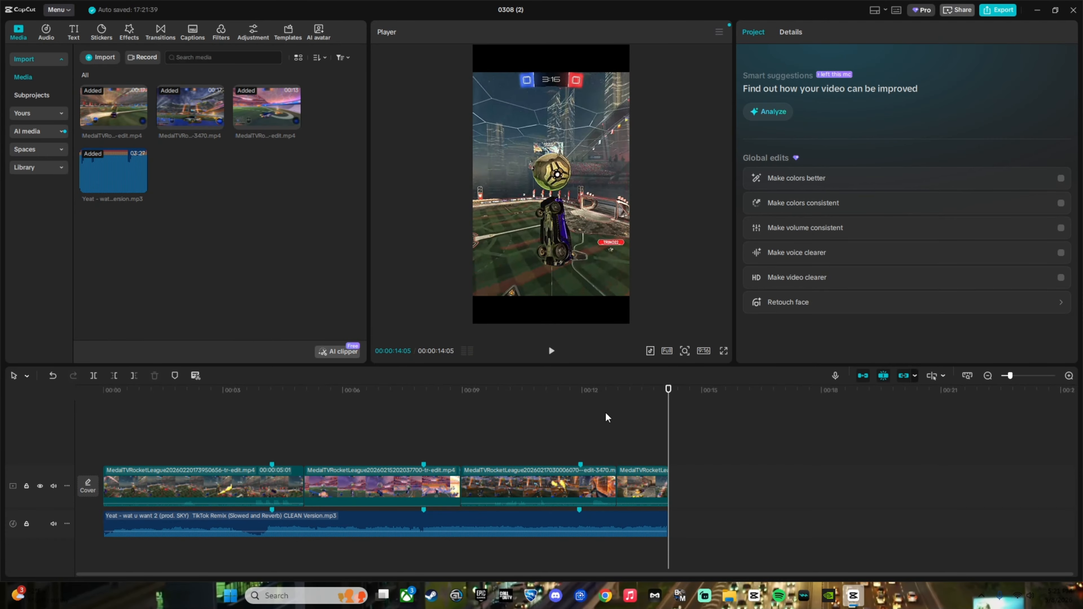
{"action": "key", "text": "space"}
{"action": "left_click", "coordinate": [151, 471]}
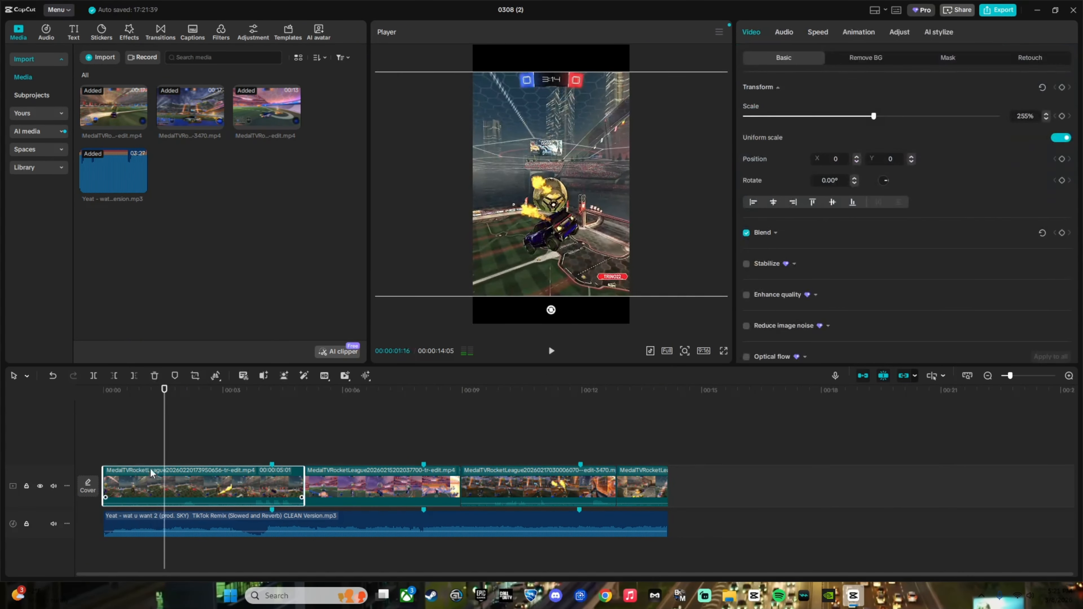
- Give the song a 1.3 s fade-out that begins where the last clip starts, at 00:00:12:26
{"action": "left_click_drag", "start_coordinate": [165, 405], "coordinate": [662, 363]}
{"action": "left_click", "coordinate": [655, 528]}
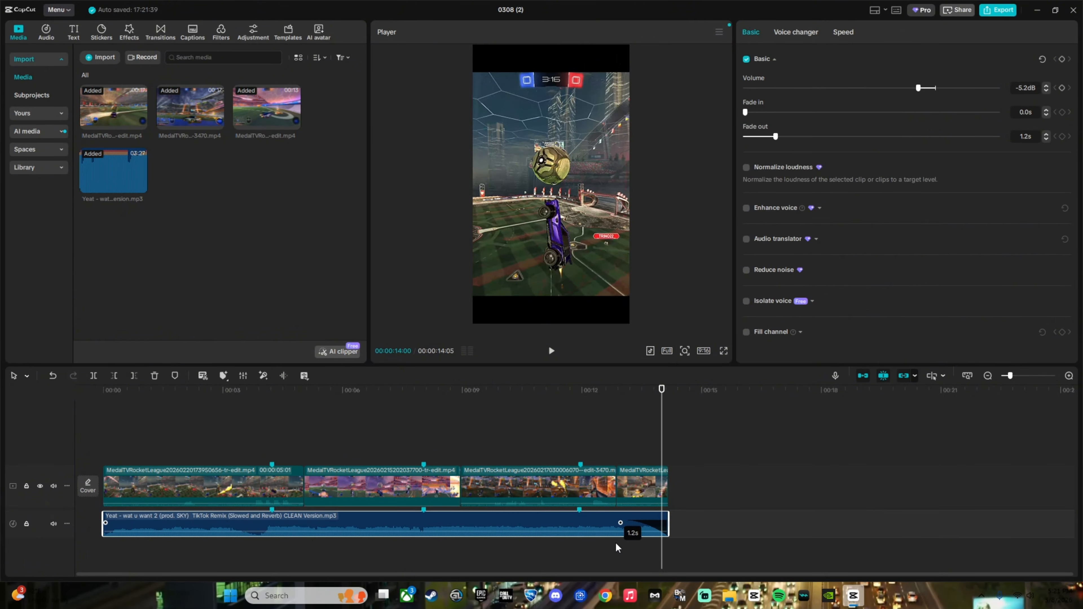
{"action": "left_click_drag", "start_coordinate": [614, 551], "coordinate": [625, 532]}
{"action": "left_click", "coordinate": [625, 416]}
{"action": "left_click", "coordinate": [617, 391]}
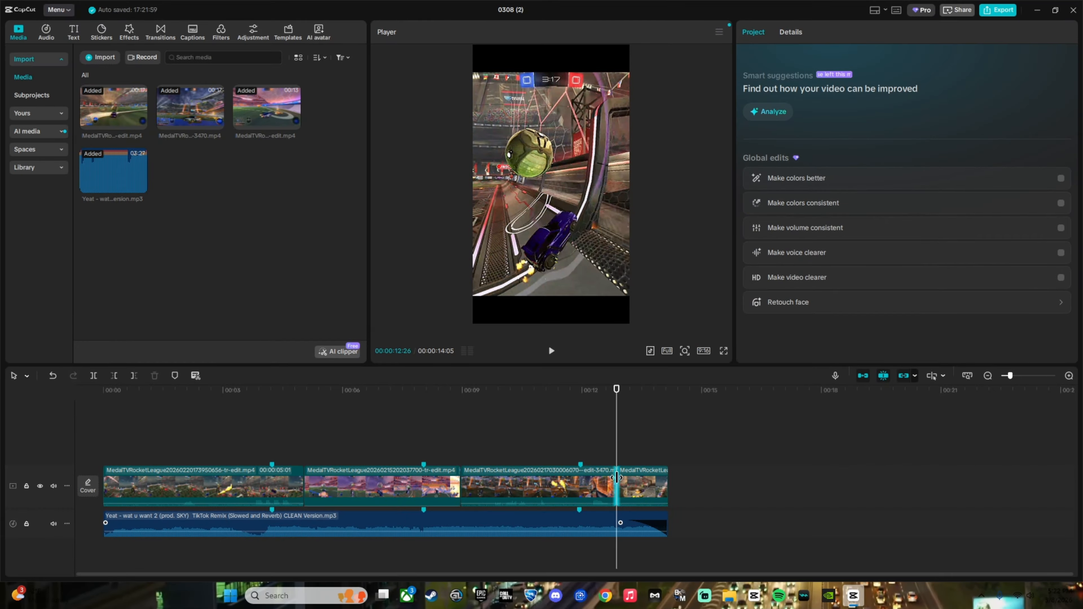
{"action": "left_click", "coordinate": [621, 522]}
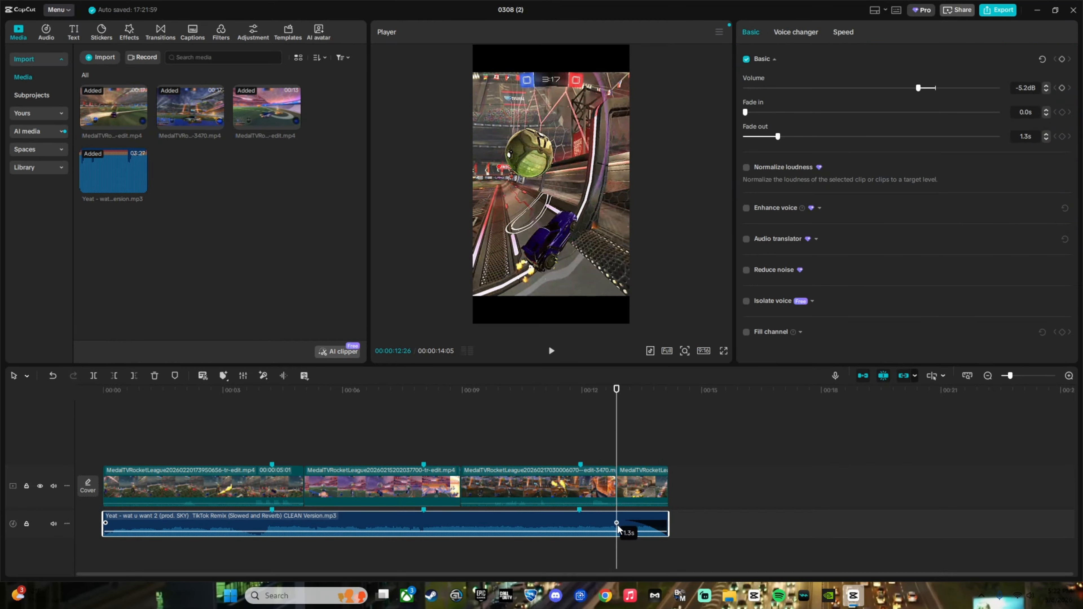
- Play the last seconds of the montage to hear the song's fade-out
{"action": "left_click", "coordinate": [611, 430]}
{"action": "left_click", "coordinate": [609, 395]}
{"action": "key", "text": "space"}
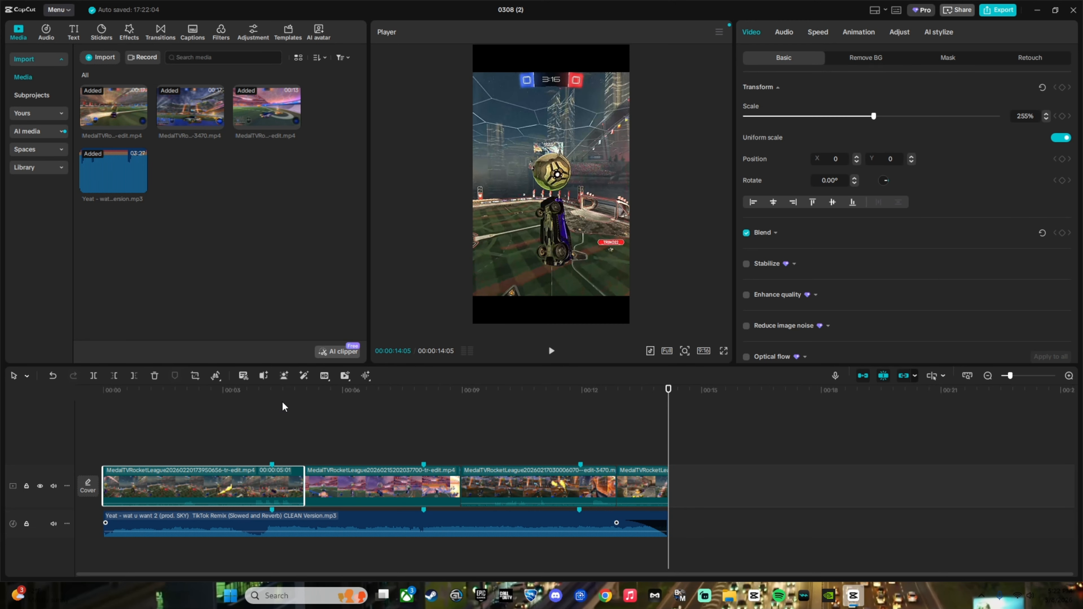
- Add the favorite filter Fiery Maple on a track above the first clip, starting around 00:00:02:11
{"action": "left_click", "coordinate": [278, 402]}
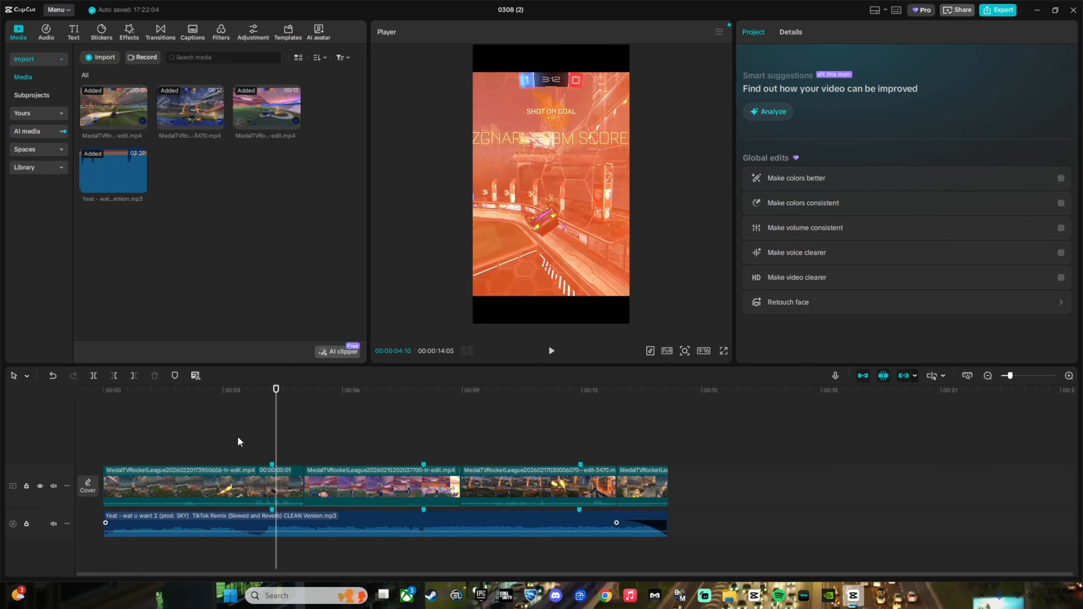
{"action": "left_click", "coordinate": [198, 405]}
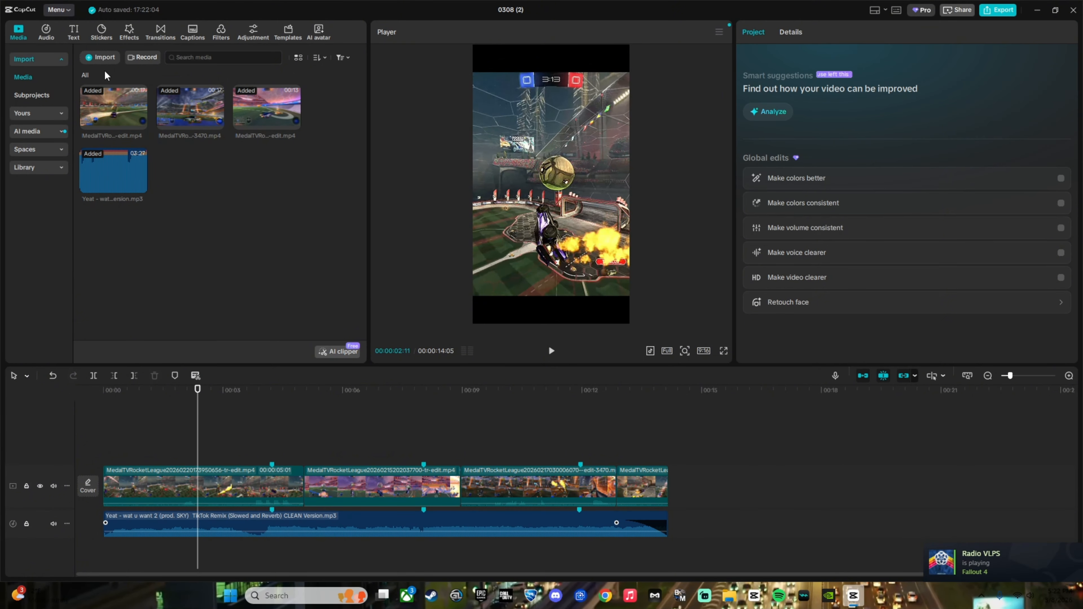
{"action": "left_click", "coordinate": [220, 34]}
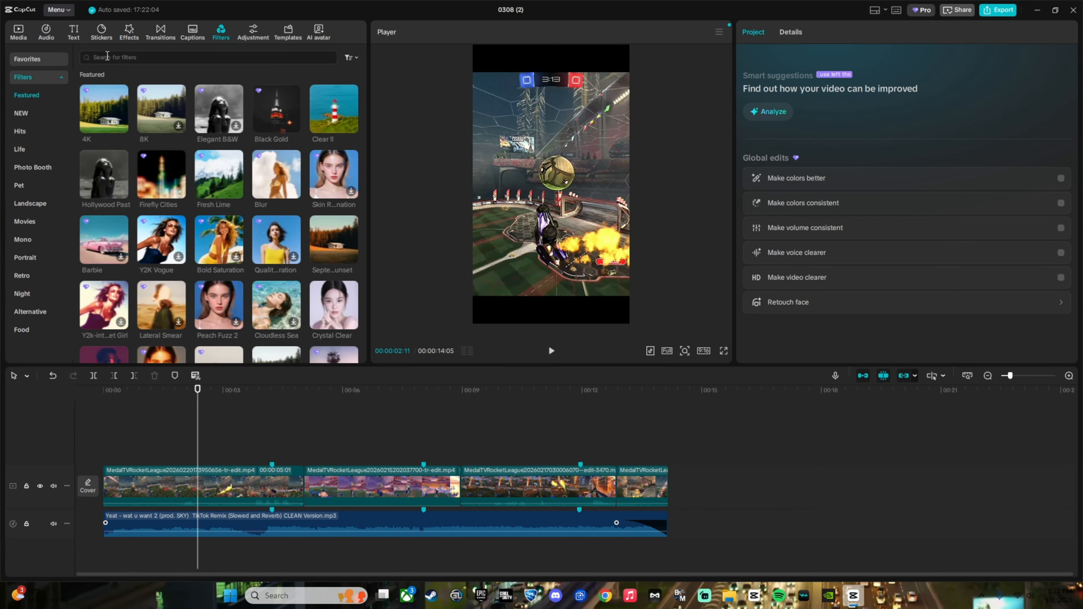
{"action": "left_click", "coordinate": [27, 59]}
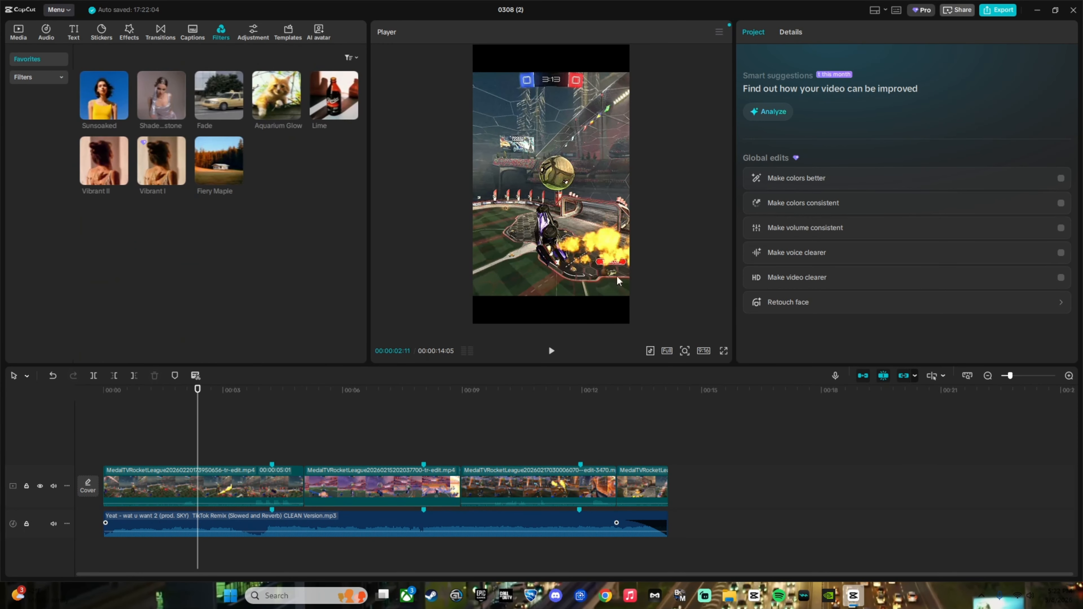
{"action": "left_click_drag", "start_coordinate": [219, 161], "coordinate": [215, 416]}
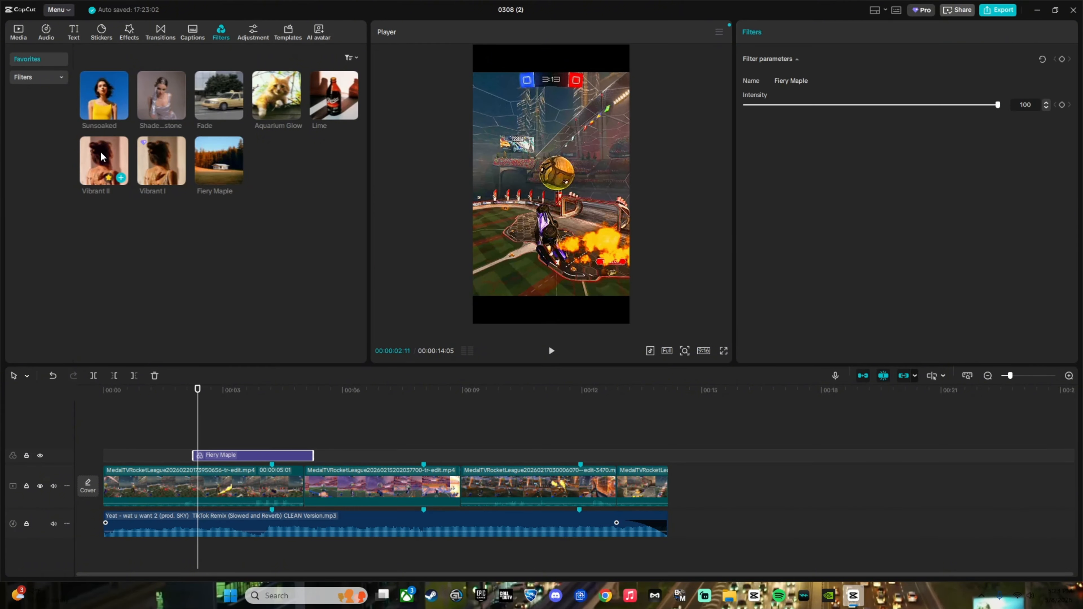
- Add the Vibrant II filter on a track above Fiery Maple and line up both filters, comparing the look with and without it
{"action": "left_click_drag", "start_coordinate": [106, 160], "coordinate": [243, 443]}
{"action": "left_click", "coordinate": [203, 392]}
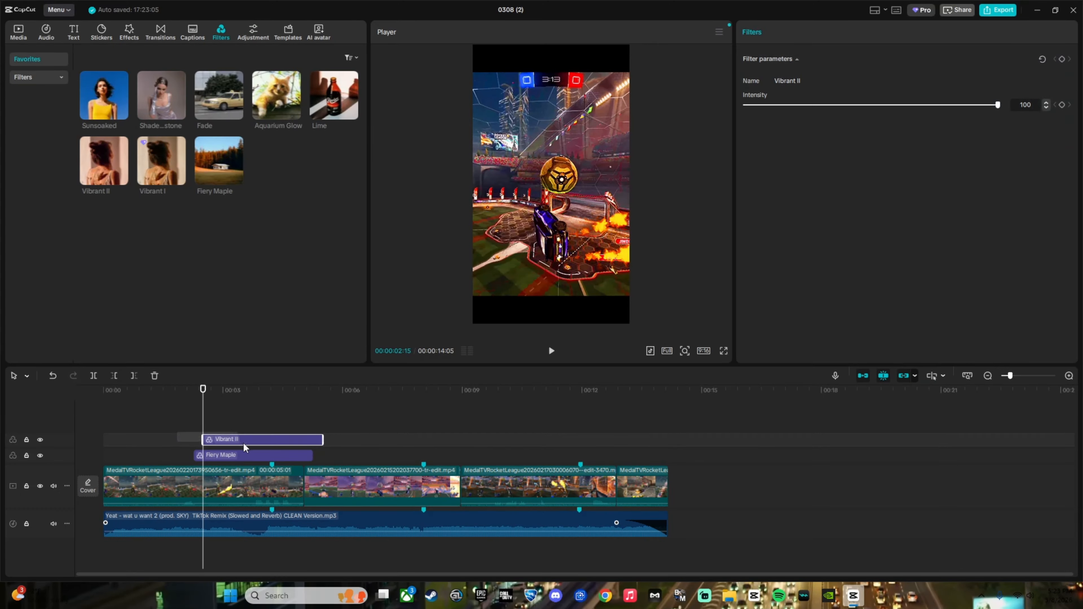
{"action": "left_click_drag", "start_coordinate": [204, 407], "coordinate": [231, 395]}
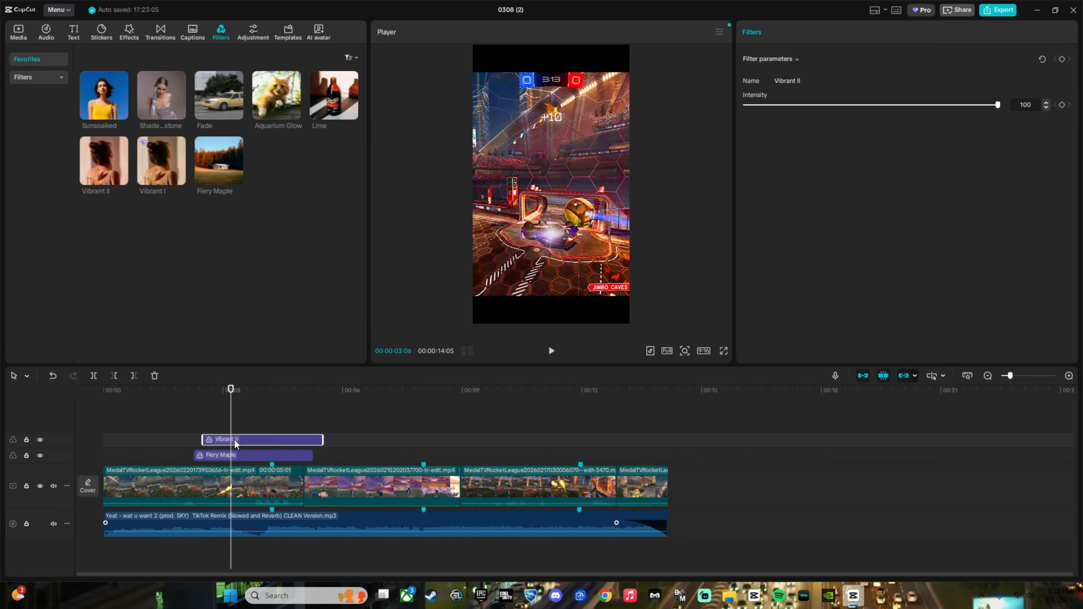
{"action": "left_click_drag", "start_coordinate": [236, 443], "coordinate": [317, 443]}
{"action": "mouse_move", "coordinate": [231, 390]}
{"action": "left_mouse_down"}
{"action": "mouse_move", "coordinate": [215, 397]}
{"action": "mouse_move", "coordinate": [225, 398]}
{"action": "left_mouse_up"}
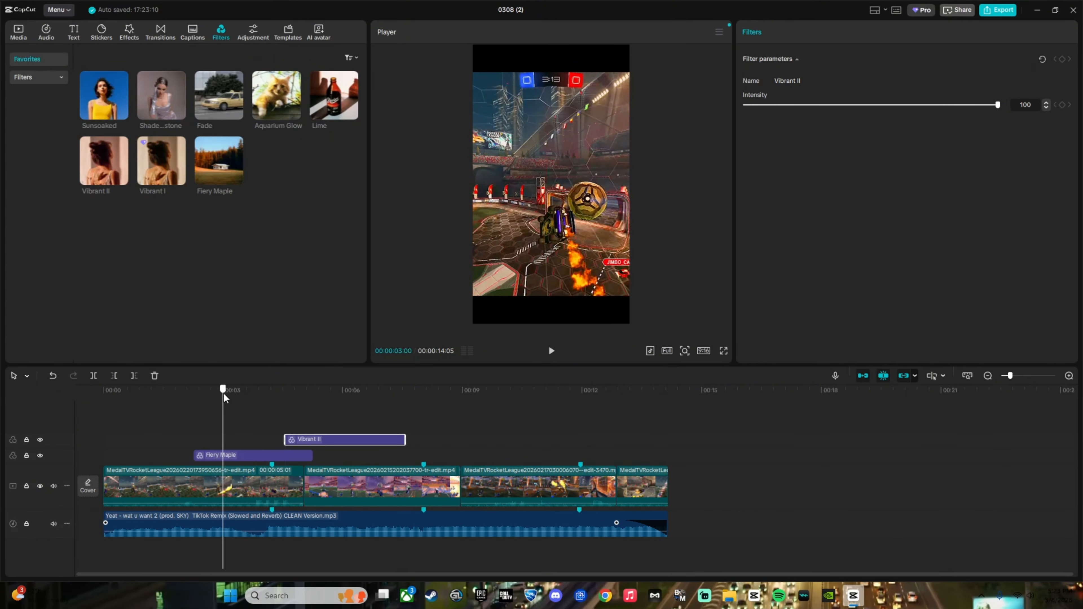
{"action": "left_click_drag", "start_coordinate": [364, 441], "coordinate": [273, 441]}
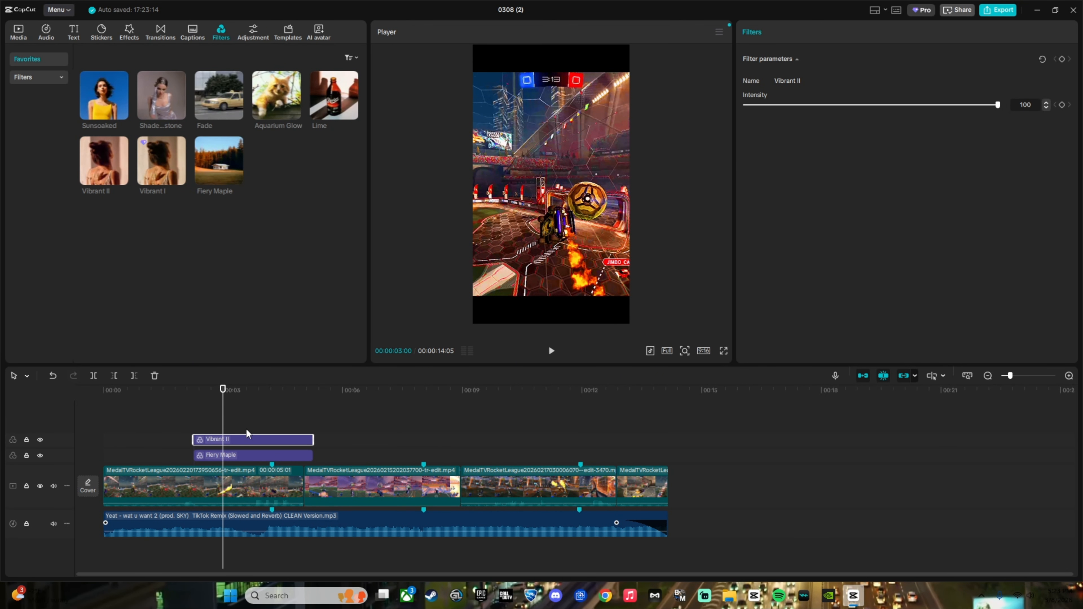
- Compare the footage without filters, and move both filters to start at the first beat marker, at 00:00:04:07
{"action": "left_click_drag", "start_coordinate": [257, 420], "coordinate": [521, 425]}
{"action": "left_click", "coordinate": [296, 447]}
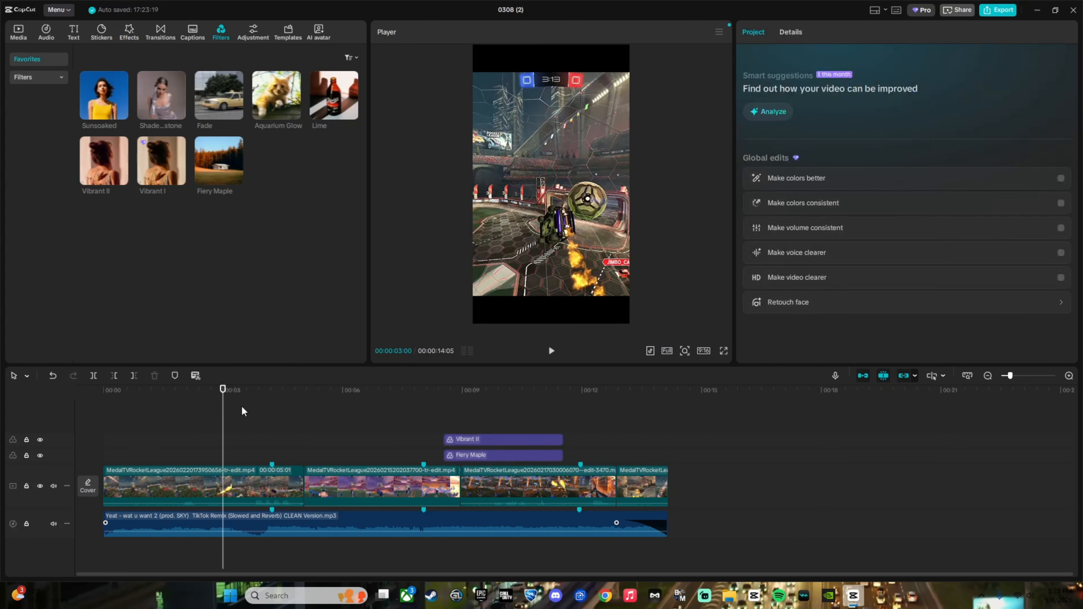
{"action": "left_click_drag", "start_coordinate": [222, 405], "coordinate": [271, 425]}
{"action": "left_click_drag", "start_coordinate": [489, 418], "coordinate": [294, 466]}
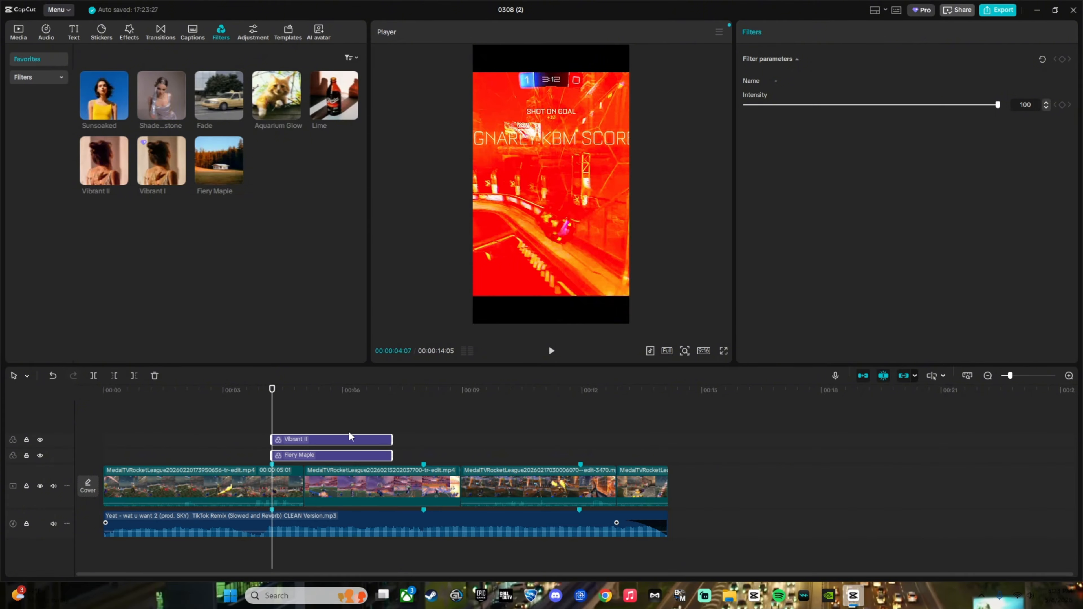
- Preview the filtered goal and extend both filters to the end of the third clip at 00:00:12:26
{"action": "left_click", "coordinate": [280, 430]}
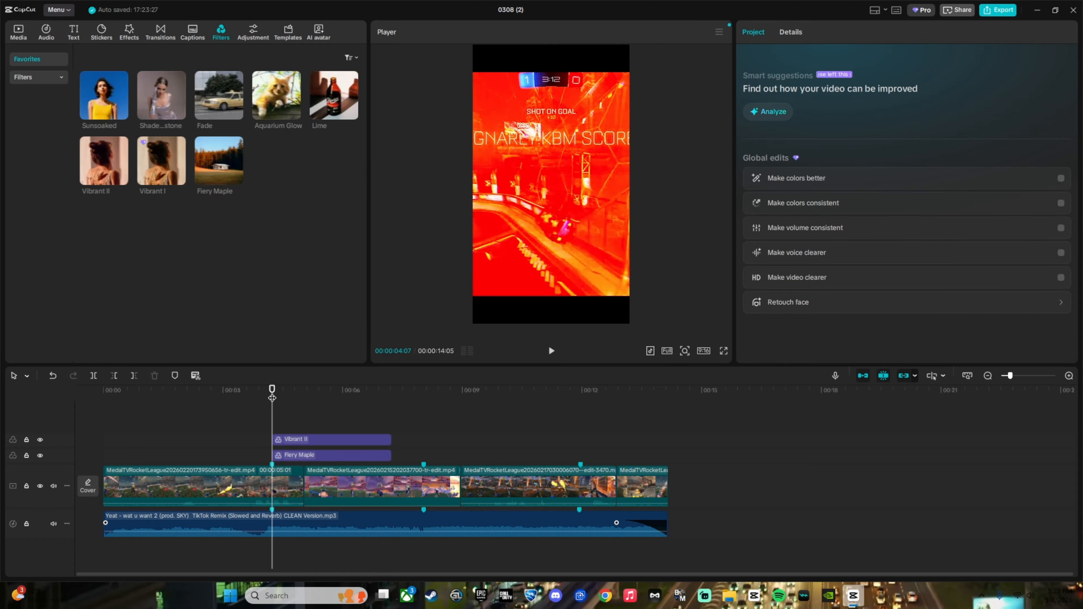
{"action": "key", "text": "space"}
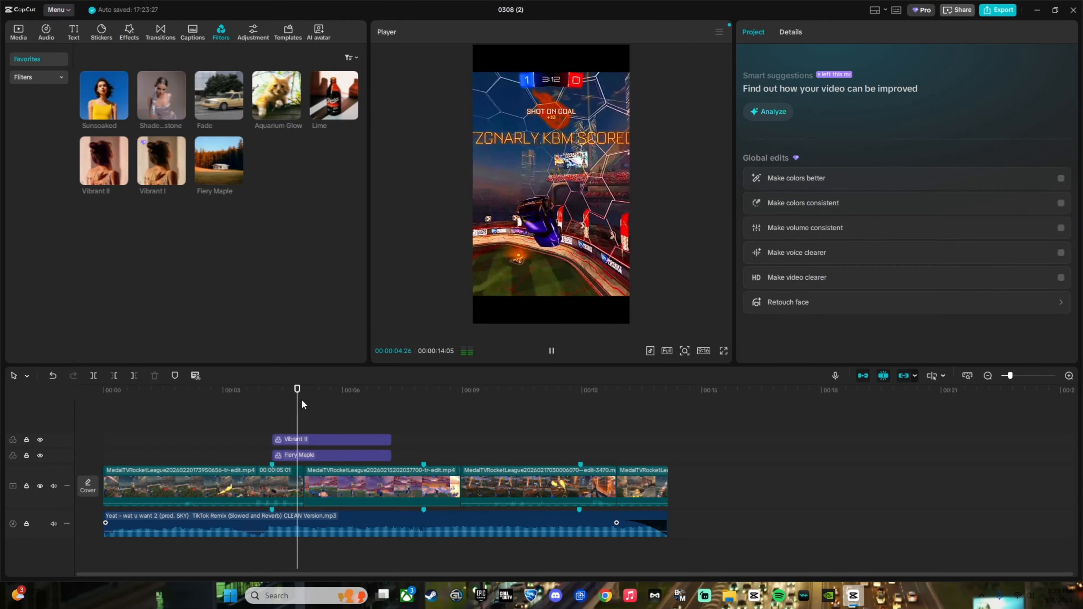
{"action": "key", "text": "space"}
{"action": "left_click_drag", "start_coordinate": [415, 423], "coordinate": [616, 435]}
{"action": "left_click", "coordinate": [405, 415]}
- Scrub through the montage and play its ending and opening to check the filter coverage and the transition back to the start
{"action": "left_click_drag", "start_coordinate": [301, 393], "coordinate": [681, 395]}
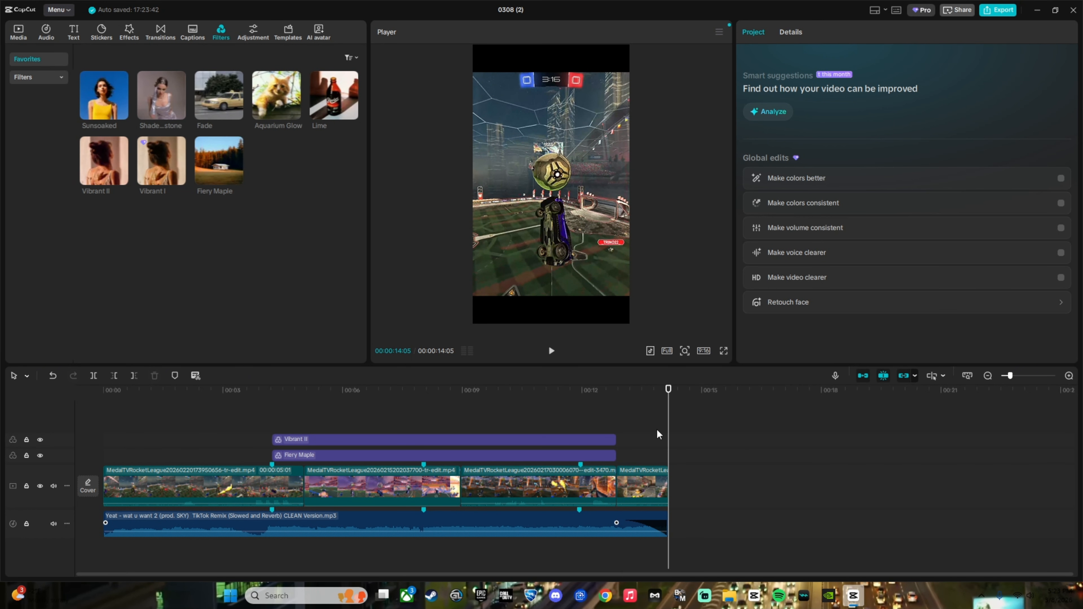
{"action": "key", "text": "Home"}
{"action": "left_click_drag", "start_coordinate": [121, 396], "coordinate": [592, 452]}
{"action": "left_click_drag", "start_coordinate": [594, 398], "coordinate": [618, 396]}
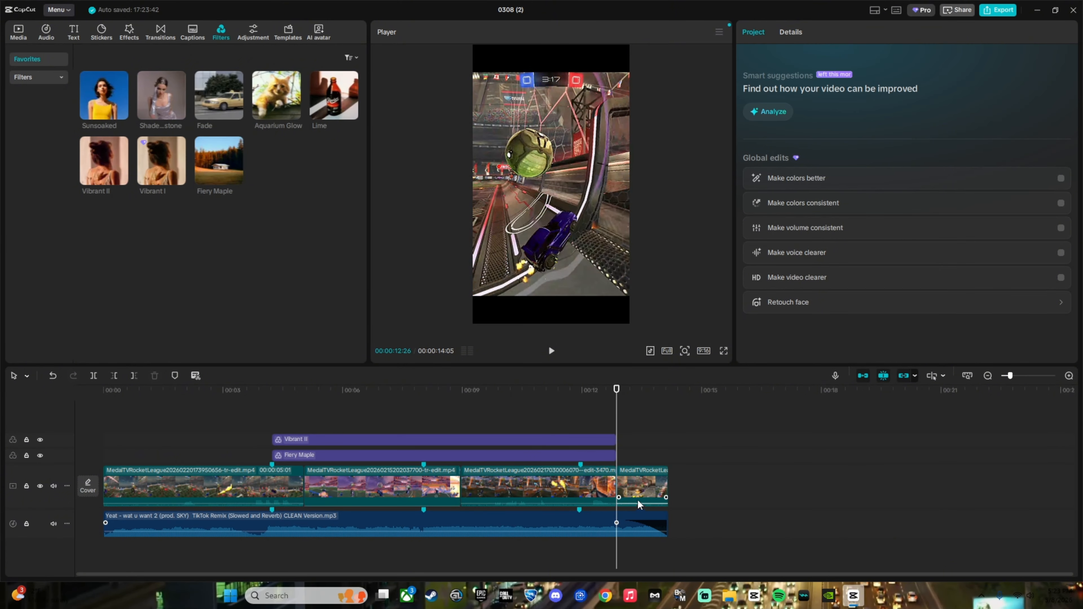
{"action": "key", "text": "space"}
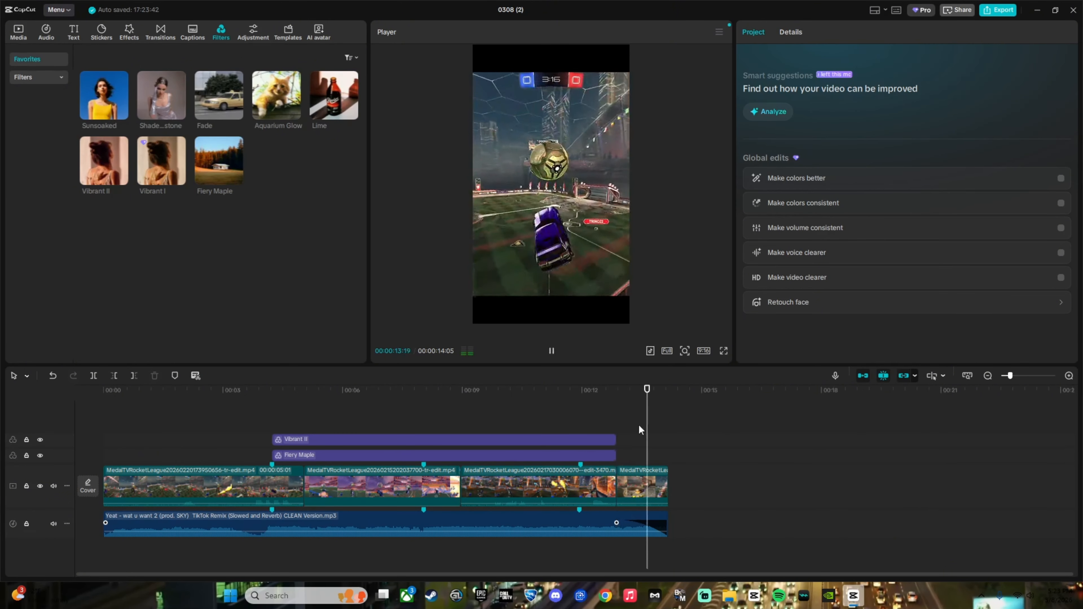
{"action": "key", "text": "space"}
{"action": "key", "text": "space"}
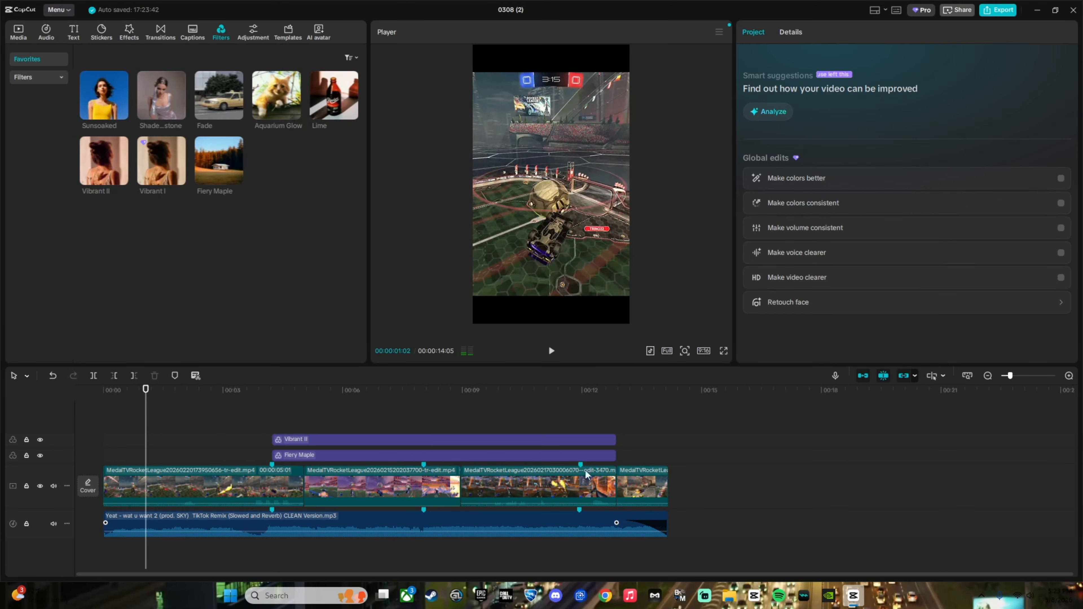
{"action": "key", "text": "space"}
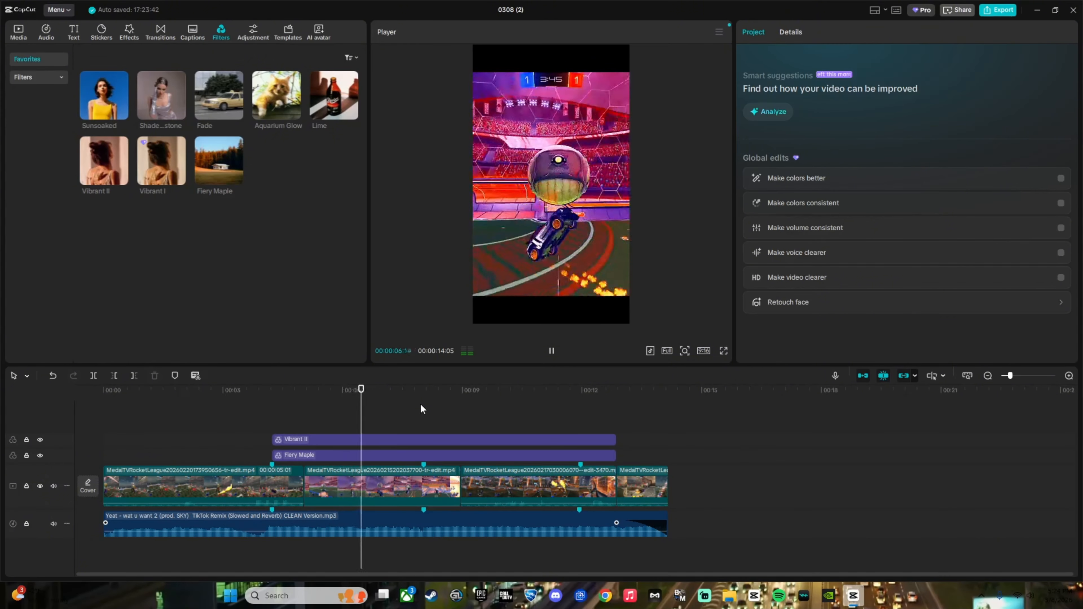
- Adjust the Vibrant II filter's intensity, set the Fiery Maple filter's intensity to 75, and play the montage from 00:00:02:26
{"action": "key", "text": "space"}
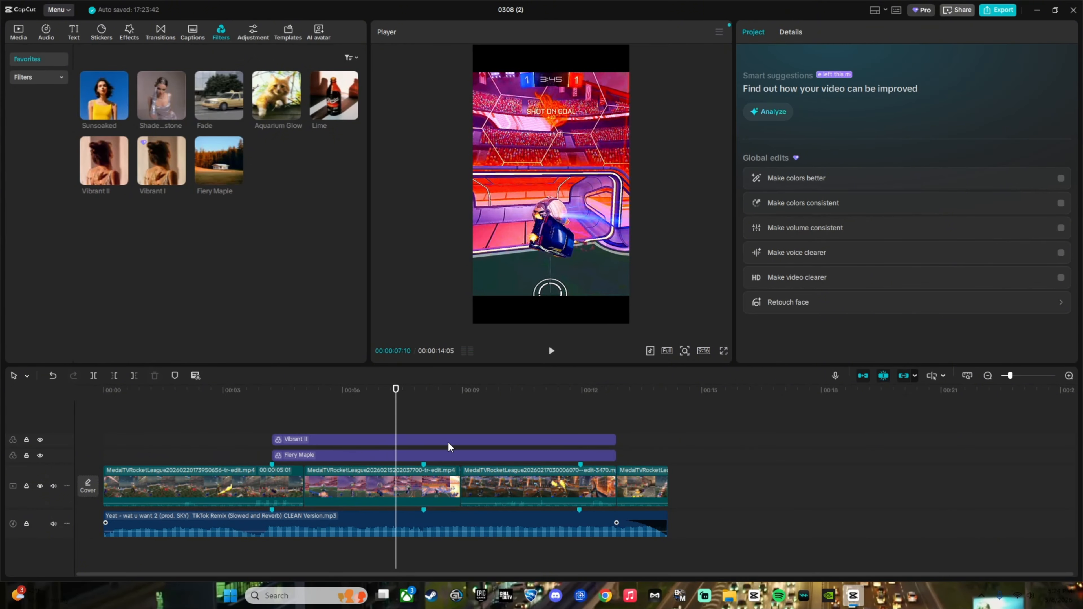
{"action": "left_click", "coordinate": [448, 441]}
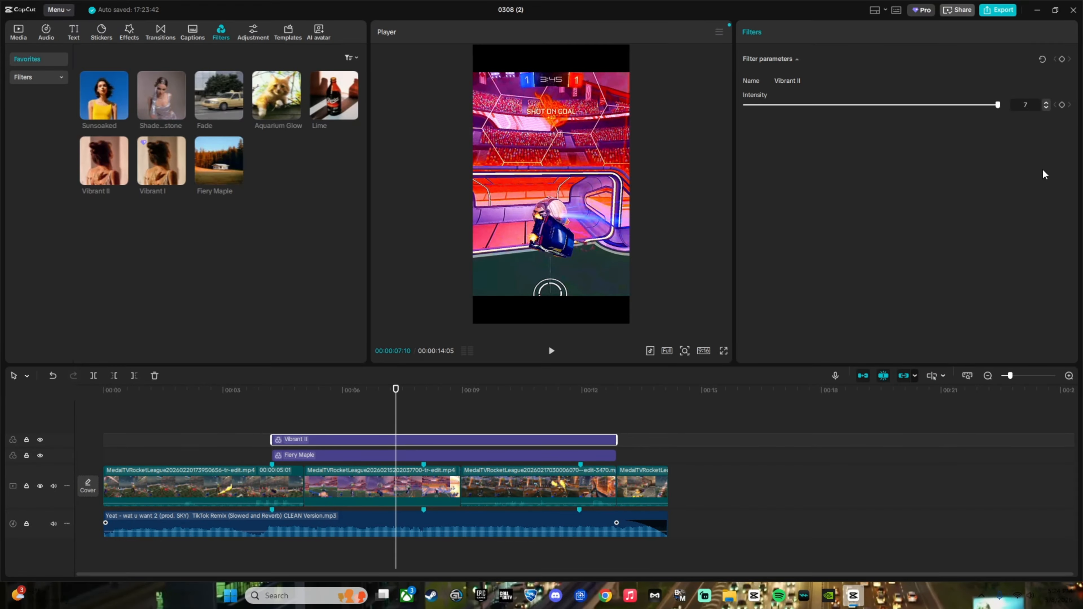
{"action": "left_click", "coordinate": [345, 456]}
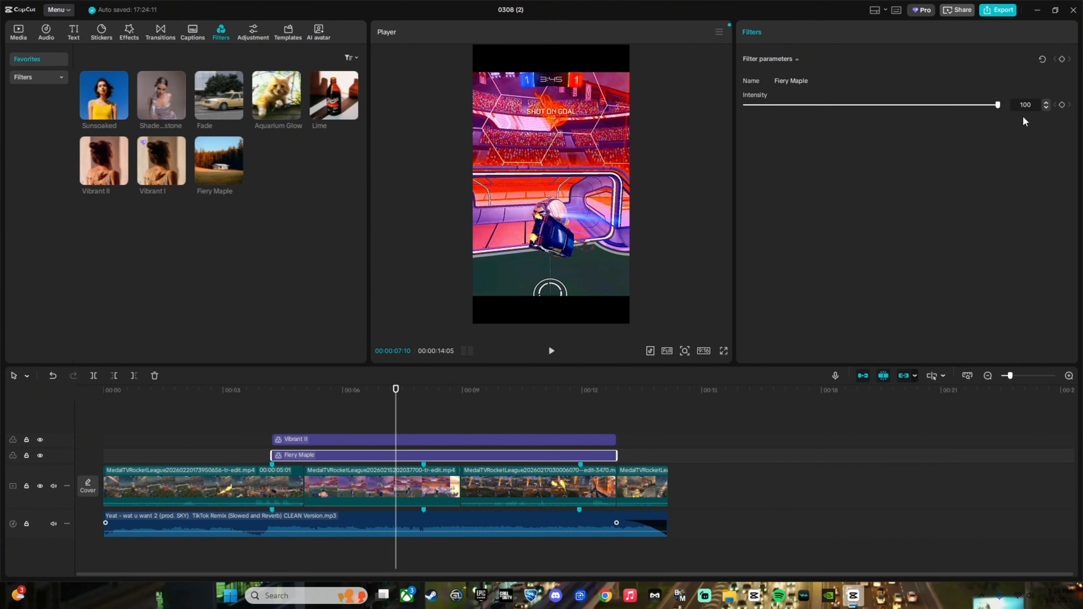
{"action": "left_click", "coordinate": [931, 103]}
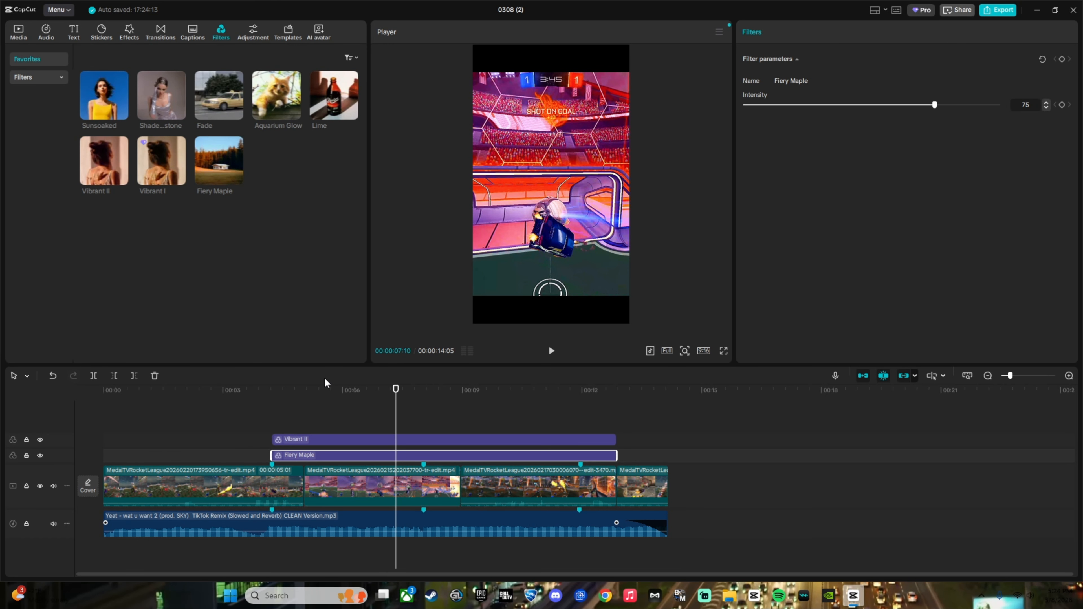
{"action": "left_click", "coordinate": [220, 435]}
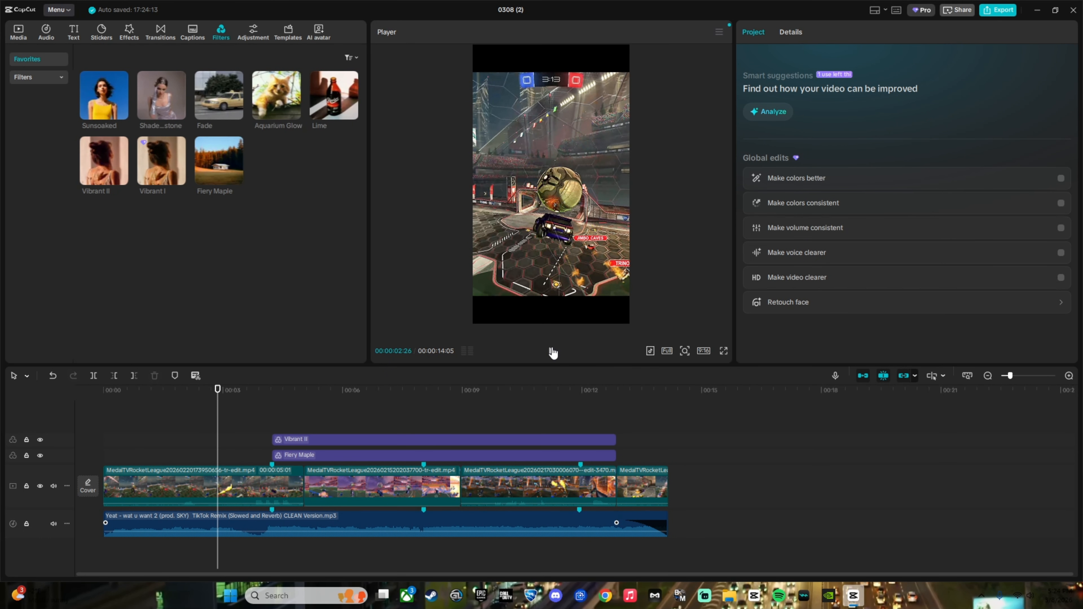
{"action": "left_click", "coordinate": [552, 352]}
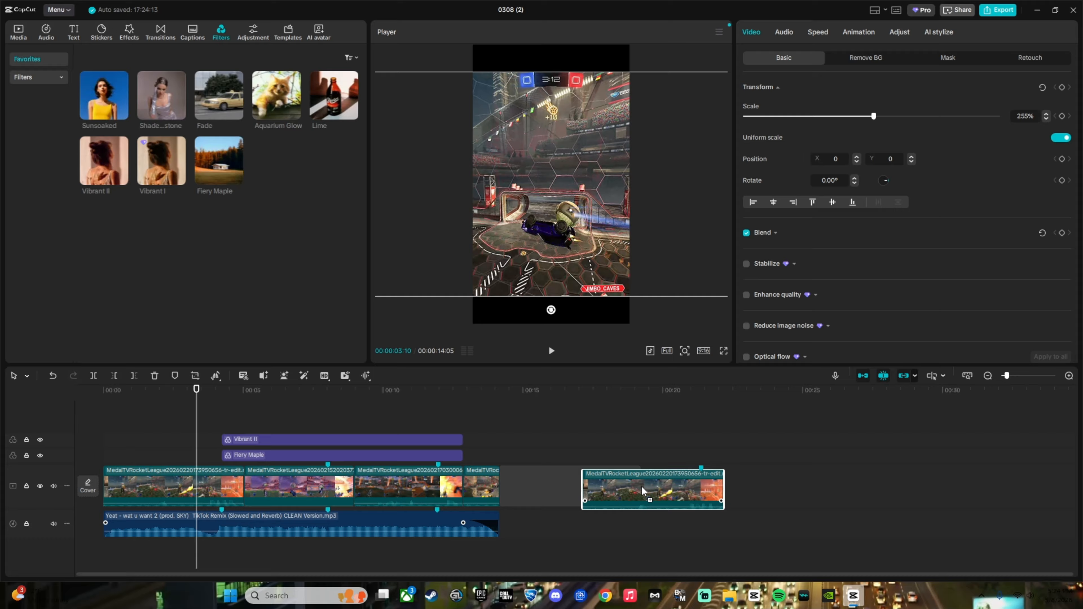
- Place a copy of the first clip on a separate track after the montage and scrub it to 00:00:16:03
{"action": "left_click_drag", "start_coordinate": [652, 490], "coordinate": [609, 446]}
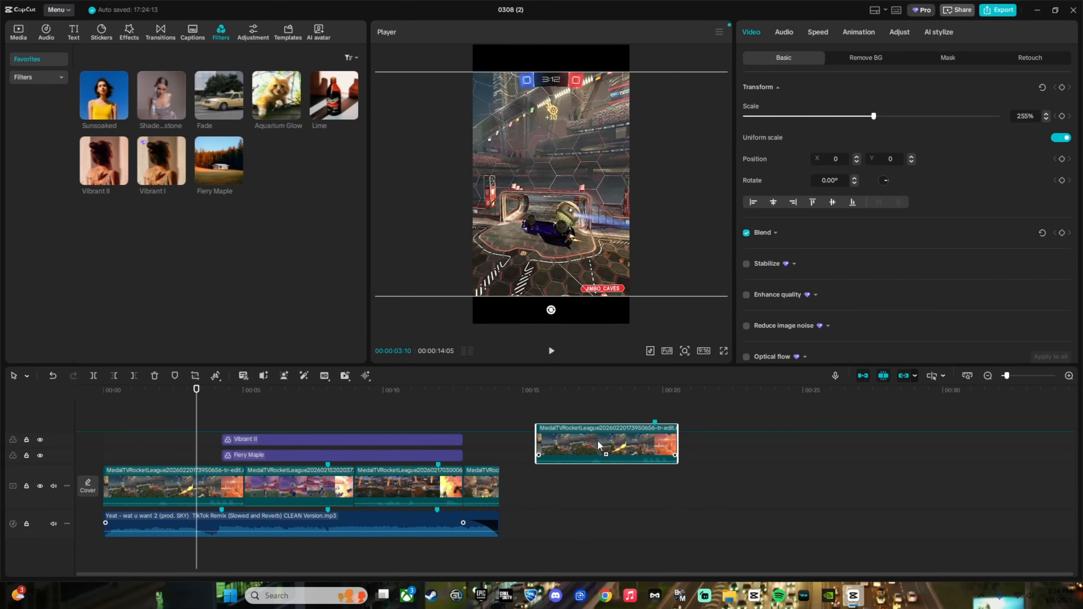
{"action": "left_click", "coordinate": [557, 390]}
{"action": "left_click_drag", "start_coordinate": [559, 391], "coordinate": [565, 392]}
{"action": "scroll", "coordinate": [623, 481], "scroll_direction": "up", "scroll_amount": 4}
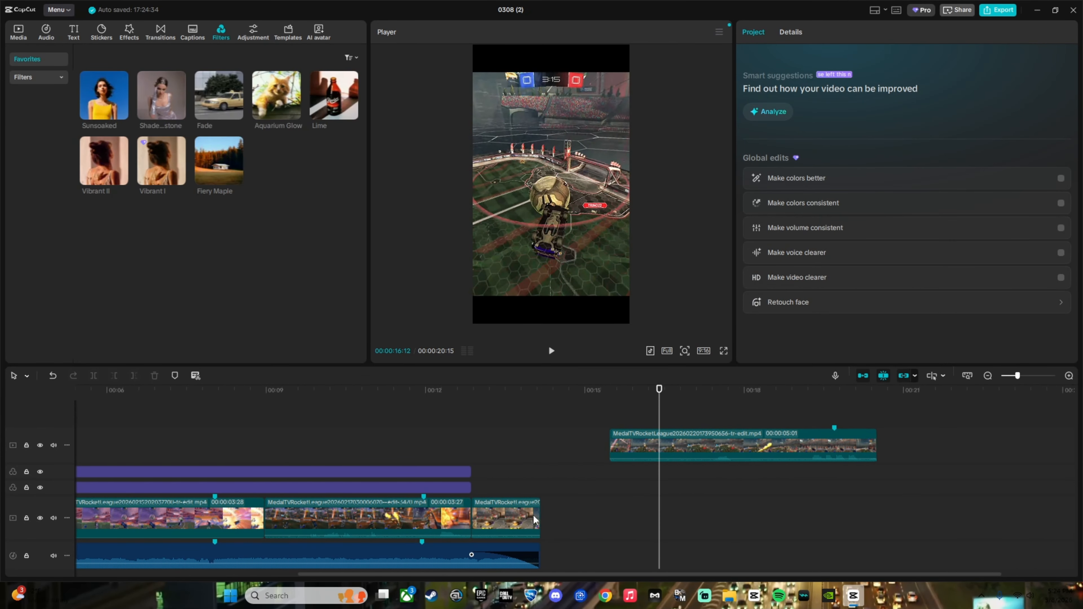
{"action": "left_click_drag", "start_coordinate": [316, 574], "coordinate": [445, 583]}
{"action": "left_click_drag", "start_coordinate": [556, 402], "coordinate": [596, 404]}
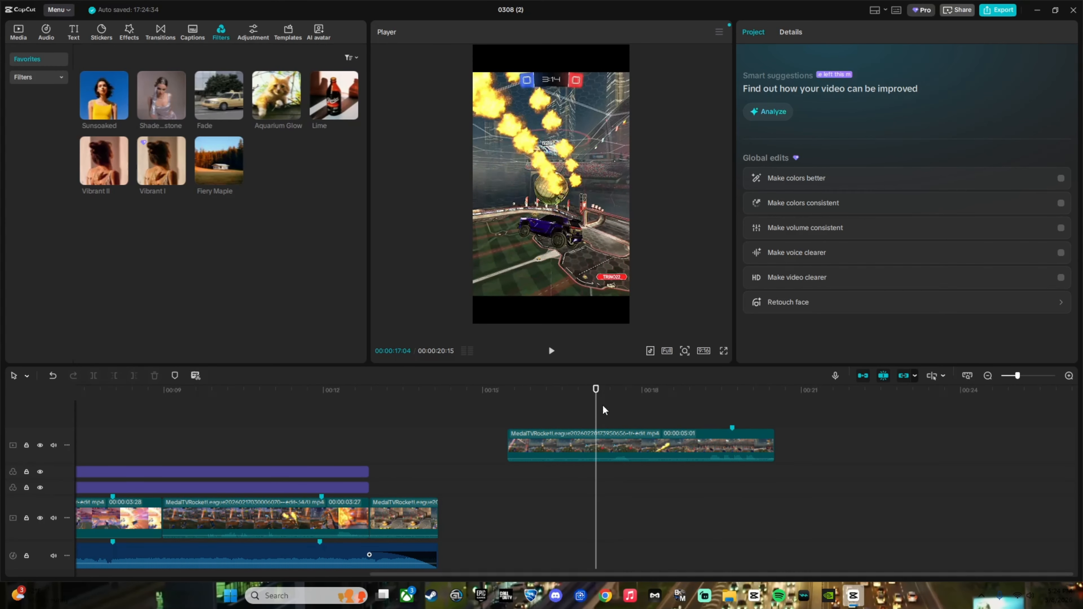
{"action": "left_click_drag", "start_coordinate": [583, 440], "coordinate": [475, 438]}
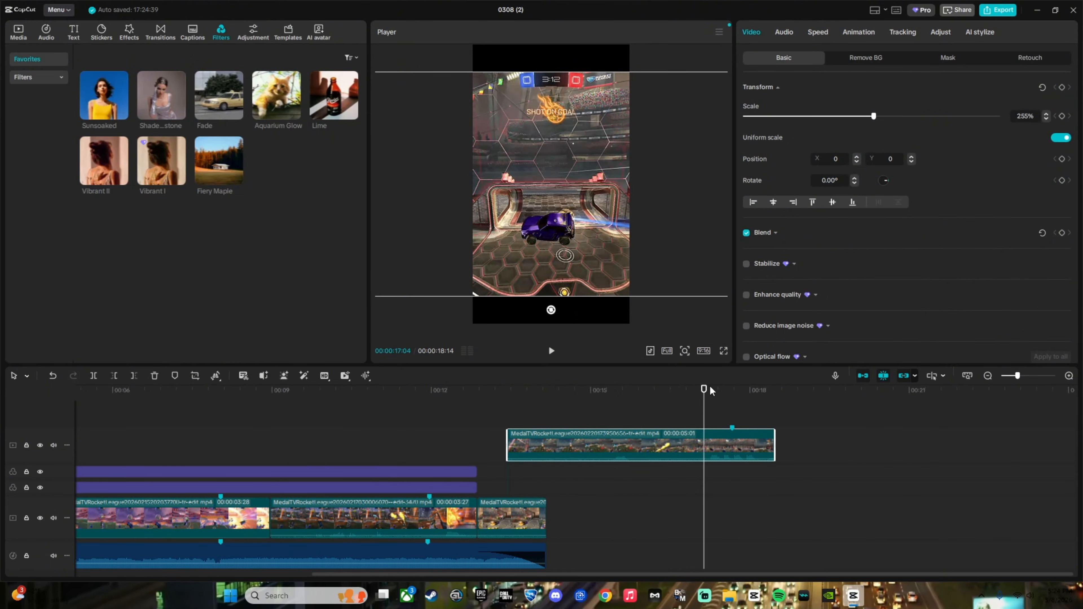
{"action": "left_click_drag", "start_coordinate": [710, 390], "coordinate": [650, 399]}
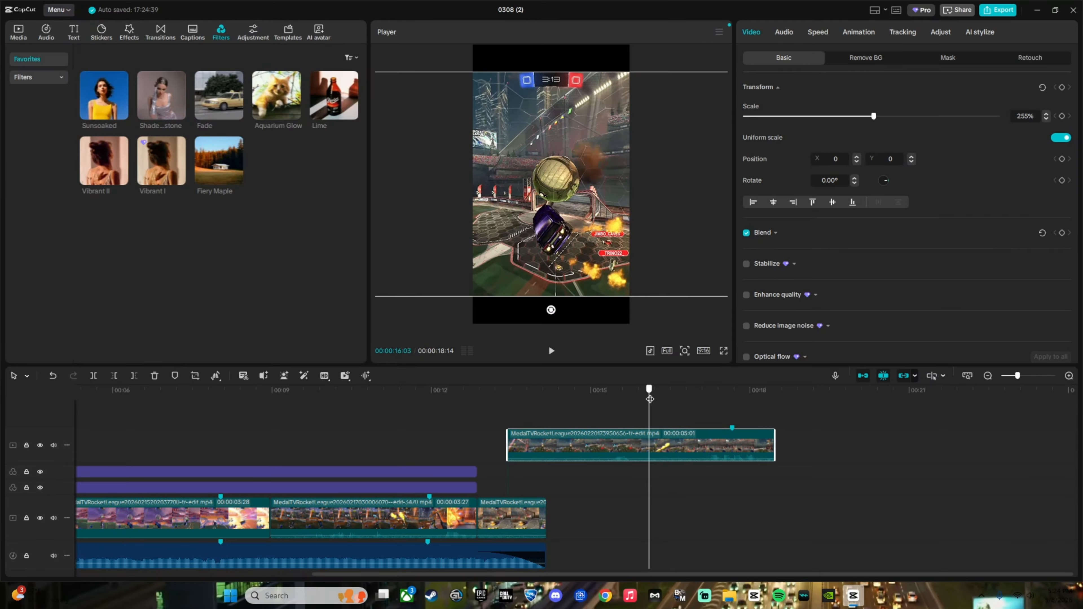
- Add the white stock clip from the library above the copied clip at 00:00:16:03 and scale it to 255%
{"action": "left_click", "coordinate": [18, 34]}
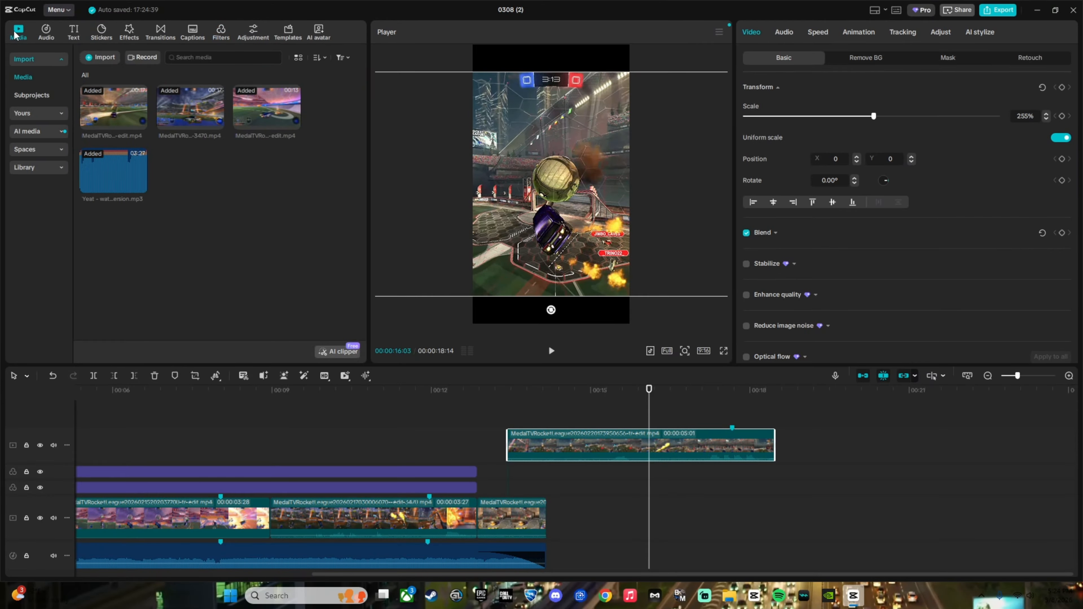
{"action": "left_click", "coordinate": [34, 171]}
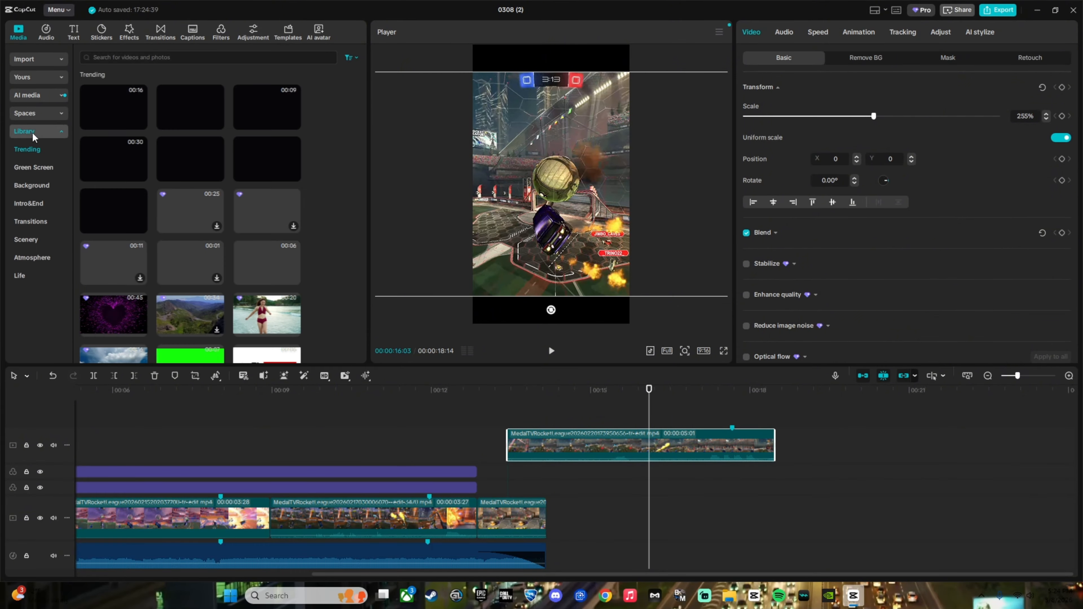
{"action": "left_click_drag", "start_coordinate": [256, 160], "coordinate": [533, 167]}
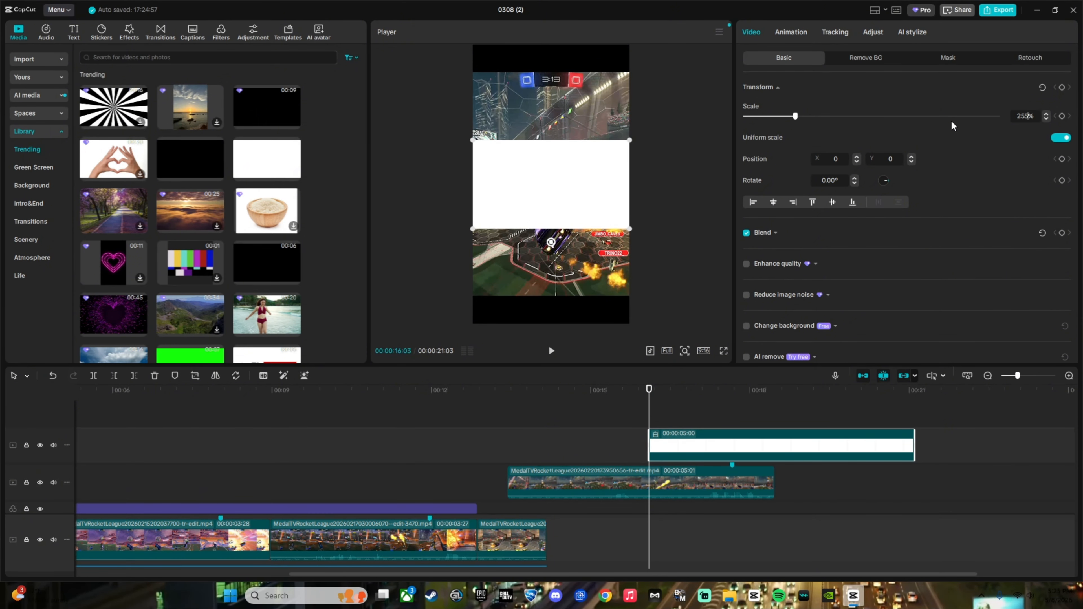
{"action": "key", "text": "Return"}
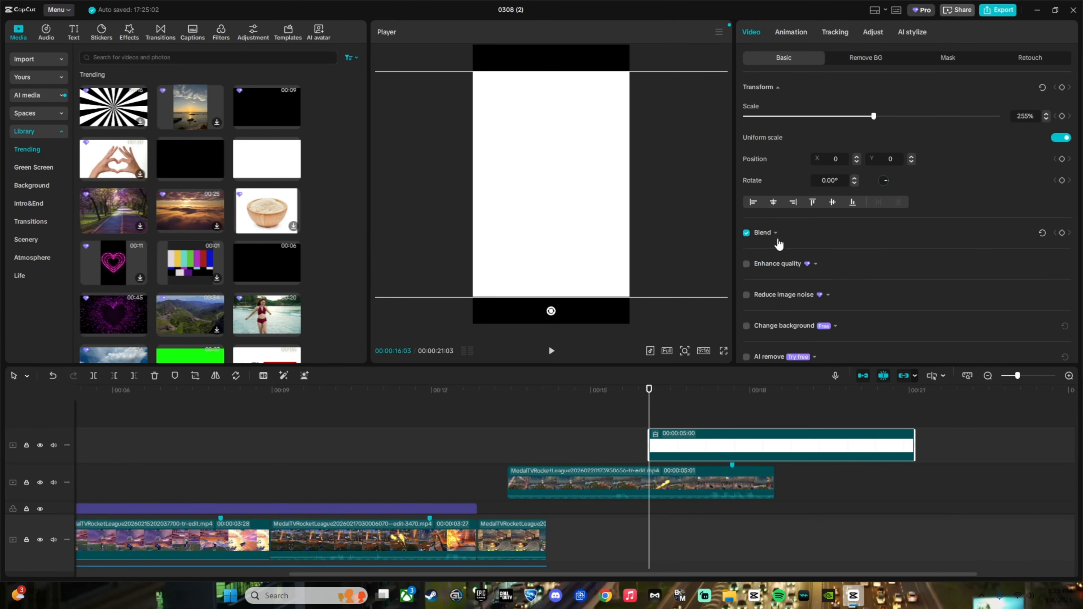
- Set the white clip's blend mode to Overlay and trim it to a brief flash starting at 00:00:16:03
{"action": "left_click", "coordinate": [755, 235]}
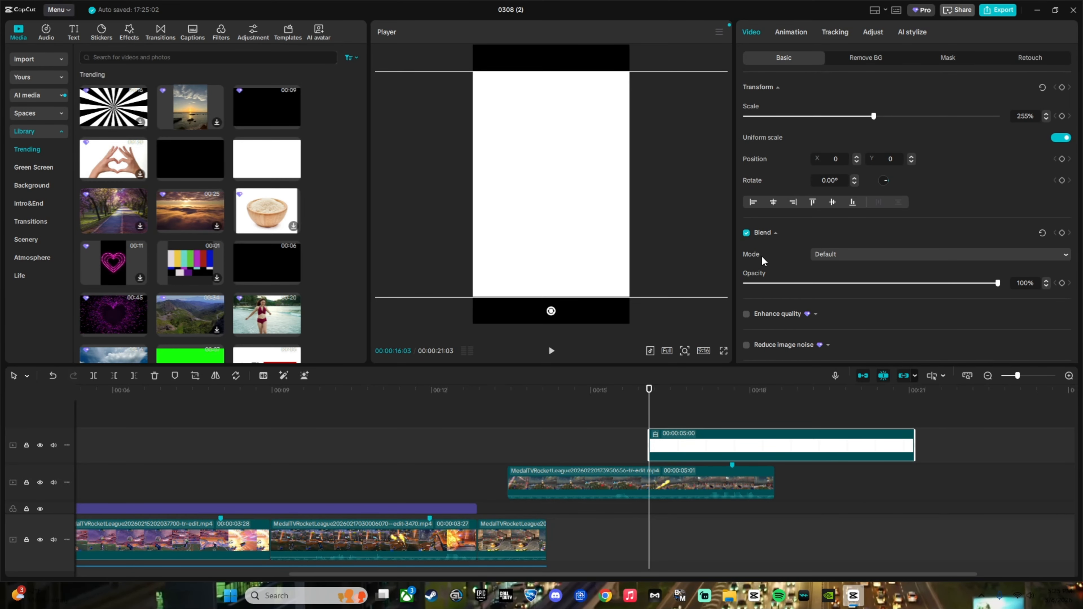
{"action": "left_click", "coordinate": [835, 256]}
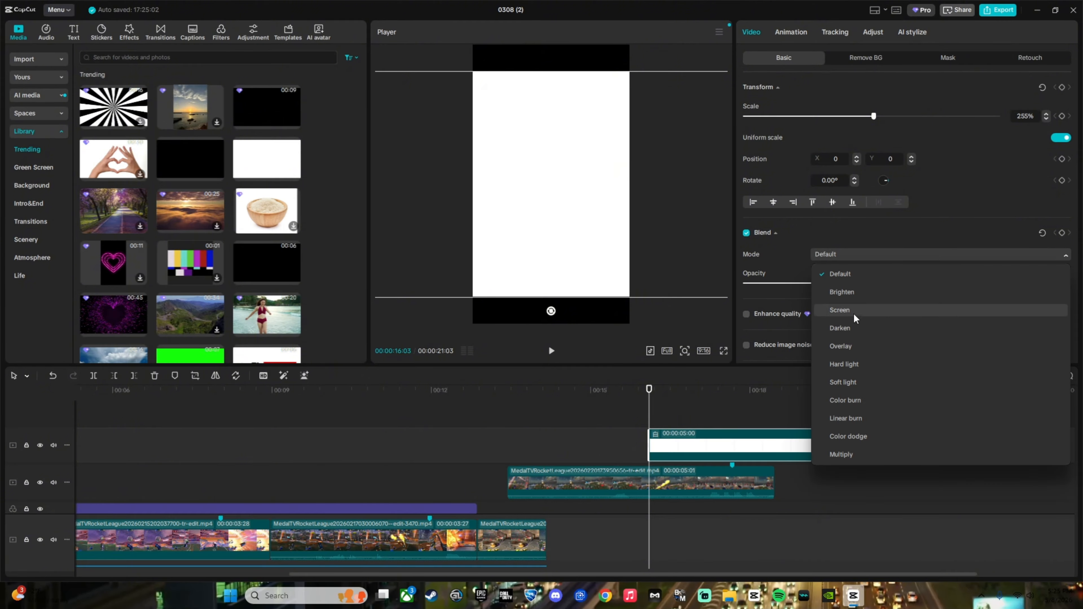
{"action": "left_click", "coordinate": [862, 362]}
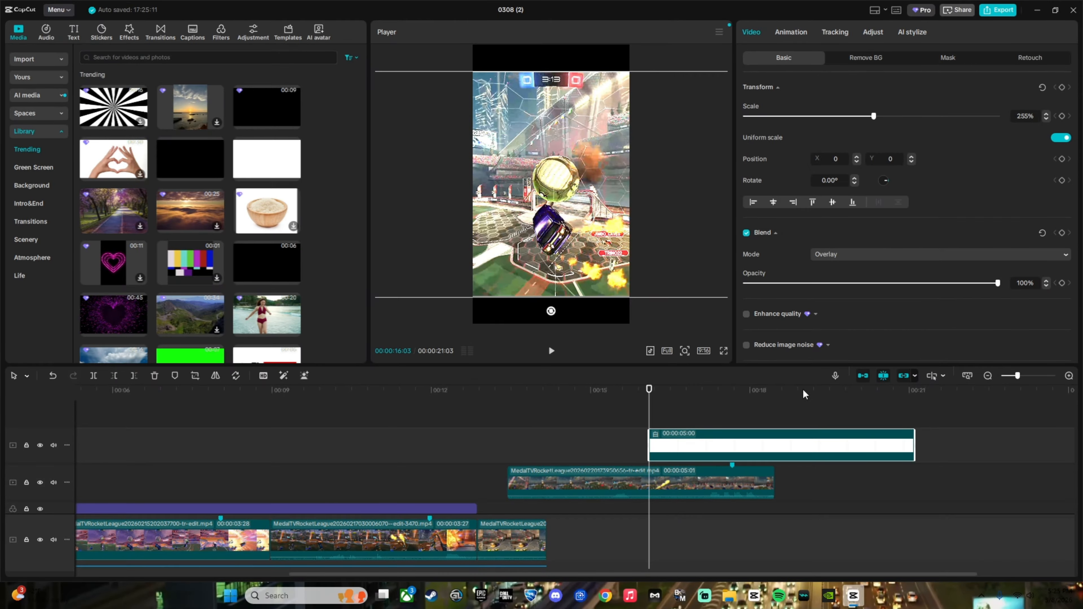
{"action": "left_click_drag", "start_coordinate": [912, 434], "coordinate": [663, 431]}
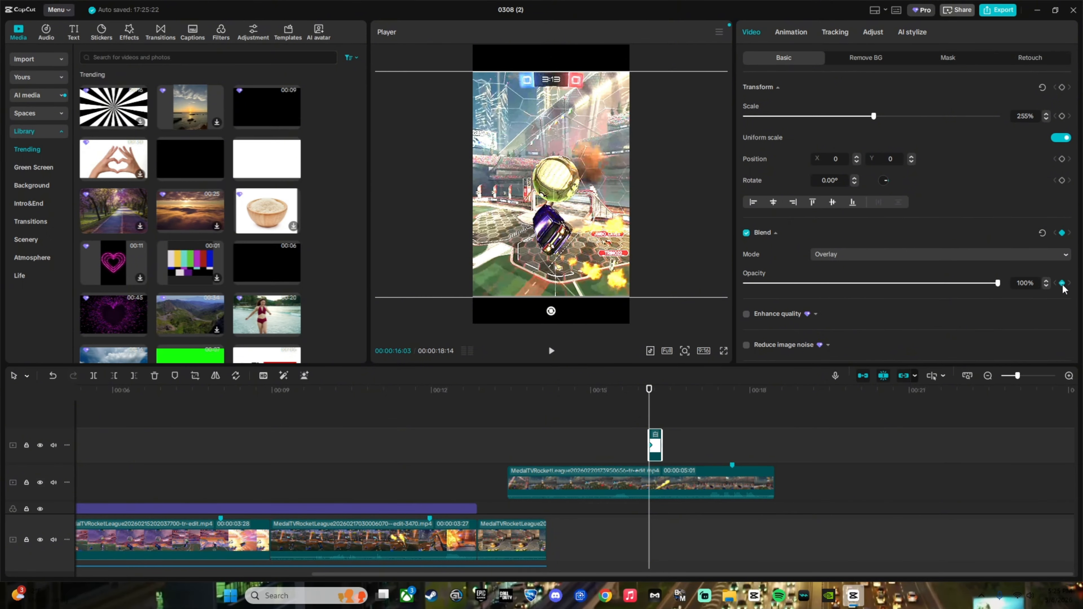
- Keyframe the white clip's opacity from 100% at 00:00:16:03 to 0% at 00:00:16:10 and preview the flash
{"action": "left_click_drag", "start_coordinate": [648, 389], "coordinate": [661, 389]}
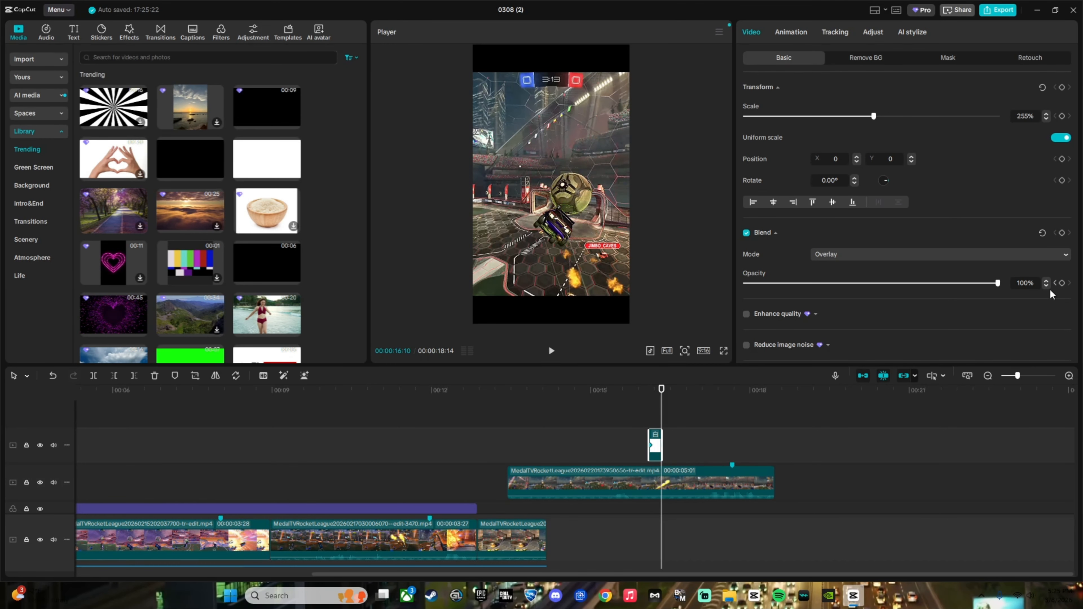
{"action": "left_click_drag", "start_coordinate": [1001, 286], "coordinate": [519, 313]}
{"action": "mouse_move", "coordinate": [662, 389]}
{"action": "left_mouse_down"}
{"action": "mouse_move", "coordinate": [616, 396]}
{"action": "mouse_move", "coordinate": [663, 396]}
{"action": "mouse_move", "coordinate": [648, 396]}
{"action": "left_mouse_up"}
{"action": "key", "text": "space"}
{"action": "key", "text": "space"}
{"action": "key", "text": "space"}
{"action": "left_click", "coordinate": [621, 403]}
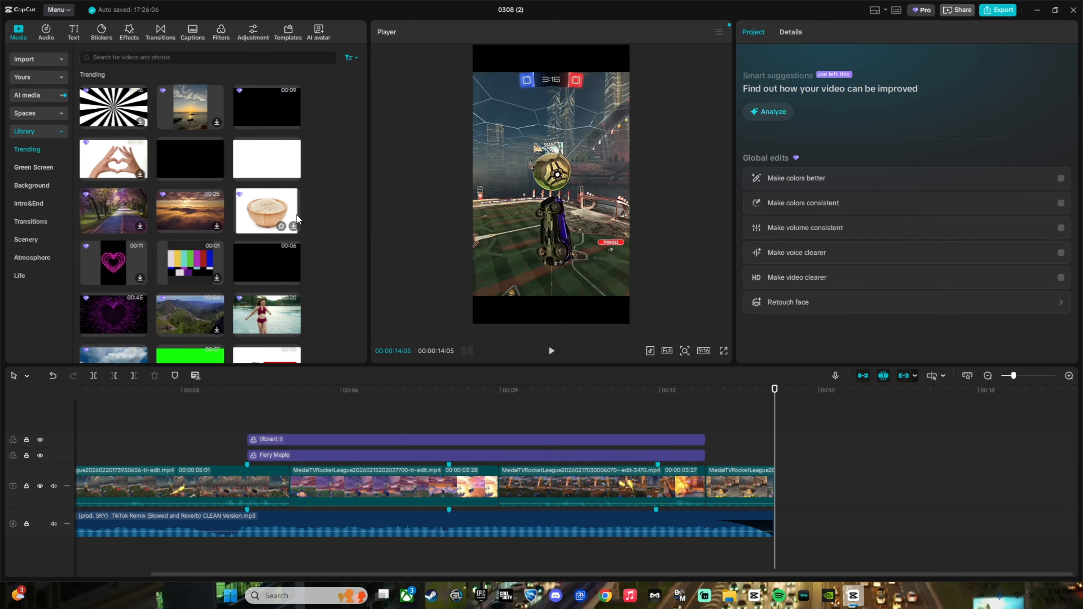
- Add the white stock clip above the filters at the first beat marker and cut off everything after 00:00:04:20
{"action": "left_click_drag", "start_coordinate": [267, 158], "coordinate": [252, 412]}
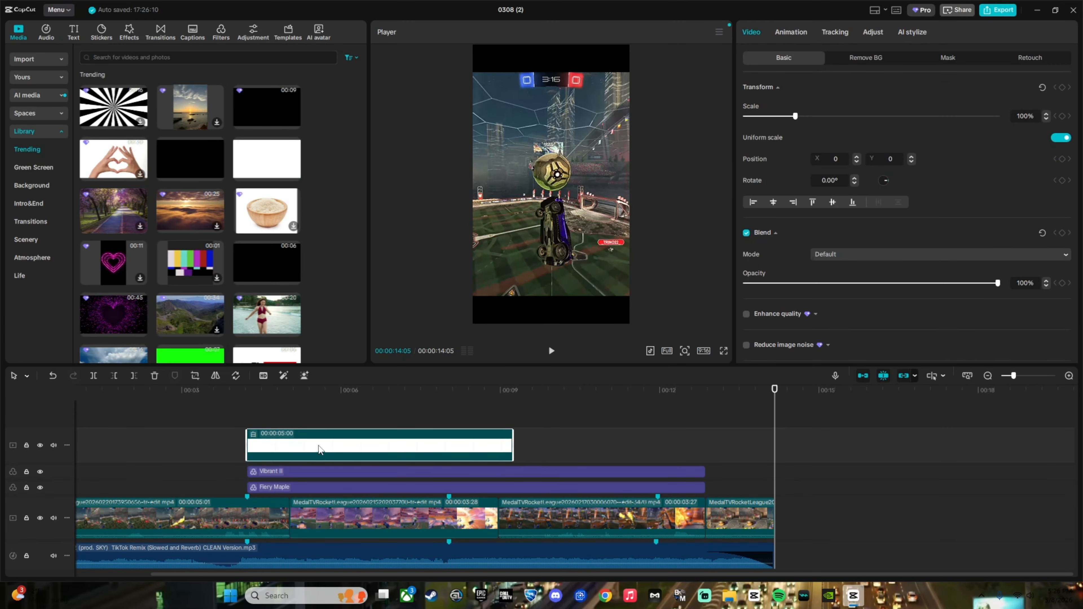
{"action": "left_click", "coordinate": [270, 390]}
{"action": "key", "text": "ctrl+b"}
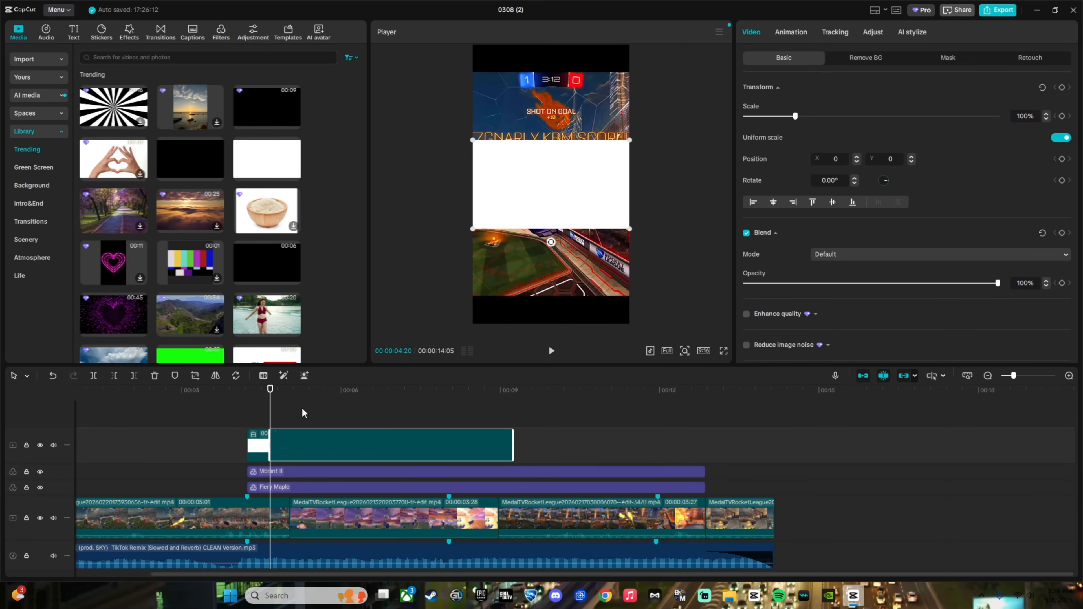
{"action": "key", "text": "Delete"}
{"action": "left_click", "coordinate": [262, 445]}
- Keyframe the white clip's opacity from 100% at 00:00:04:07 to 0% at 00:00:04:11 and trim its end shorter
{"action": "mouse_move", "coordinate": [267, 397]}
{"action": "left_mouse_down"}
{"action": "mouse_move", "coordinate": [238, 396]}
{"action": "mouse_move", "coordinate": [249, 396]}
{"action": "left_mouse_up"}
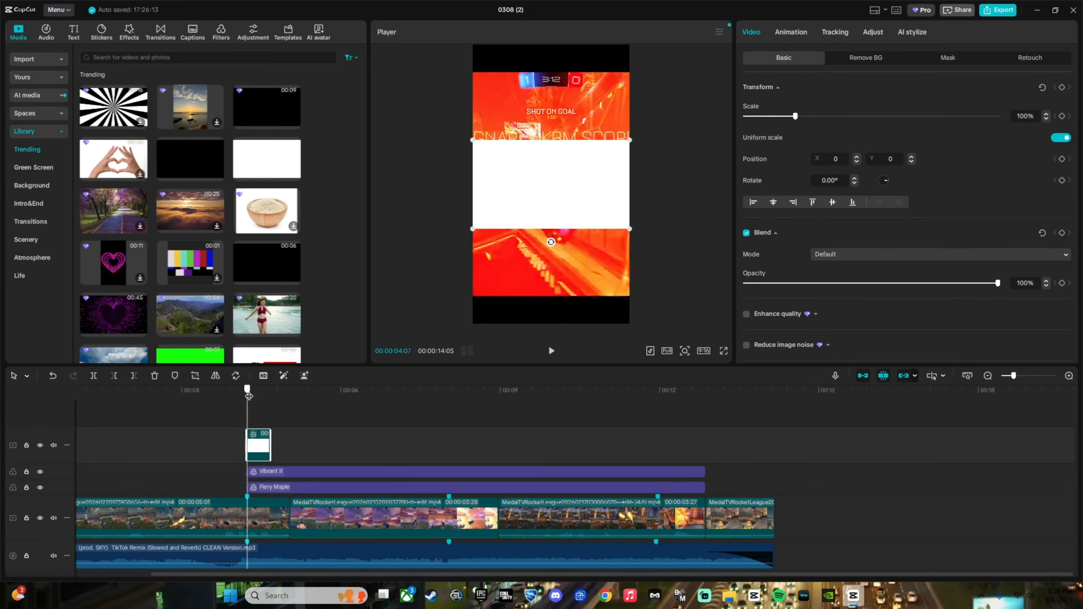
{"action": "scroll", "coordinate": [998, 314], "scroll_direction": "down", "scroll_amount": 1}
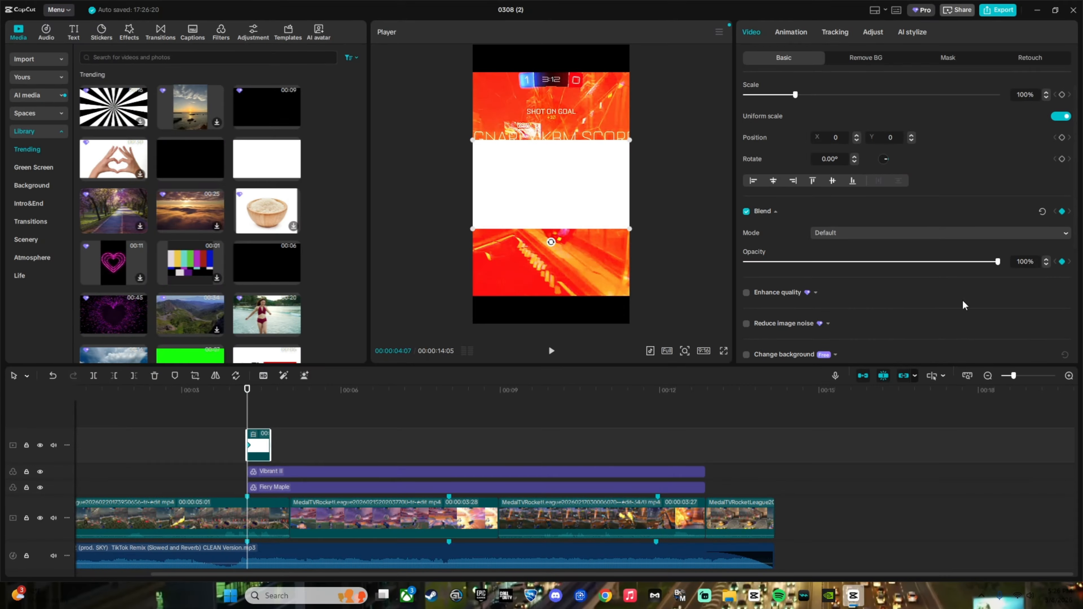
{"action": "left_click_drag", "start_coordinate": [247, 408], "coordinate": [255, 404]}
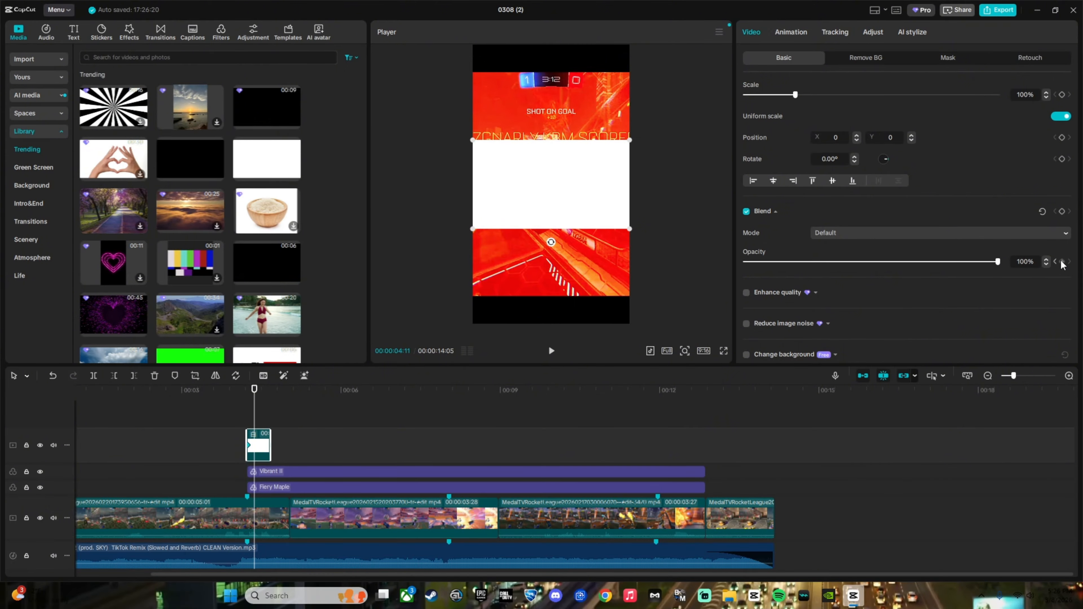
{"action": "left_click_drag", "start_coordinate": [997, 261], "coordinate": [744, 262]}
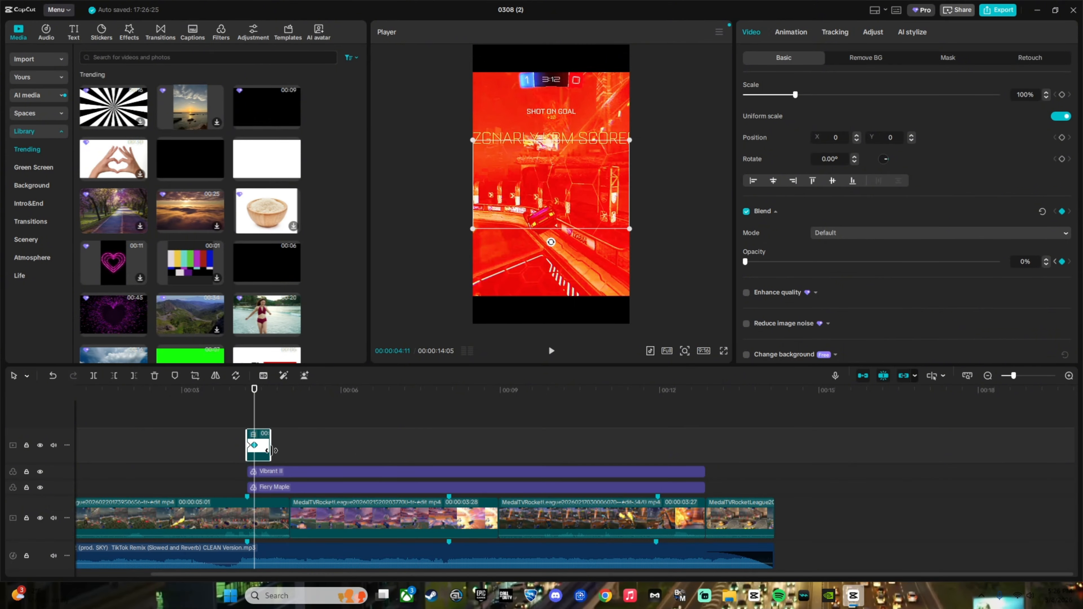
{"action": "left_click_drag", "start_coordinate": [272, 450], "coordinate": [263, 450]}
- Preview the first goal's flash, scale the white clip to 255% and set its blend mode to Overlay
{"action": "left_click_drag", "start_coordinate": [254, 406], "coordinate": [222, 392]}
{"action": "key", "text": "space"}
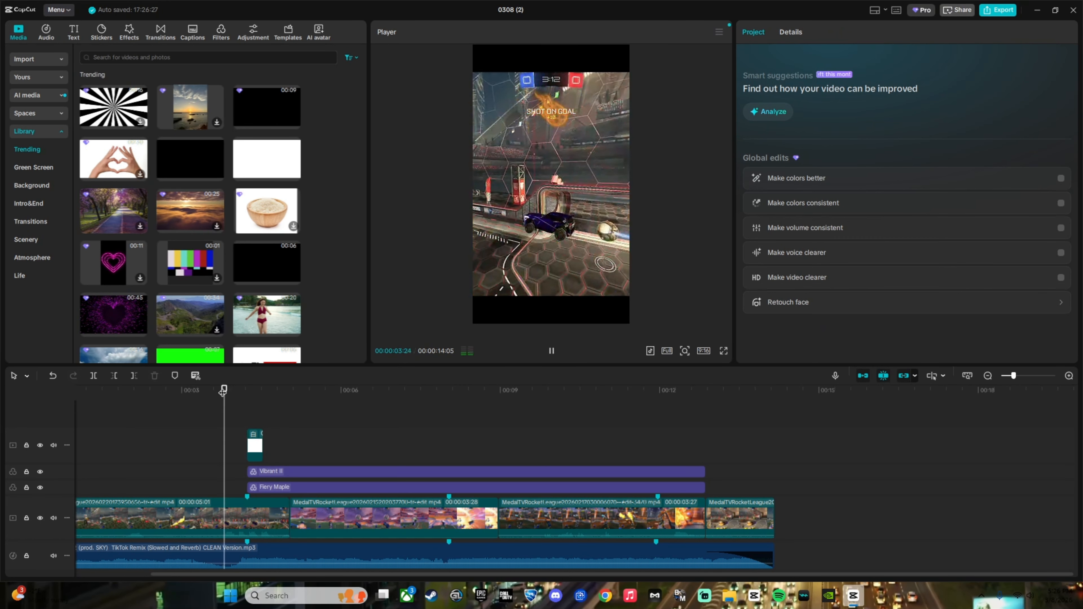
{"action": "key", "text": "space"}
{"action": "left_click", "coordinate": [254, 439]}
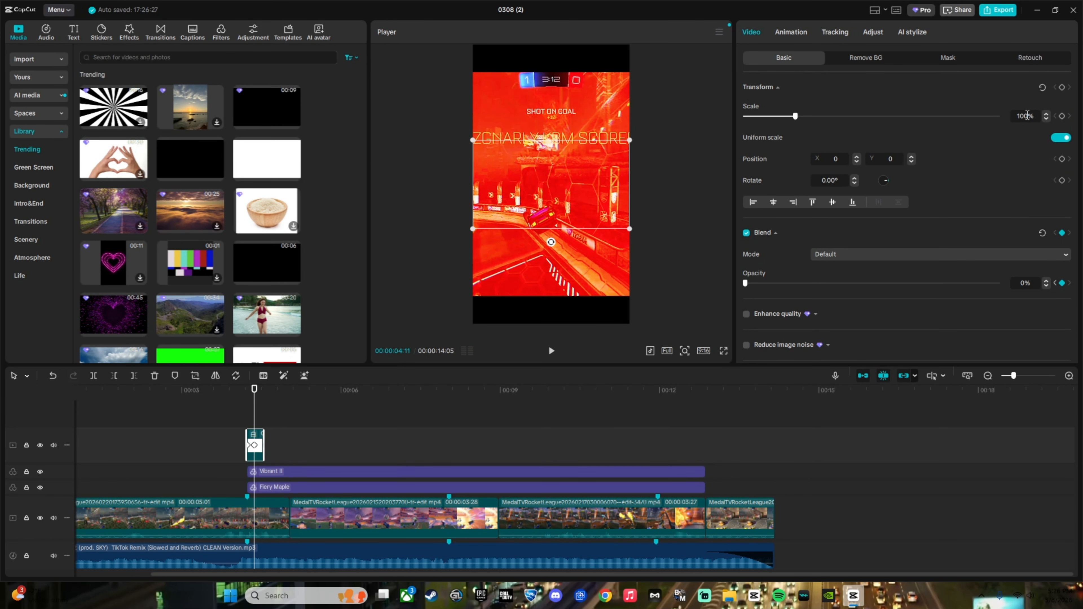
{"action": "type", "text": "255"}
{"action": "left_click", "coordinate": [857, 254]}
{"action": "left_click", "coordinate": [834, 346]}
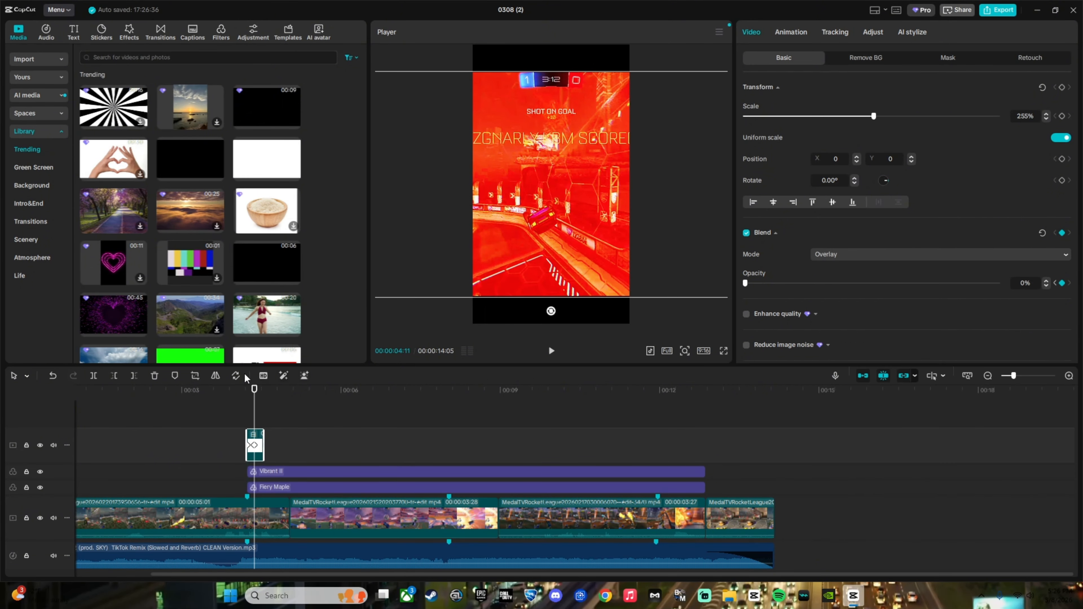
- Play the montage from the flash at the first beat marker up to the second goal
{"action": "left_click", "coordinate": [246, 401]}
{"action": "key", "text": "space"}
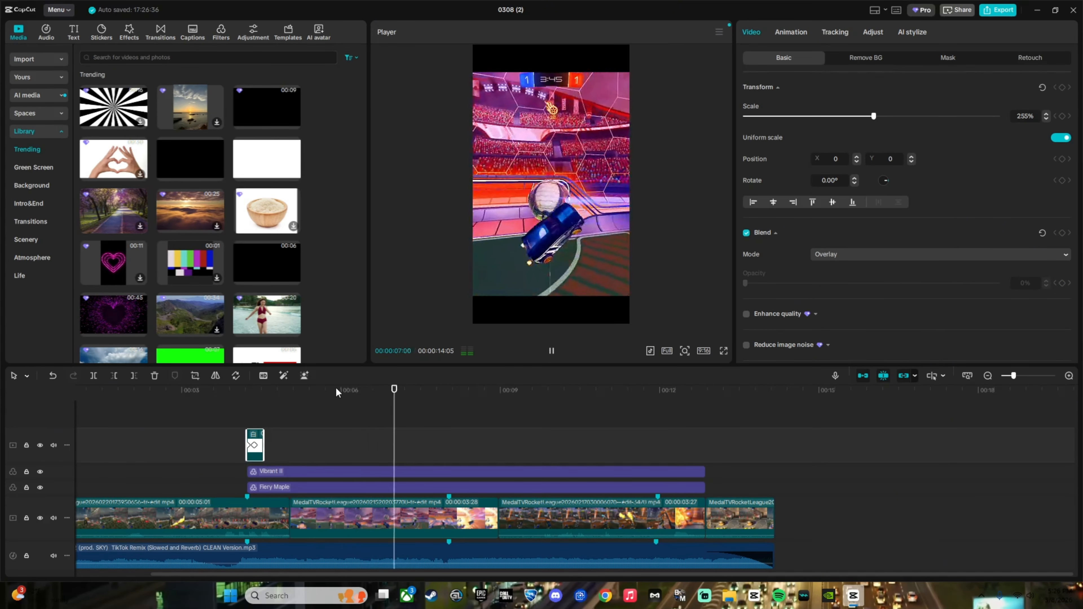
{"action": "key", "text": "space"}
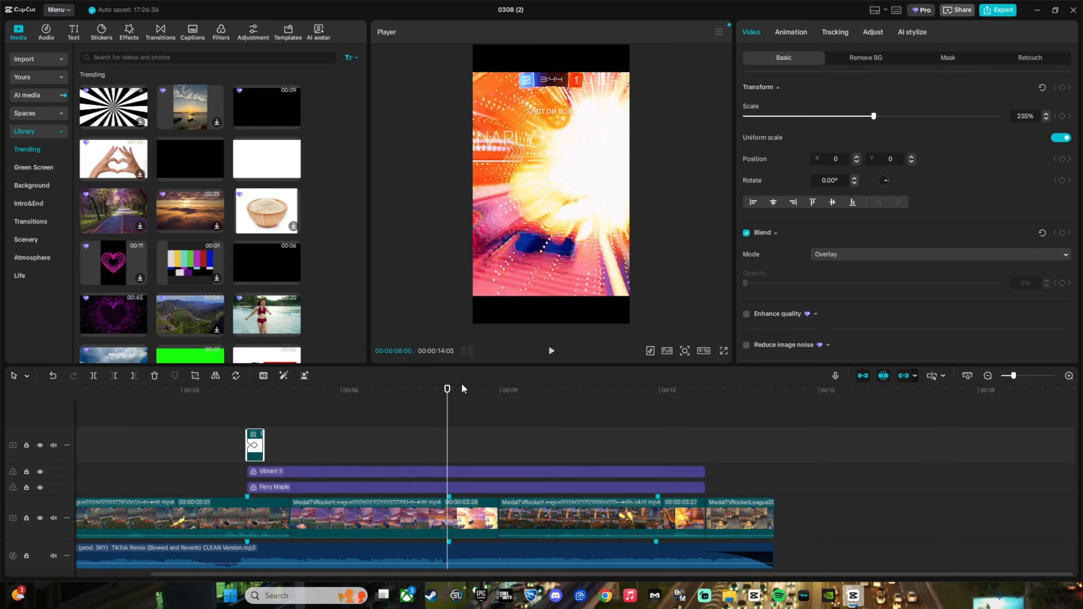
- Place a copy of the white flash clip at the second beat marker, at 00:00:08:01, and preview it
{"action": "key", "text": "Left"}
{"action": "left_click", "coordinate": [447, 390]}
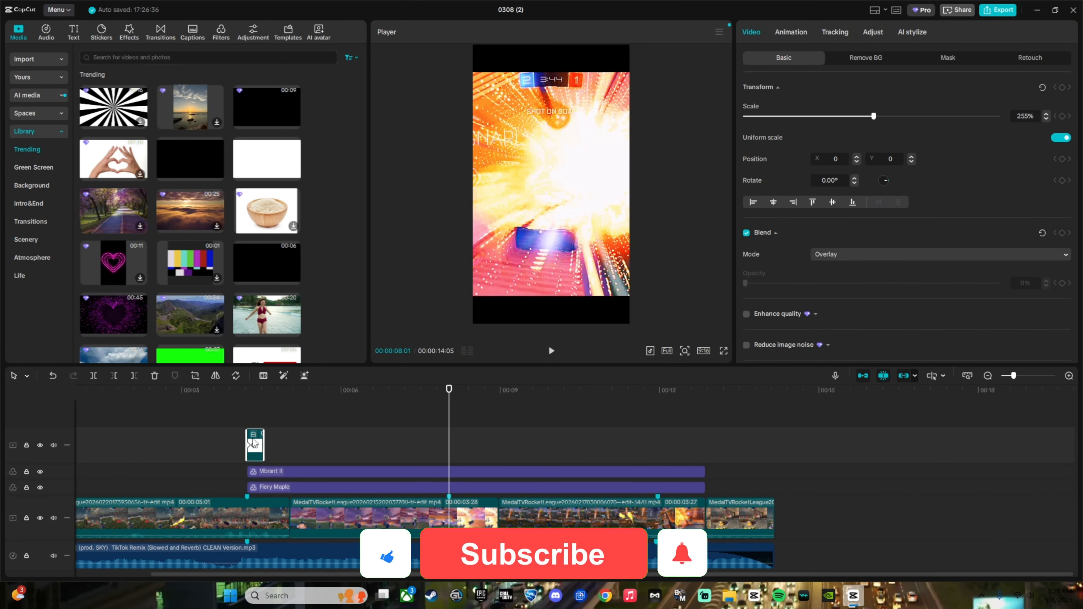
{"action": "left_click_drag", "start_coordinate": [255, 440], "coordinate": [458, 442]}
{"action": "left_click", "coordinate": [431, 405]}
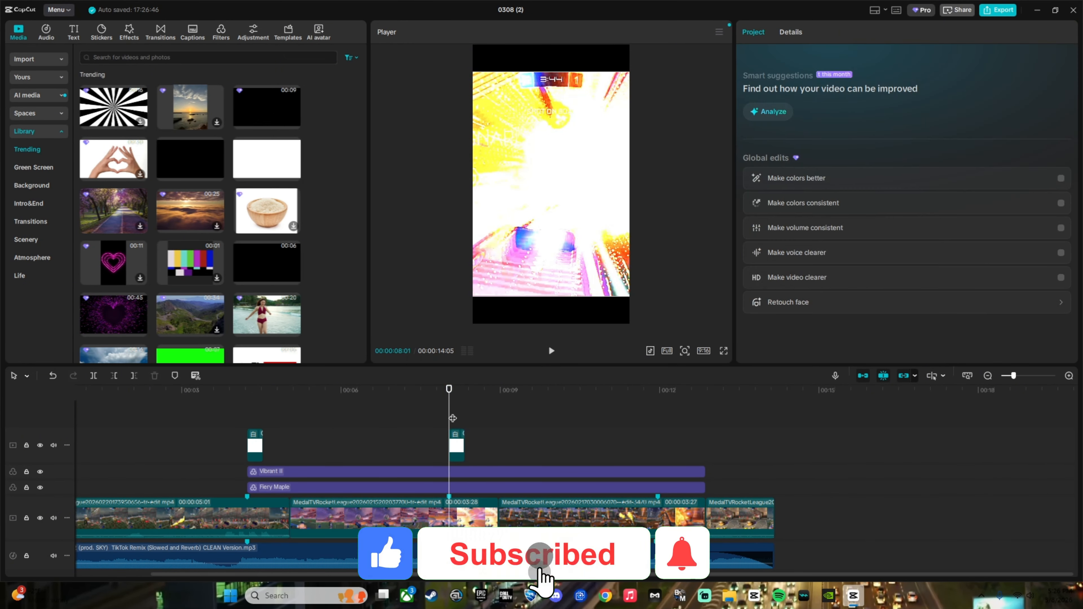
{"action": "key", "text": "space"}
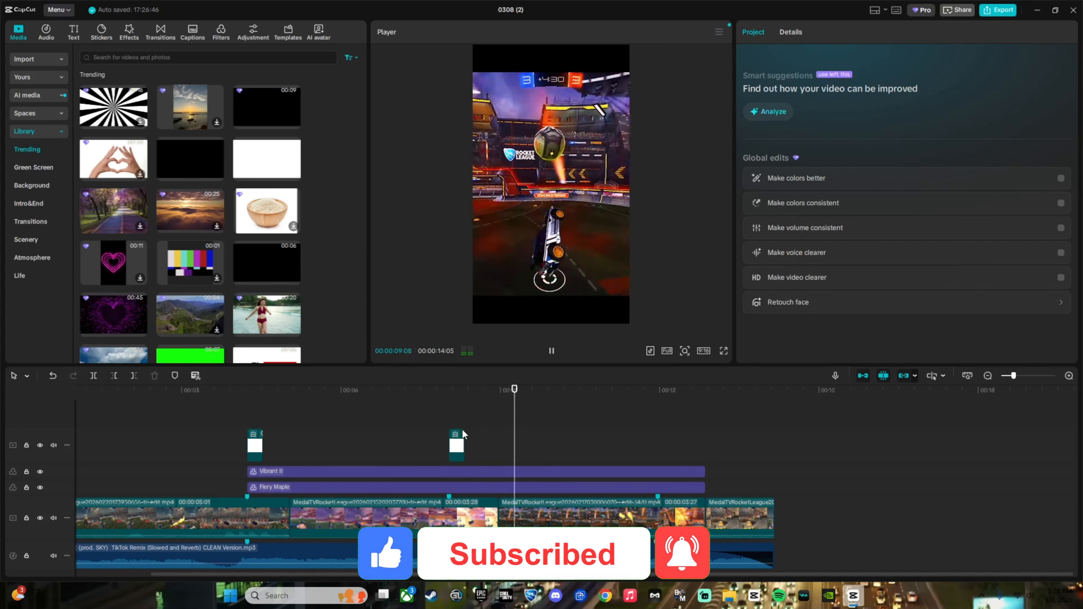
- Stop playback and place a copy of the white flash clip at 00:00:10:29, between the second and third beat markers
{"action": "key", "text": "space"}
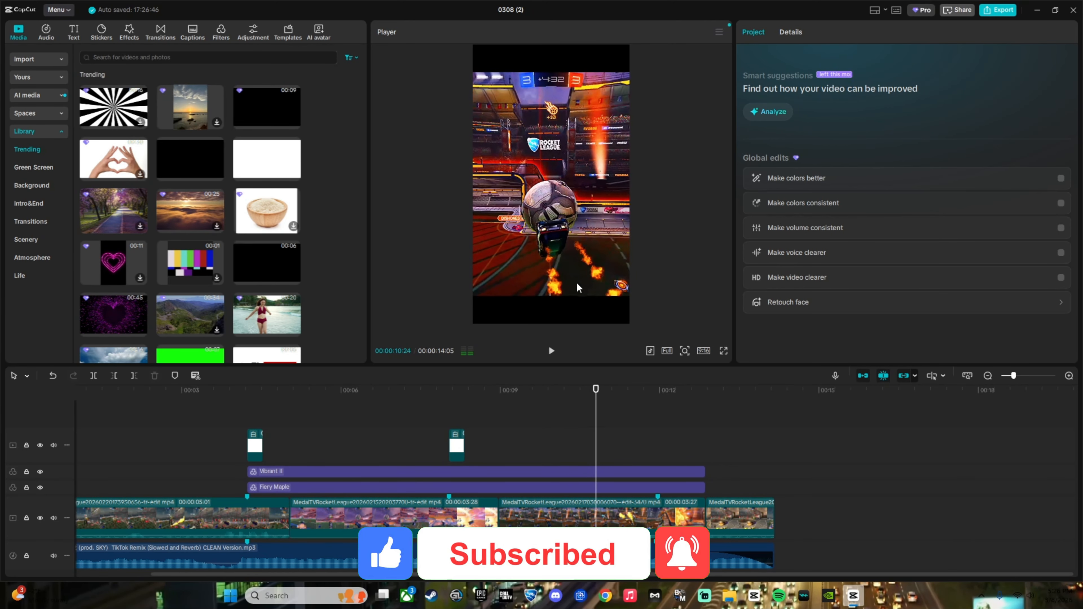
{"action": "key", "text": "Right"}
{"action": "key", "text": "Right"}
{"action": "key", "text": "Right"}
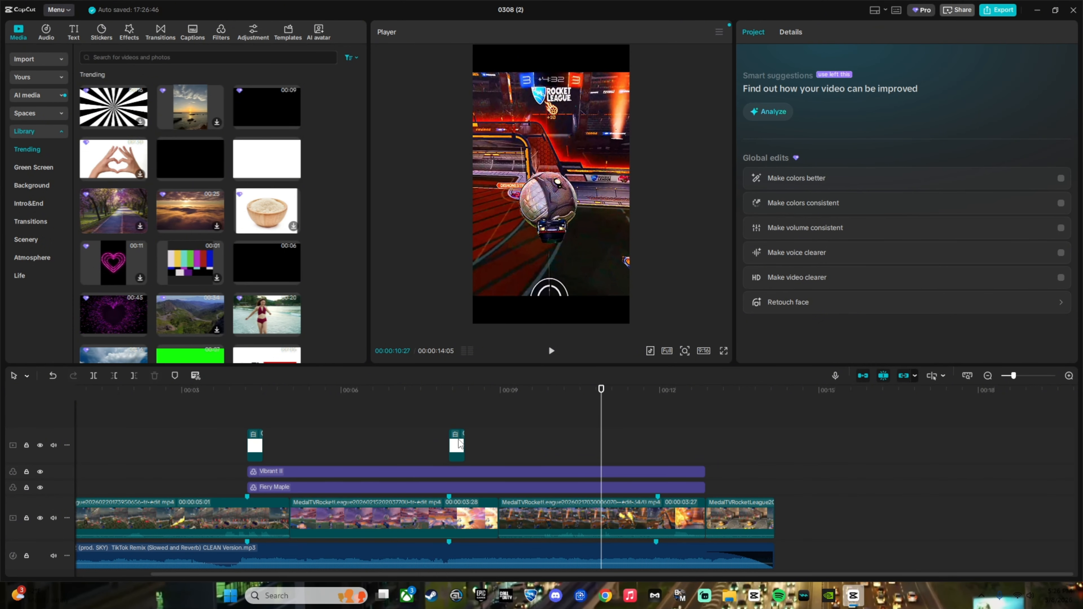
{"action": "key", "text": "Right"}
{"action": "key", "text": "Right"}
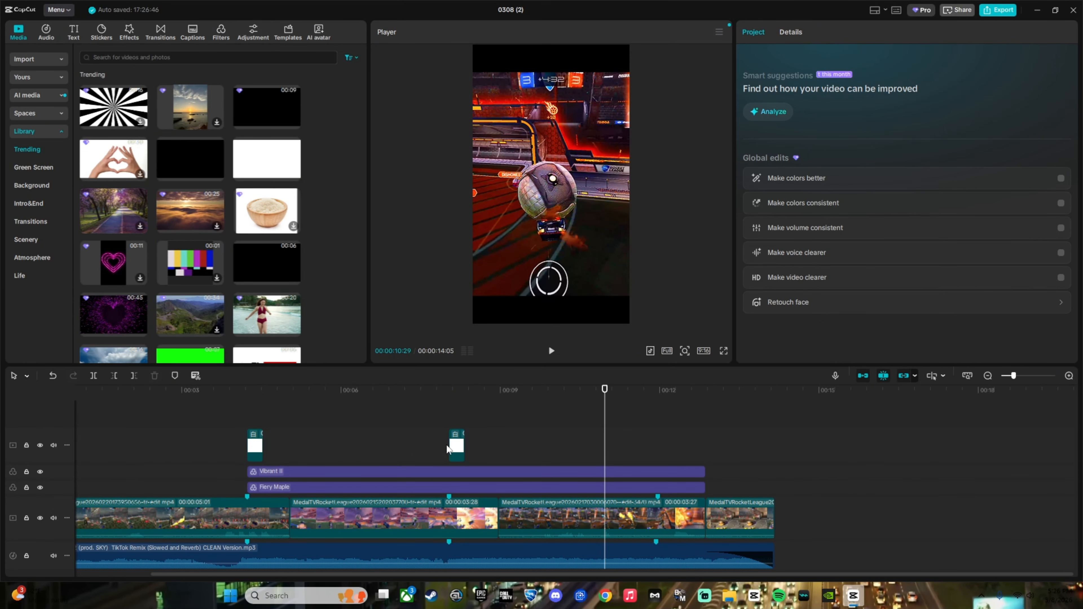
{"action": "left_click_drag", "start_coordinate": [455, 441], "coordinate": [609, 444]}
- Preview the flash at 00:00:10:29 and lengthen it, moving its fade-out opacity keyframe further right
{"action": "left_click_drag", "start_coordinate": [602, 399], "coordinate": [581, 399]}
{"action": "key", "text": "space"}
{"action": "key", "text": "space"}
{"action": "left_click", "coordinate": [581, 399]}
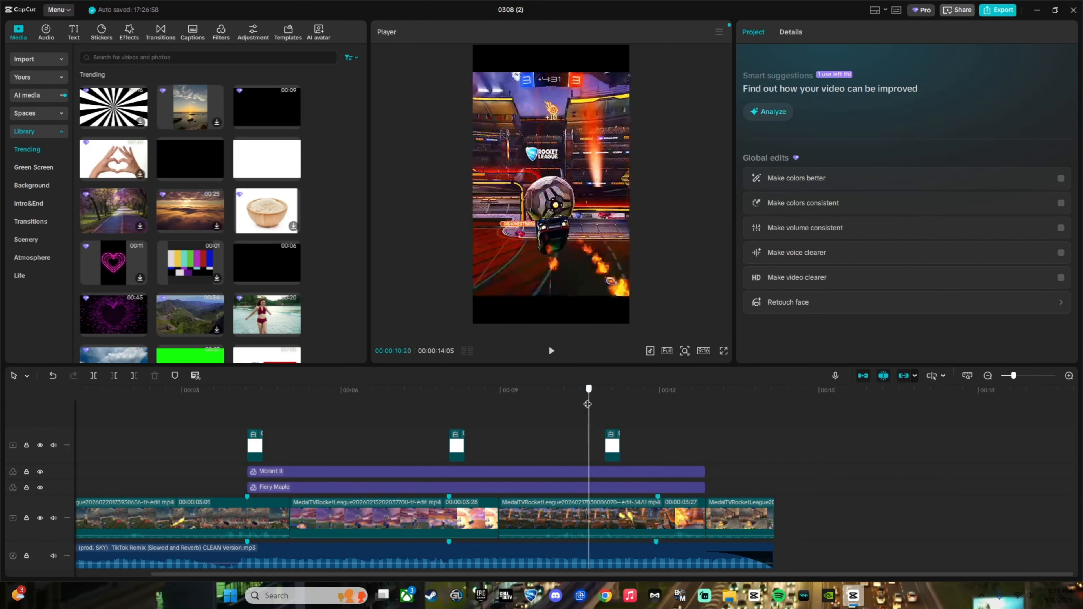
{"action": "key", "text": "space"}
{"action": "key", "text": "space"}
{"action": "left_click", "coordinate": [613, 444]}
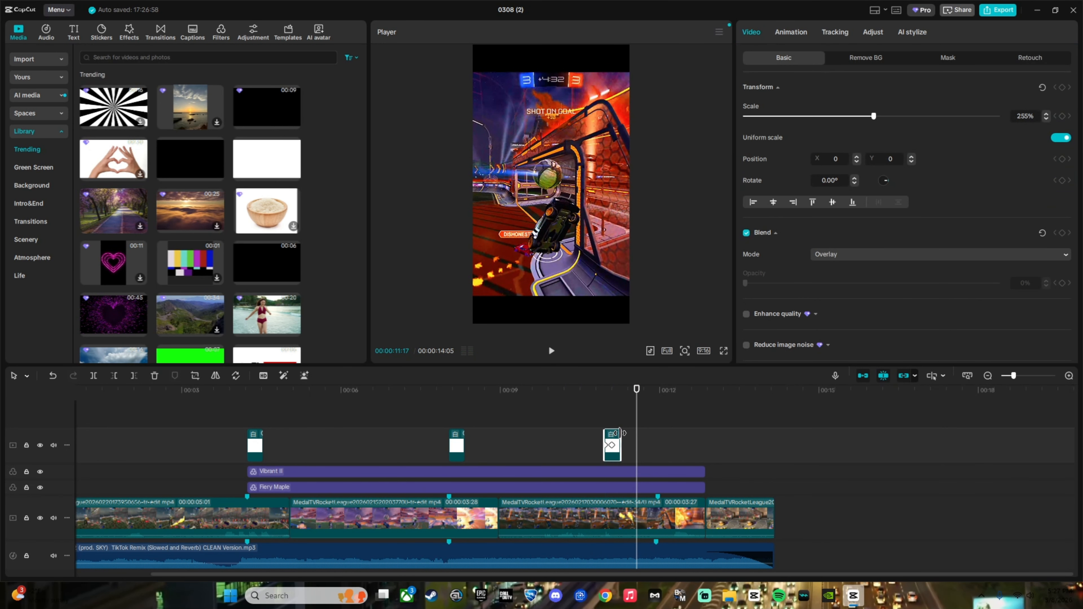
{"action": "left_click_drag", "start_coordinate": [611, 446], "coordinate": [618, 447]}
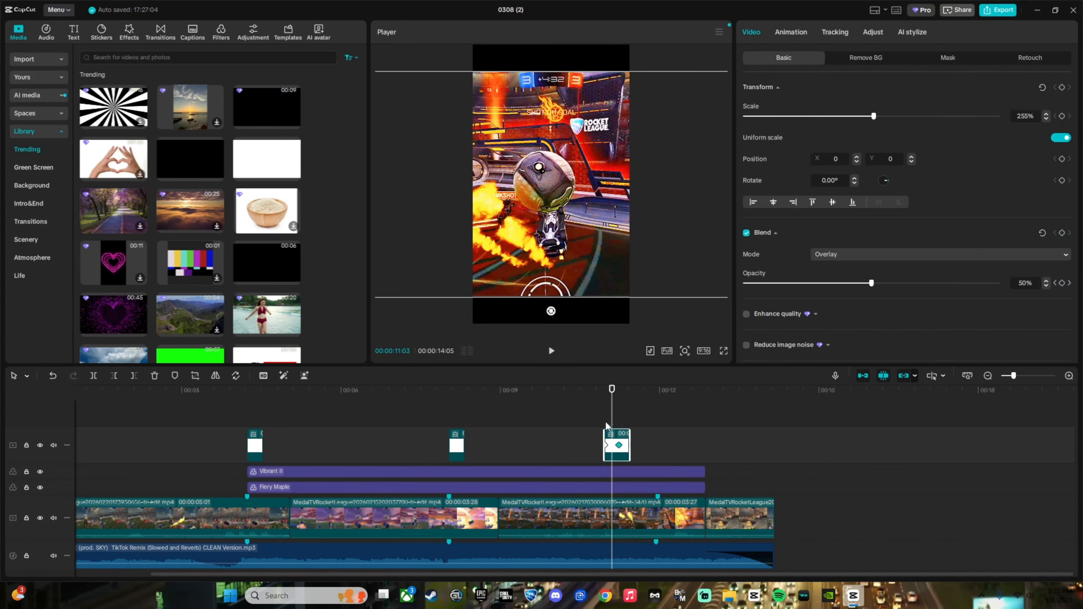
- Replay the lengthened flash at 00:00:10:29, extend its fade a little further and preview it again
{"action": "left_click_drag", "start_coordinate": [586, 398], "coordinate": [578, 397]}
{"action": "key", "text": "space"}
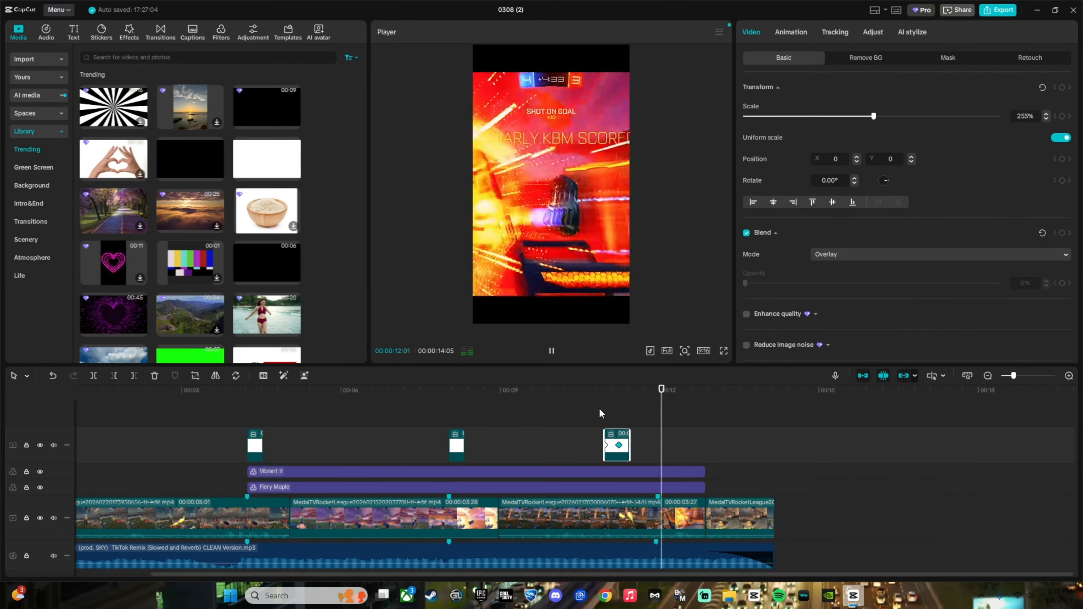
{"action": "key", "text": "space"}
{"action": "mouse_move", "coordinate": [629, 450]}
{"action": "left_mouse_down"}
{"action": "mouse_move", "coordinate": [639, 450]}
{"action": "mouse_move", "coordinate": [625, 446]}
{"action": "left_mouse_up"}
{"action": "left_click", "coordinate": [583, 400]}
{"action": "key", "text": "space"}
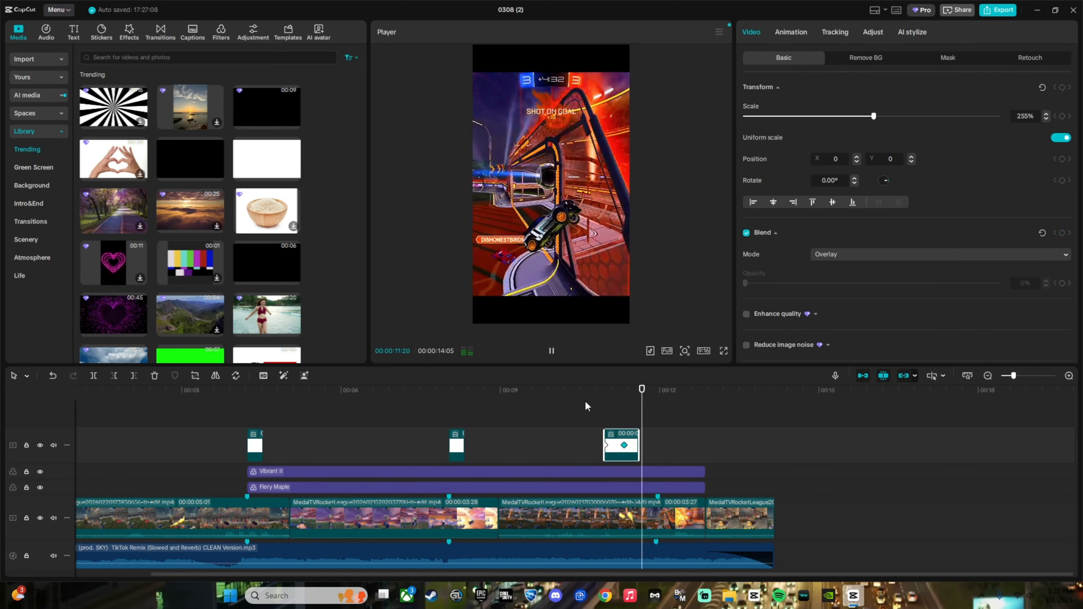
{"action": "key", "text": "space"}
- Place a copy of the lengthened white flash at the third beat marker, at 00:00:11:29
{"action": "mouse_move", "coordinate": [669, 393]}
{"action": "left_mouse_down"}
{"action": "mouse_move", "coordinate": [649, 402]}
{"action": "mouse_move", "coordinate": [661, 405]}
{"action": "left_mouse_up"}
{"action": "left_click", "coordinate": [654, 402]}
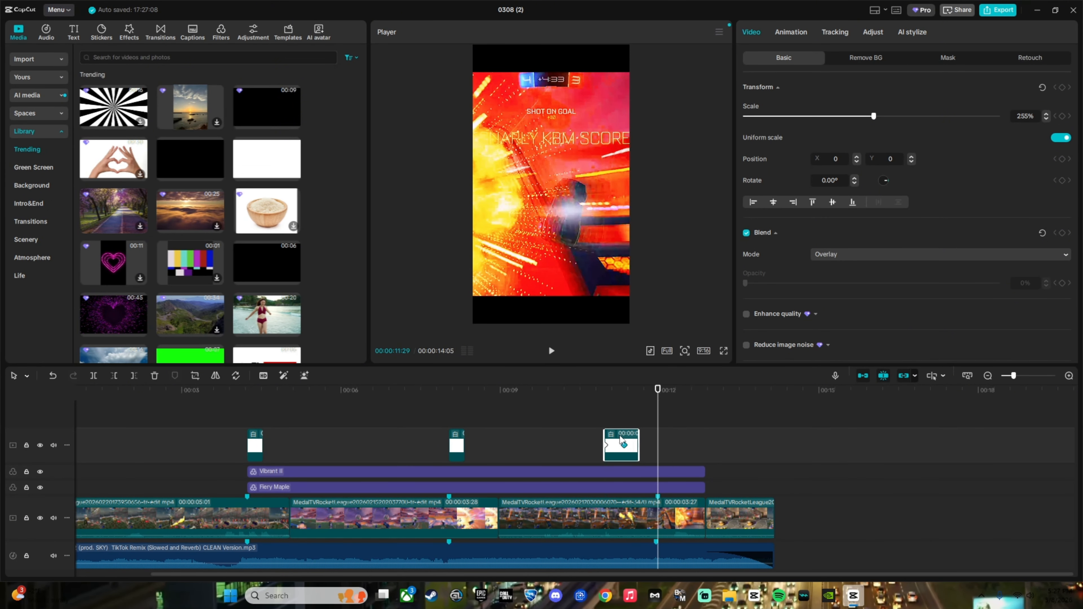
{"action": "left_click_drag", "start_coordinate": [620, 439], "coordinate": [668, 448]}
{"action": "left_click", "coordinate": [674, 447]}
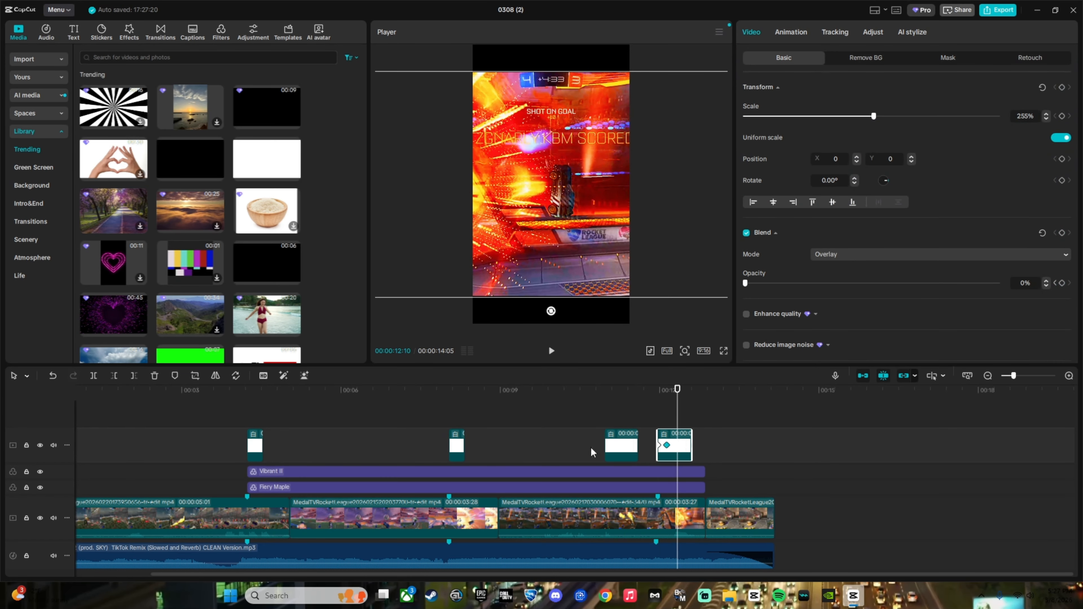
- Replace the short flashes at the first and second beat markers with copies of the lengthened flash
{"action": "left_click", "coordinate": [459, 438]}
{"action": "key", "text": "Delete"}
{"action": "left_click", "coordinate": [244, 440]}
{"action": "left_click", "coordinate": [259, 443]}
{"action": "key", "text": "Delete"}
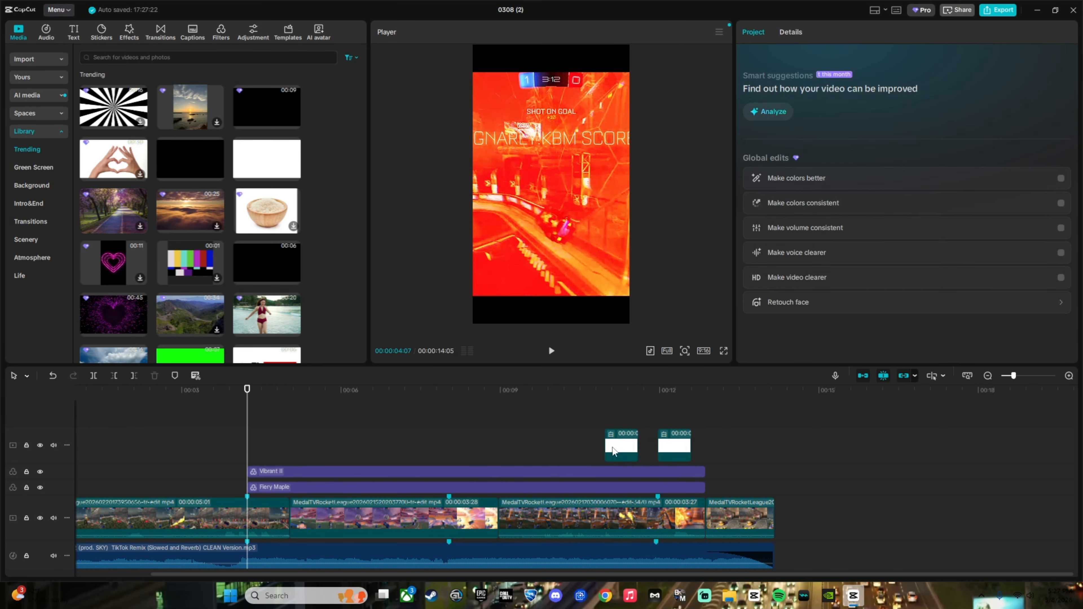
{"action": "left_click", "coordinate": [679, 447]}
{"action": "left_click_drag", "start_coordinate": [678, 446], "coordinate": [272, 444]}
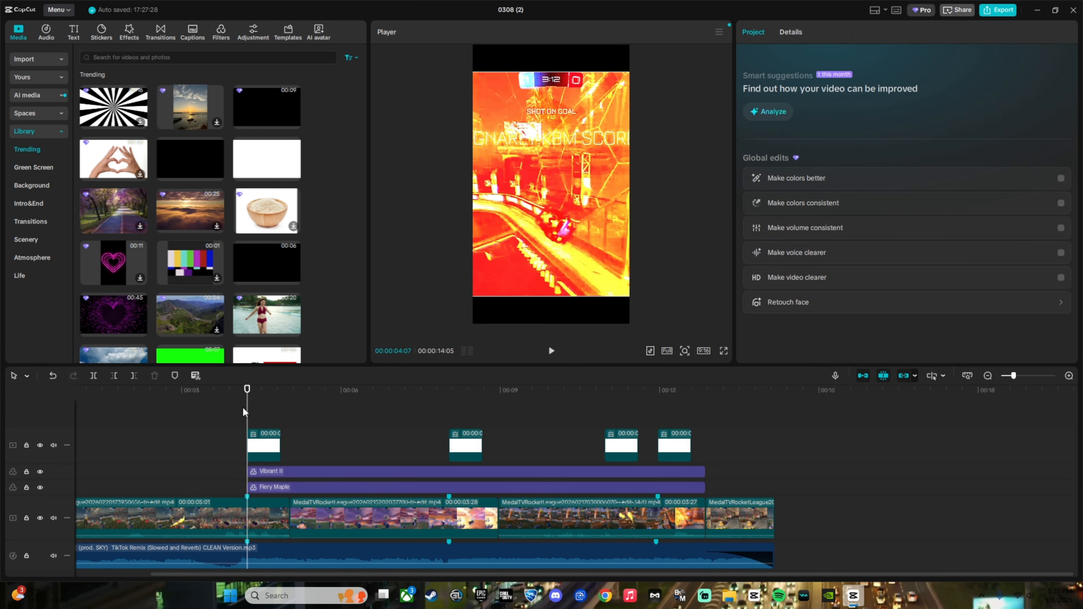
- Play the montage from just before the first flash to the end to check all four flashes
{"action": "left_click", "coordinate": [216, 397]}
{"action": "key", "text": "space"}
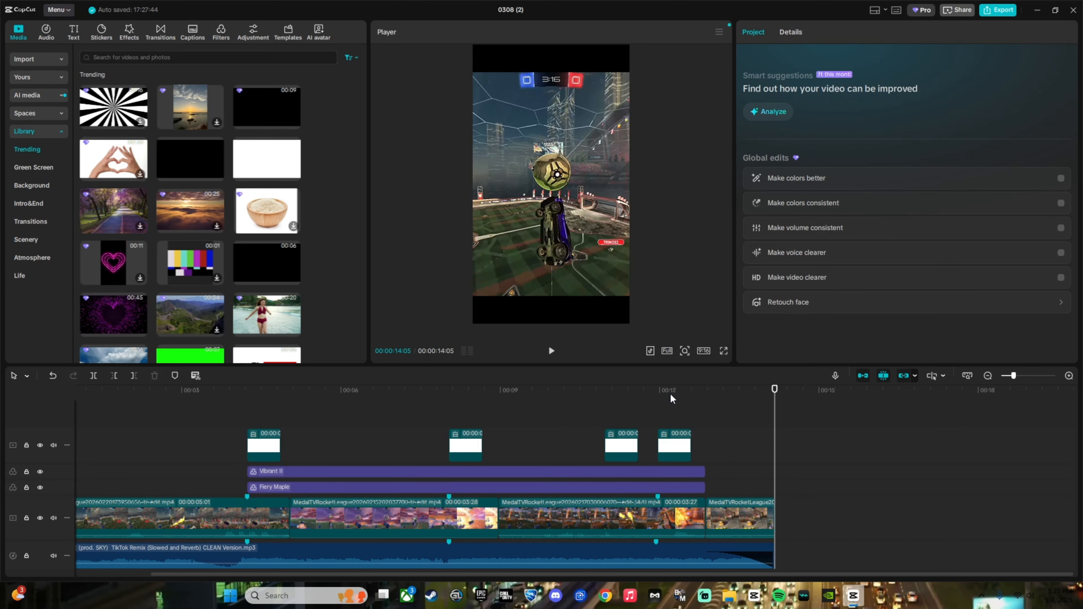
{"action": "left_click_drag", "start_coordinate": [670, 394], "coordinate": [450, 436]}
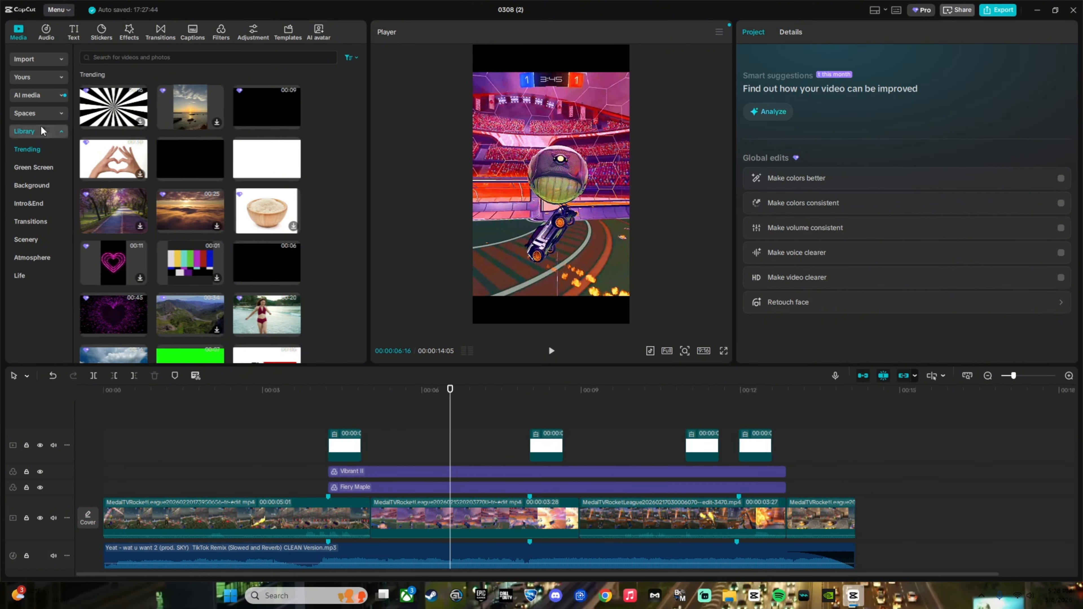
- Add a default text clip at the start of the timeline and change its wording to "POV: your super good"
{"action": "left_click", "coordinate": [23, 61]}
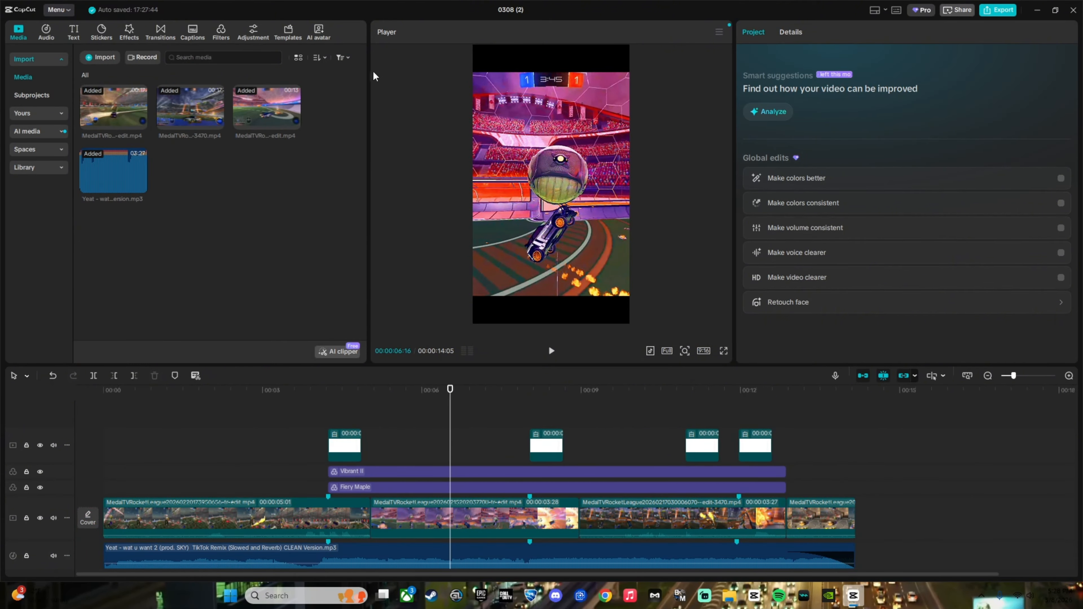
{"action": "left_click", "coordinate": [138, 33]}
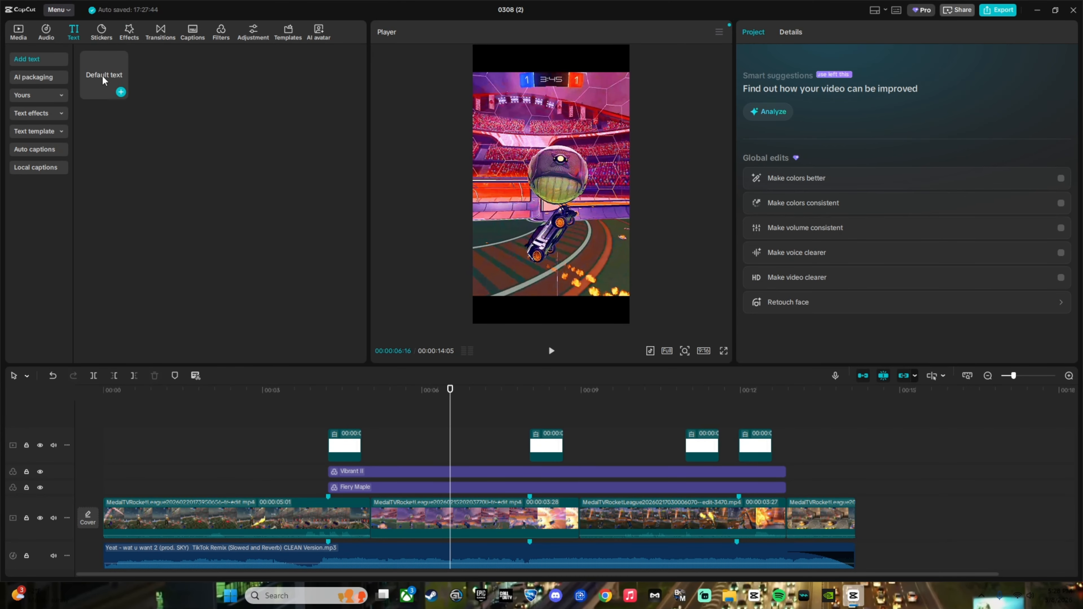
{"action": "left_click_drag", "start_coordinate": [103, 76], "coordinate": [110, 418]}
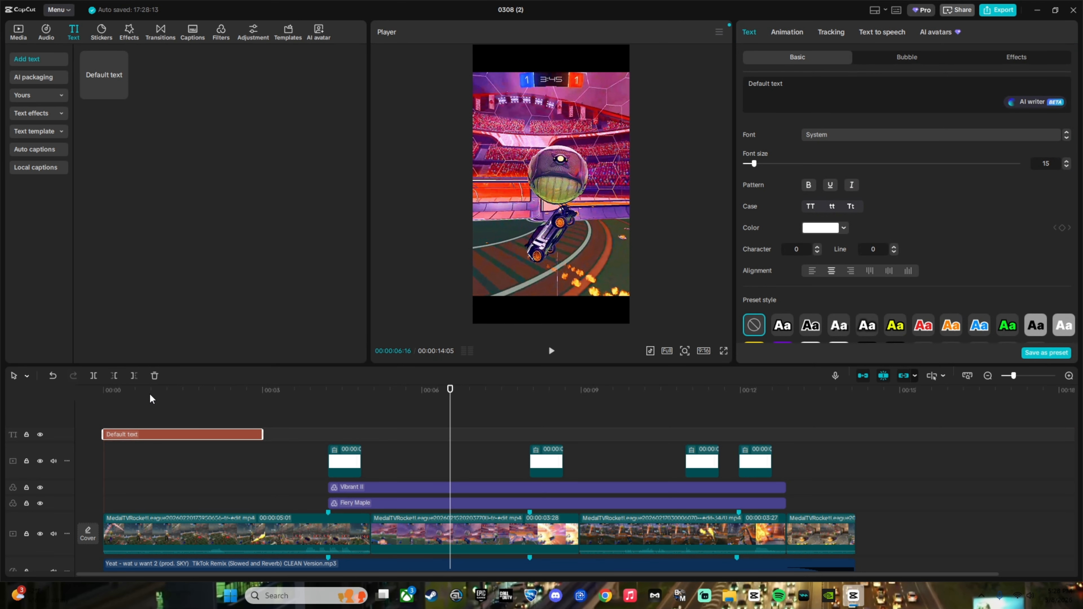
{"action": "left_click", "coordinate": [94, 390]}
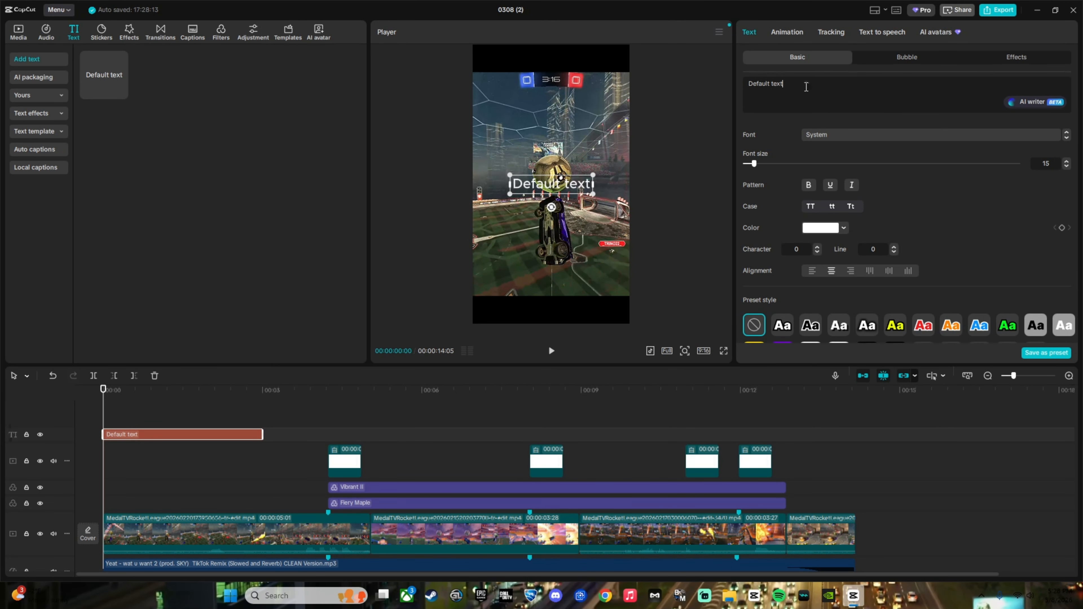
{"action": "key", "text": "ctrl+a"}
{"action": "type", "text": "POV"}
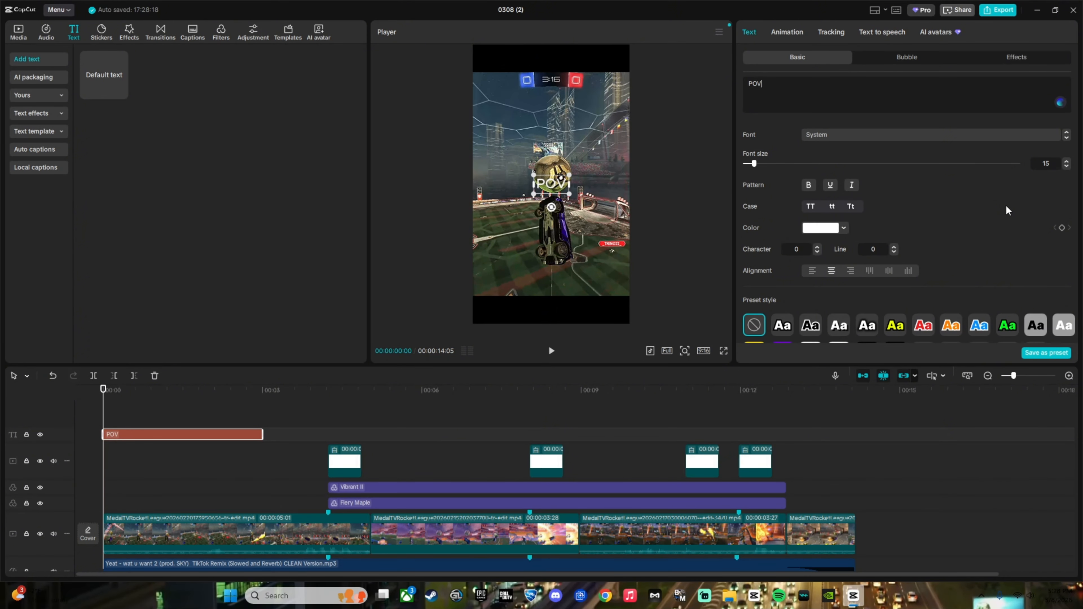
{"action": "type", "text": ": you"}
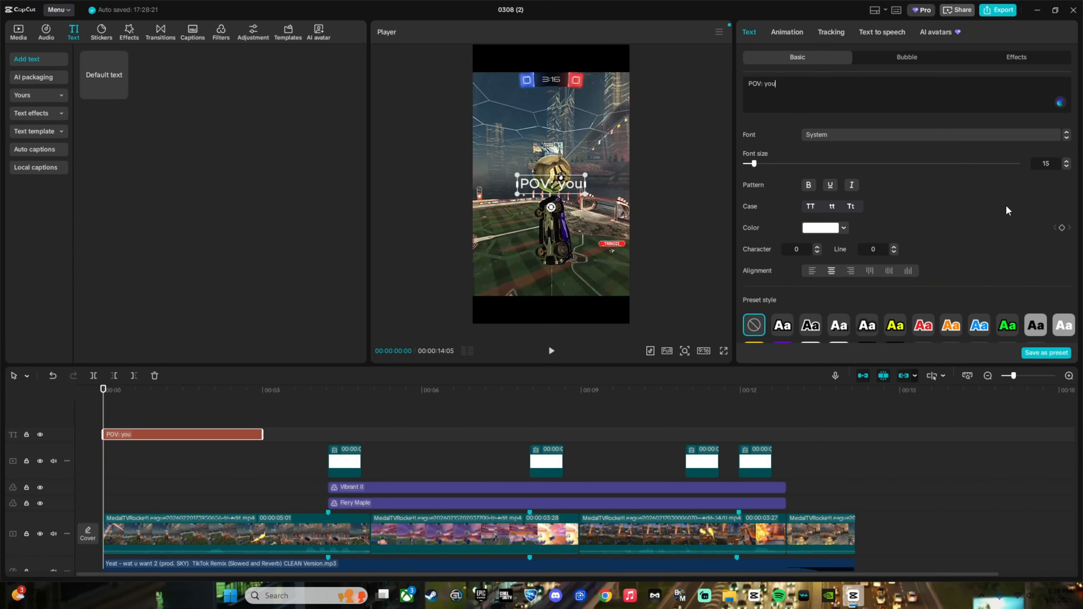
{"action": "type", "text": "r super good"}
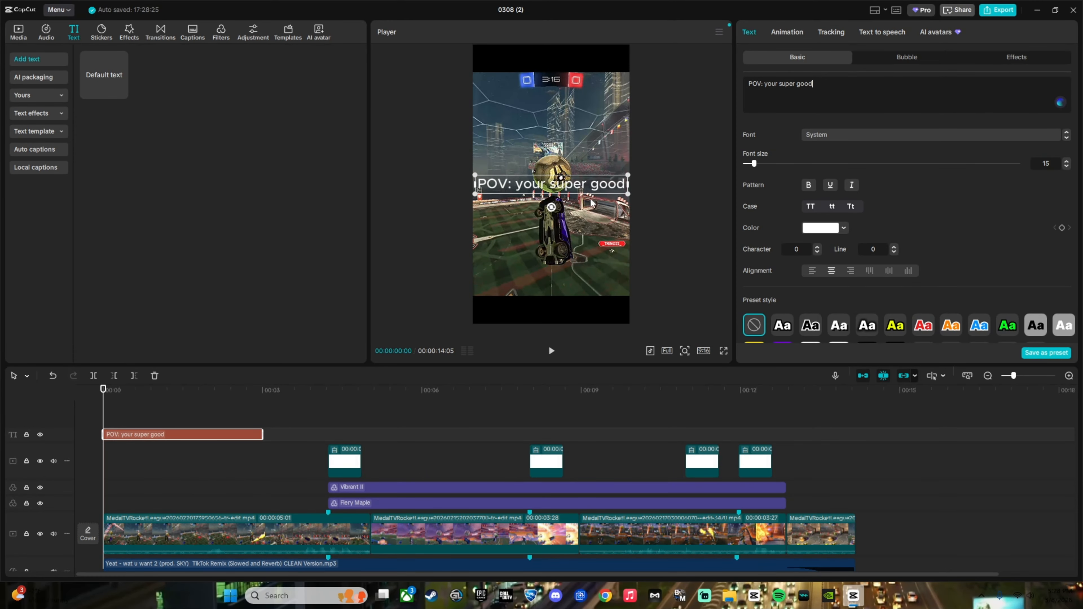
- Move the title to the upper part of the frame, centred, and shrink it slightly at 00:00:01:07
{"action": "left_click", "coordinate": [214, 411]}
{"action": "left_click", "coordinate": [169, 413]}
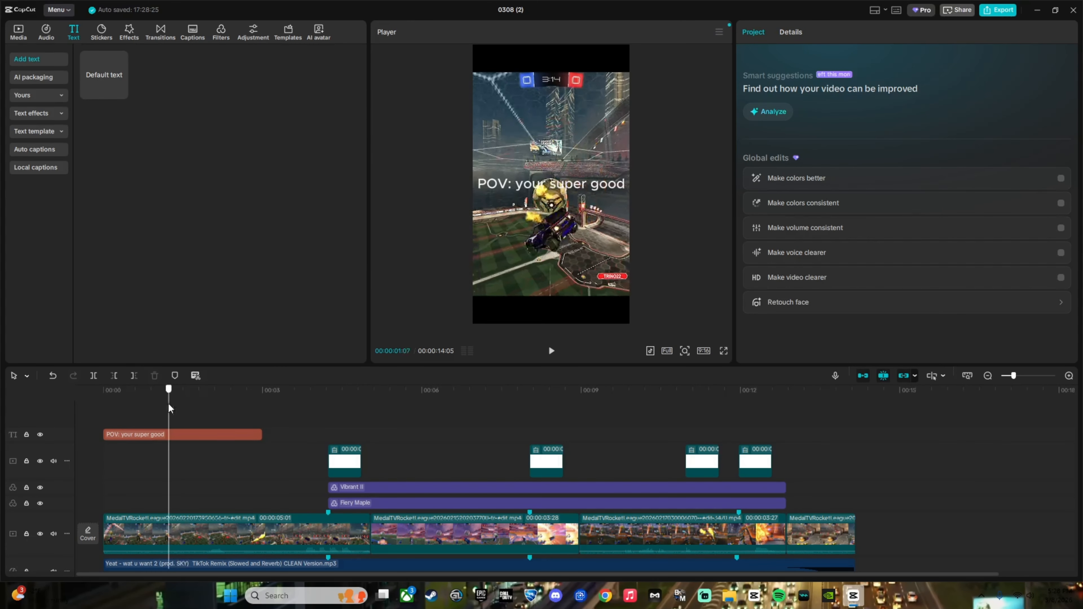
{"action": "left_click", "coordinate": [554, 186]}
{"action": "left_click_drag", "start_coordinate": [604, 187], "coordinate": [604, 125]}
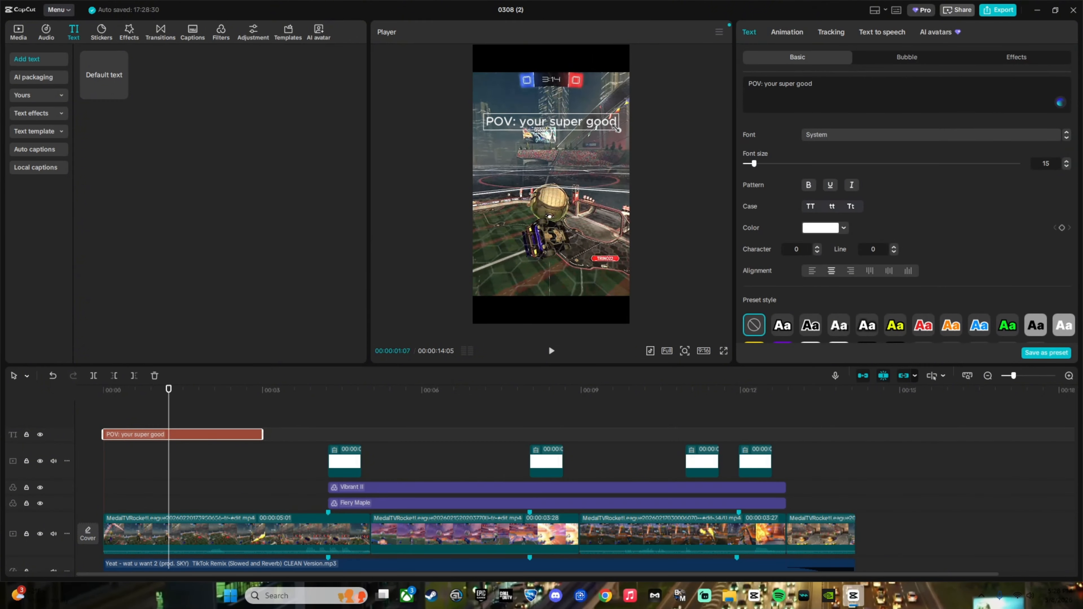
{"action": "left_click", "coordinate": [552, 141]}
{"action": "left_click", "coordinate": [558, 124]}
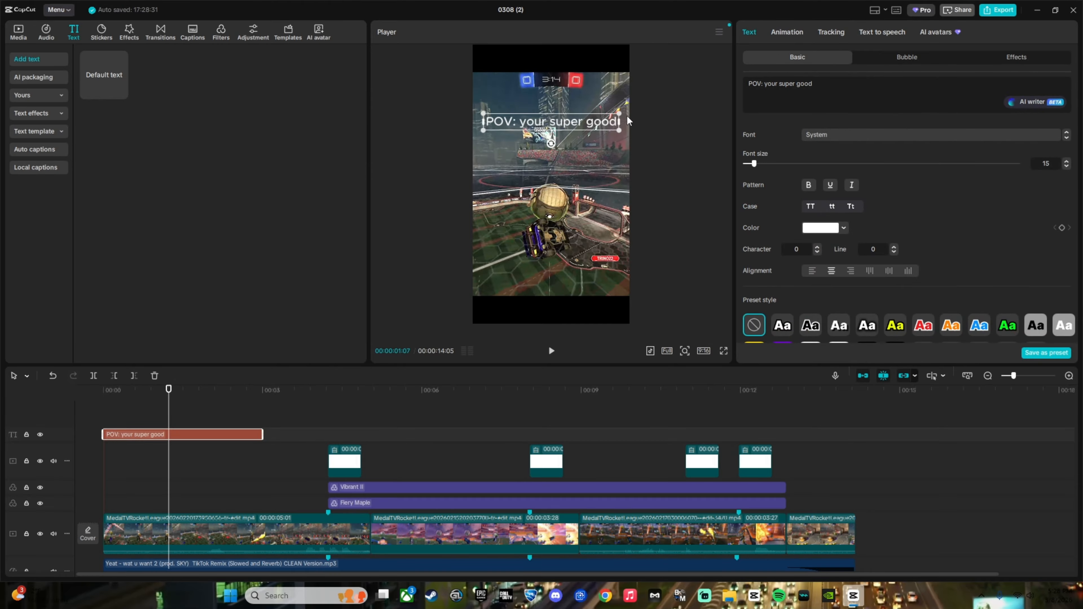
{"action": "left_click_drag", "start_coordinate": [619, 130], "coordinate": [615, 129]}
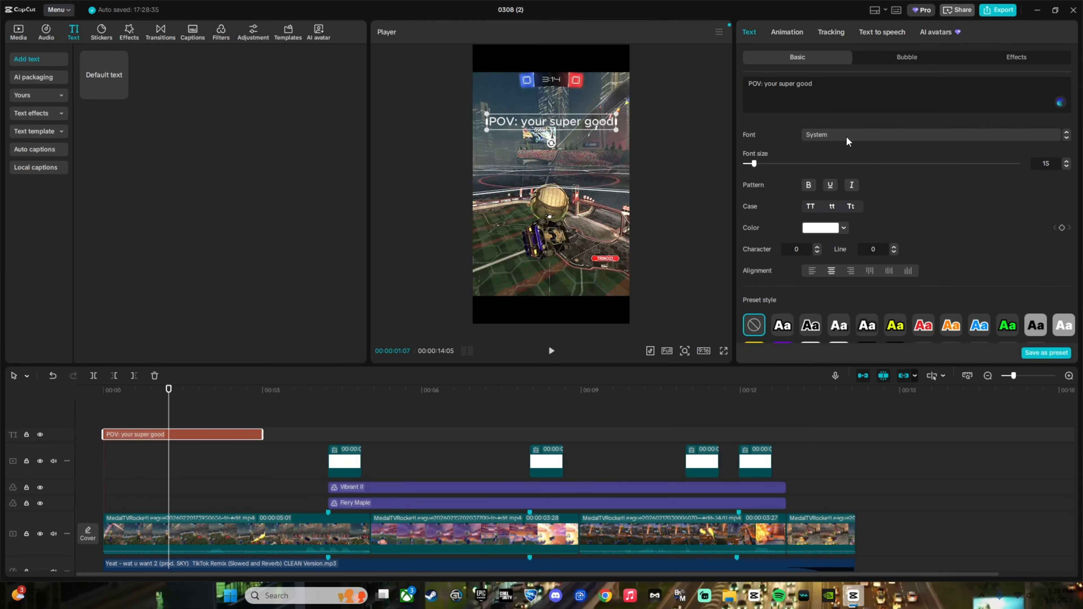
- Set the title's font to DMSans-It, apply the white preset style with black outline and scale it to 113%
{"action": "left_click", "coordinate": [869, 134]}
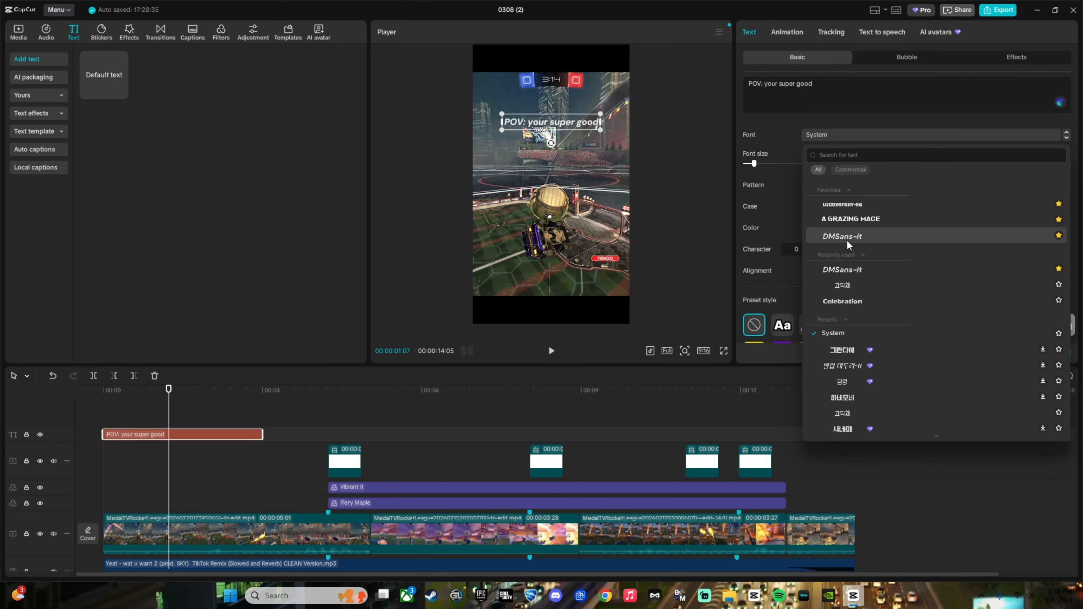
{"action": "left_click", "coordinate": [851, 237]}
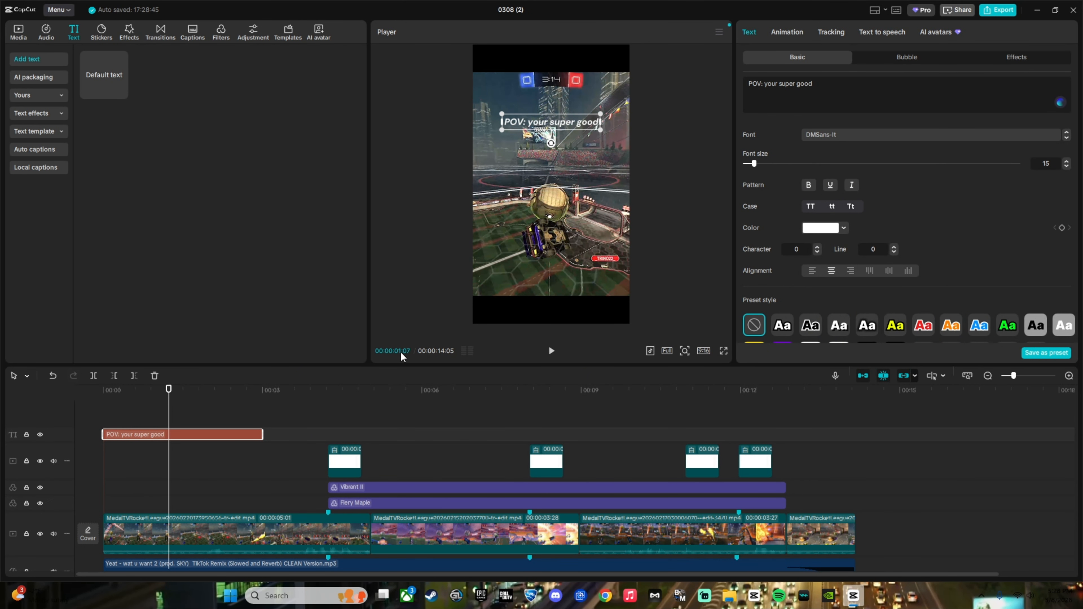
{"action": "scroll", "coordinate": [786, 160], "scroll_direction": "down", "scroll_amount": 3}
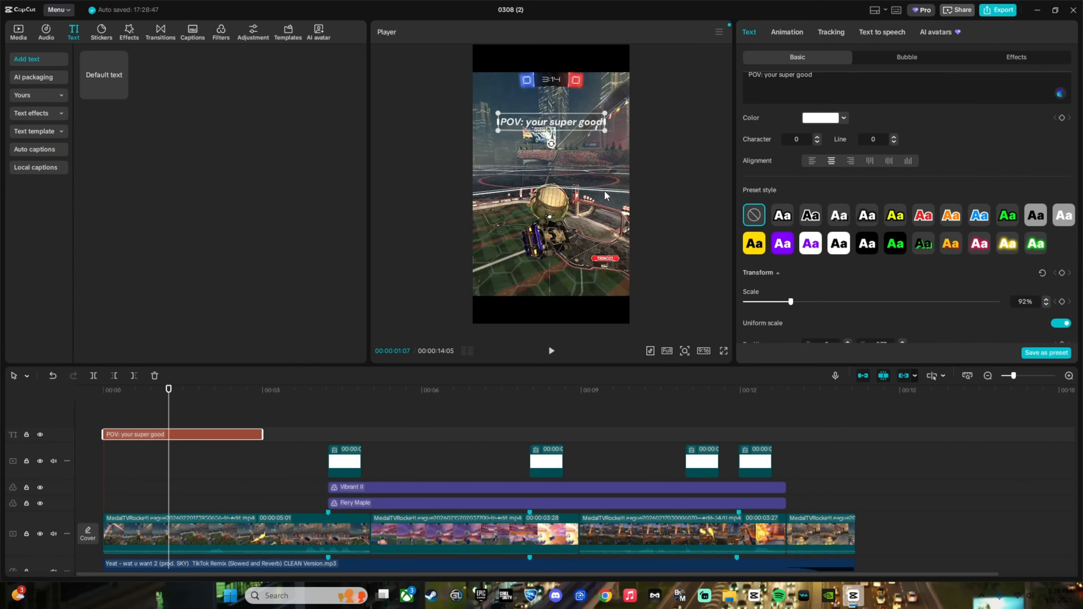
{"action": "left_click", "coordinate": [783, 216]}
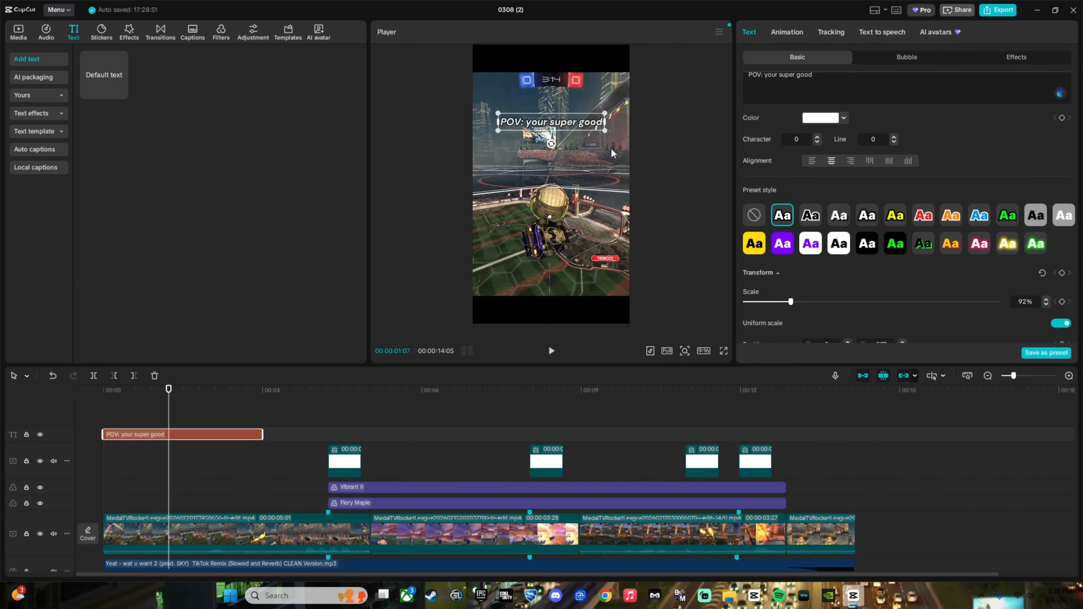
{"action": "mouse_move", "coordinate": [605, 130]}
{"action": "left_mouse_down"}
{"action": "mouse_move", "coordinate": [836, 169]}
{"action": "mouse_move", "coordinate": [878, 254]}
{"action": "mouse_move", "coordinate": [704, 149]}
{"action": "mouse_move", "coordinate": [612, 150]}
{"action": "left_mouse_up"}
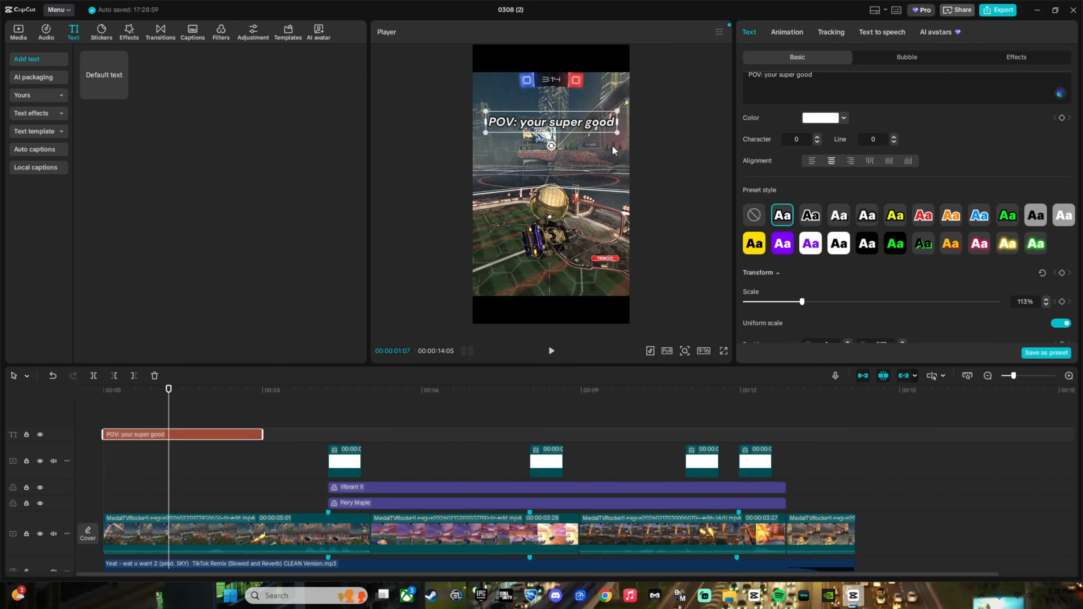
- Try the bold, underline and italic patterns on the title
{"action": "scroll", "coordinate": [839, 229], "scroll_direction": "up", "scroll_amount": 3}
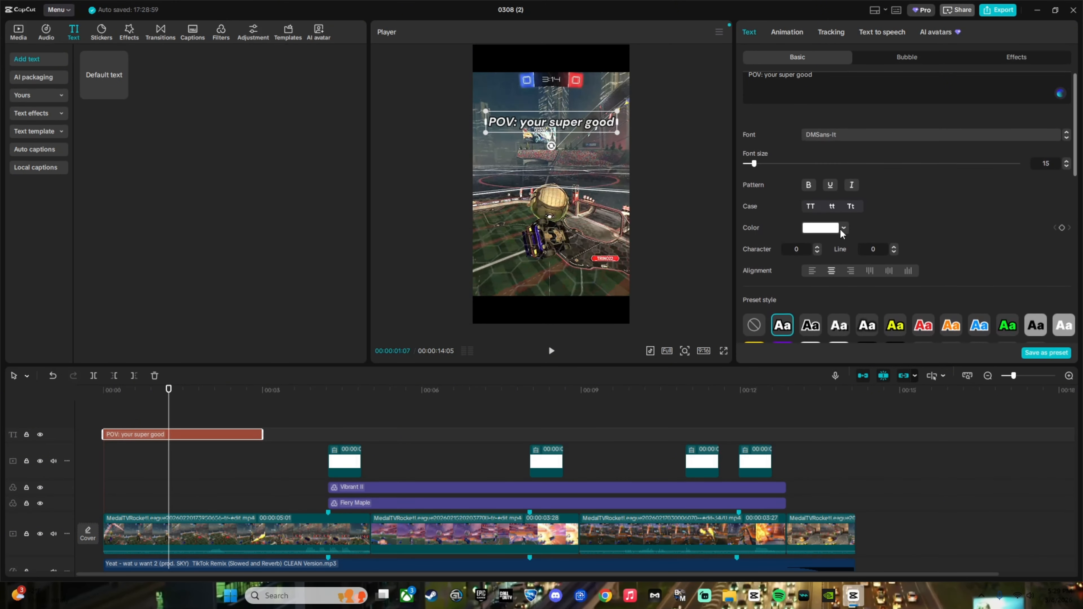
{"action": "left_click", "coordinate": [809, 184]}
{"action": "left_click", "coordinate": [830, 185]}
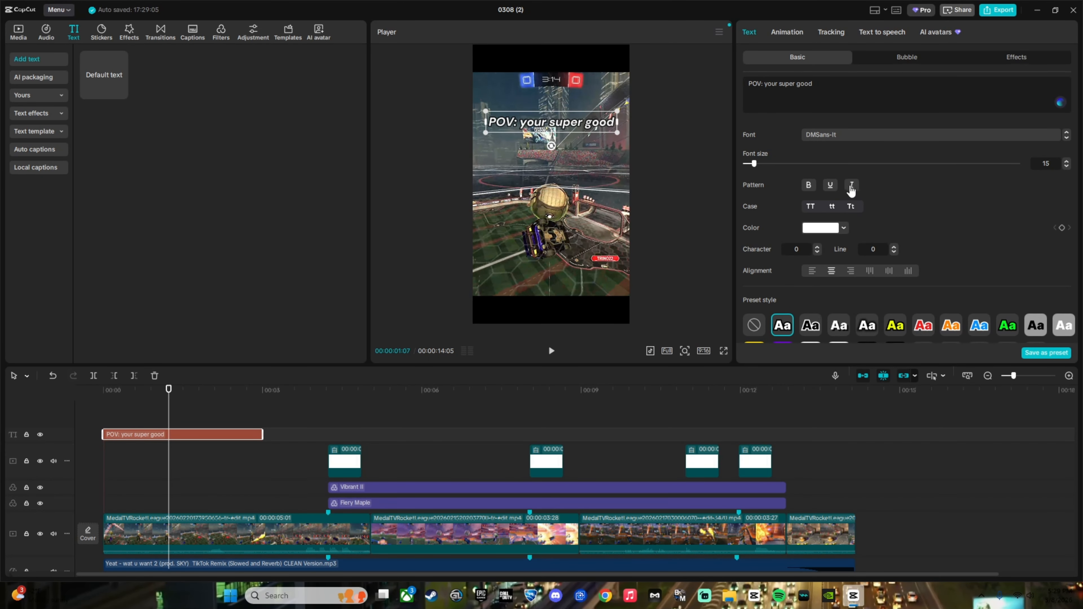
{"action": "left_click", "coordinate": [852, 186]}
{"action": "left_click", "coordinate": [853, 188]}
- Capitalize the first letter of each title word and apply the text effect with white letters on a purple glow
{"action": "left_click", "coordinate": [851, 207]}
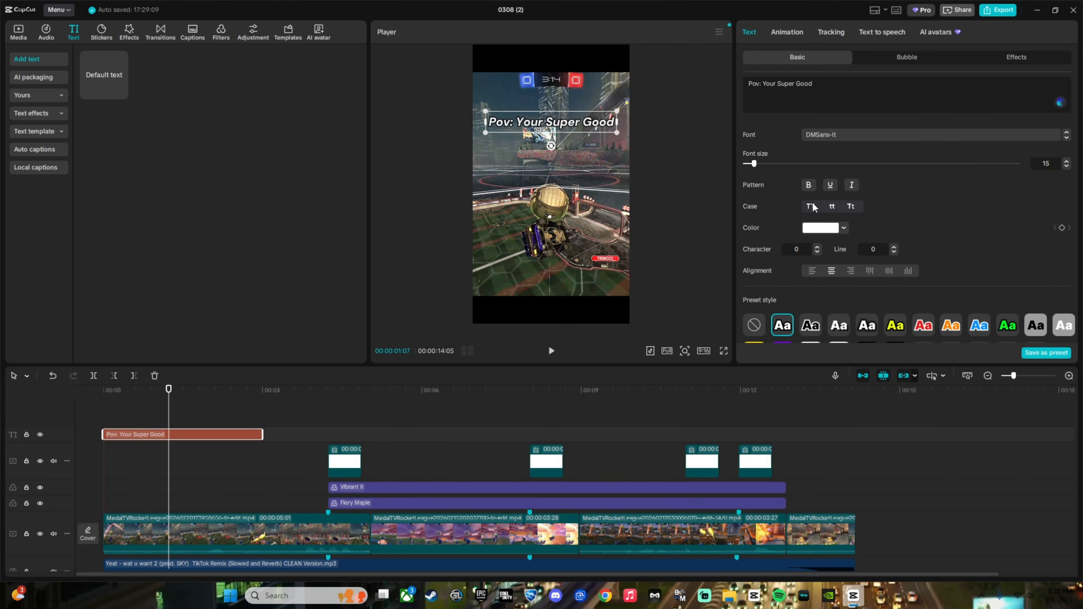
{"action": "left_click", "coordinate": [832, 209]}
{"action": "left_click", "coordinate": [849, 207]}
{"action": "left_click", "coordinate": [1028, 61]}
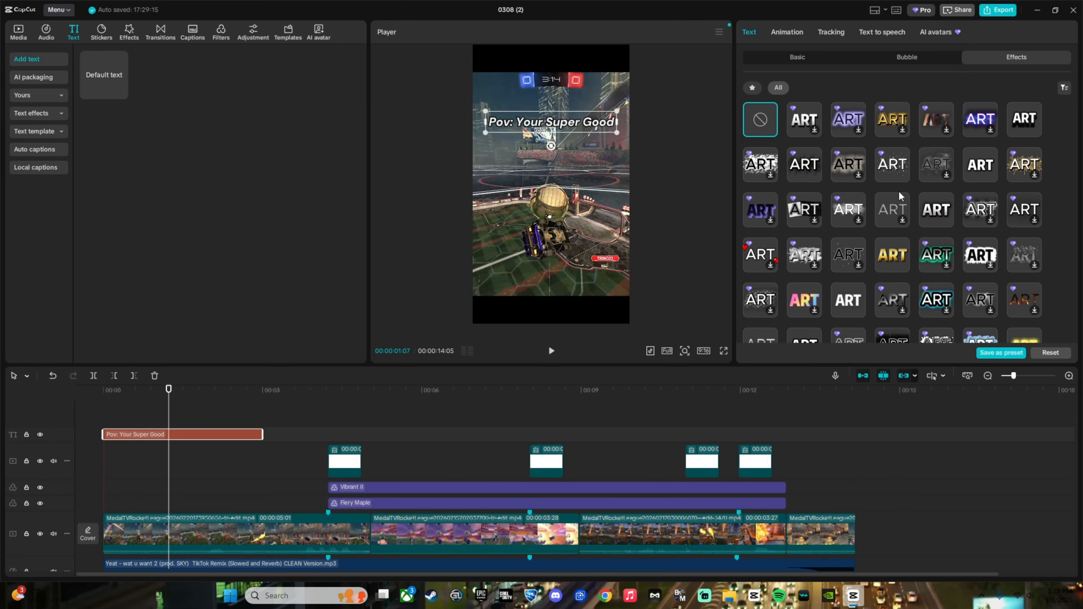
{"action": "left_click", "coordinate": [984, 111]}
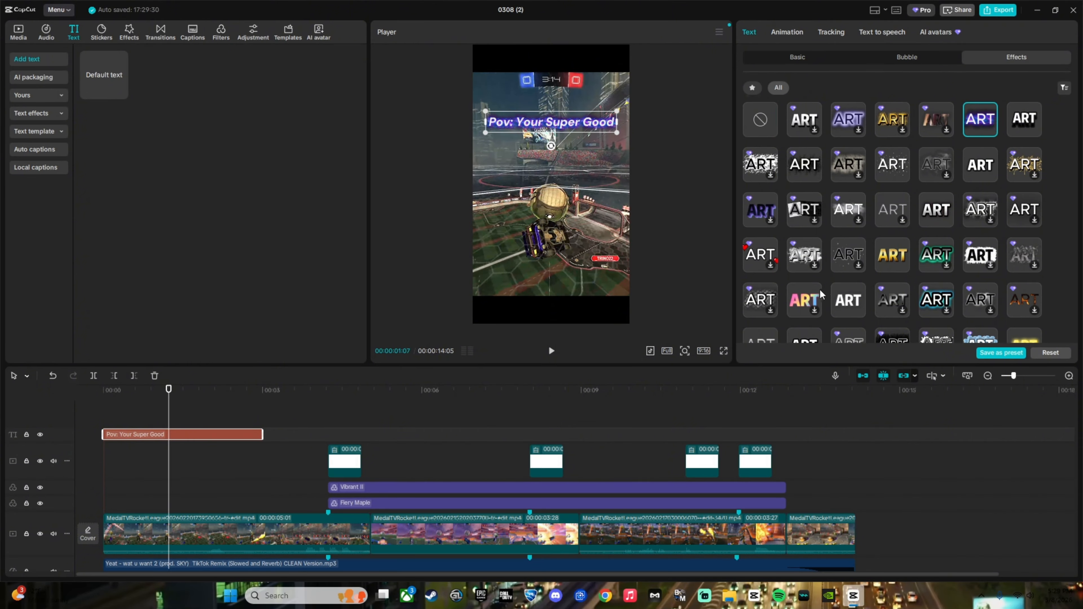
- Replace the title's purple effect with the favourite text effect of white letters with a thick black outline
{"action": "left_click", "coordinate": [752, 87]}
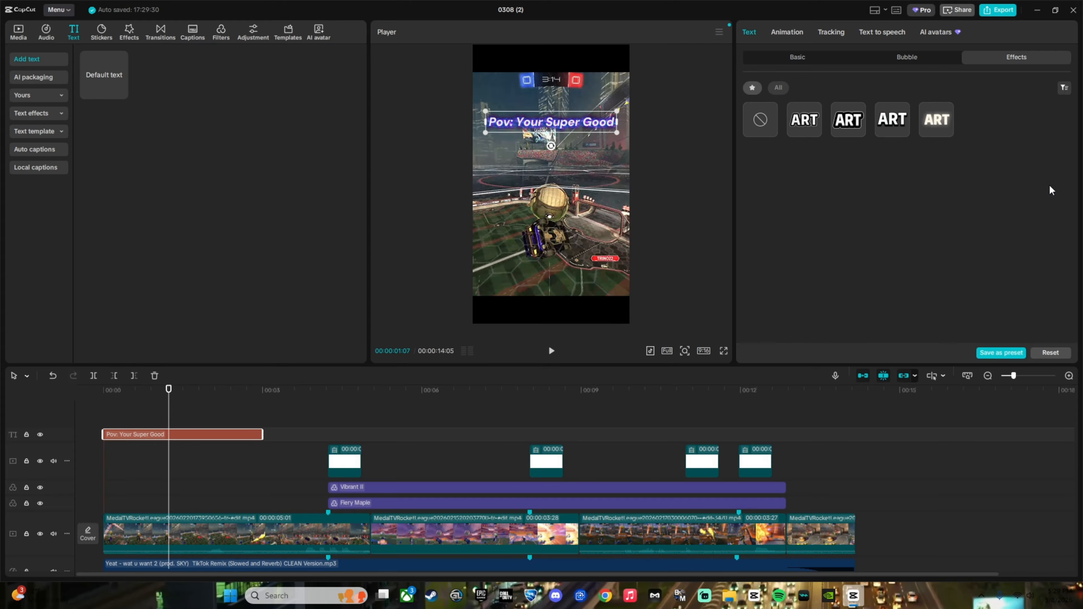
{"action": "left_click", "coordinate": [793, 123]}
{"action": "left_click", "coordinate": [855, 117]}
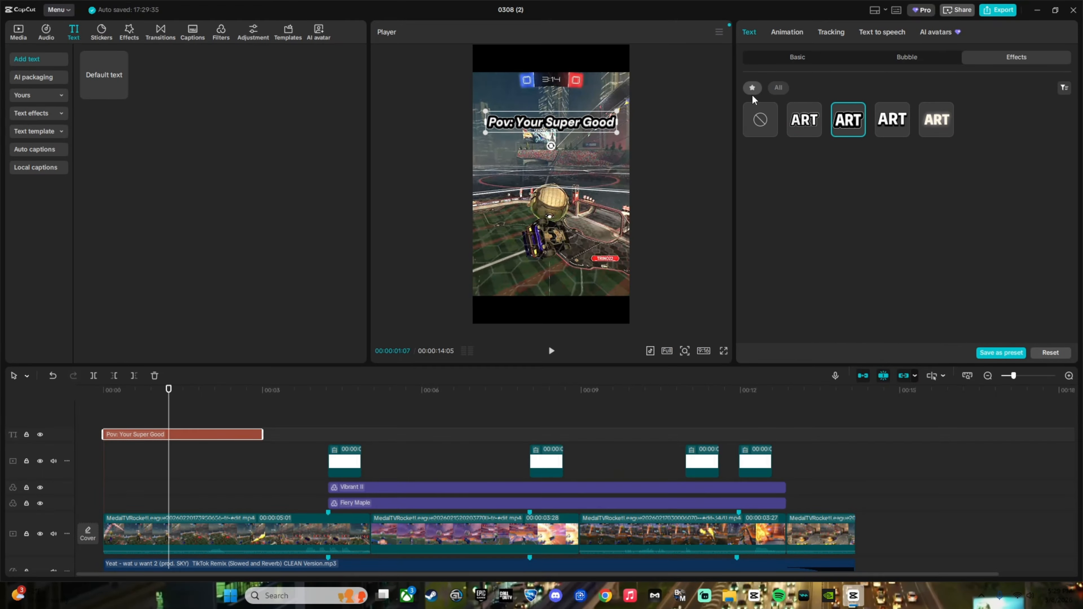
- Try the Text Reveal entrance animation on the title, lengthen its duration to 1.1 s and preview it
{"action": "left_click", "coordinate": [786, 32]}
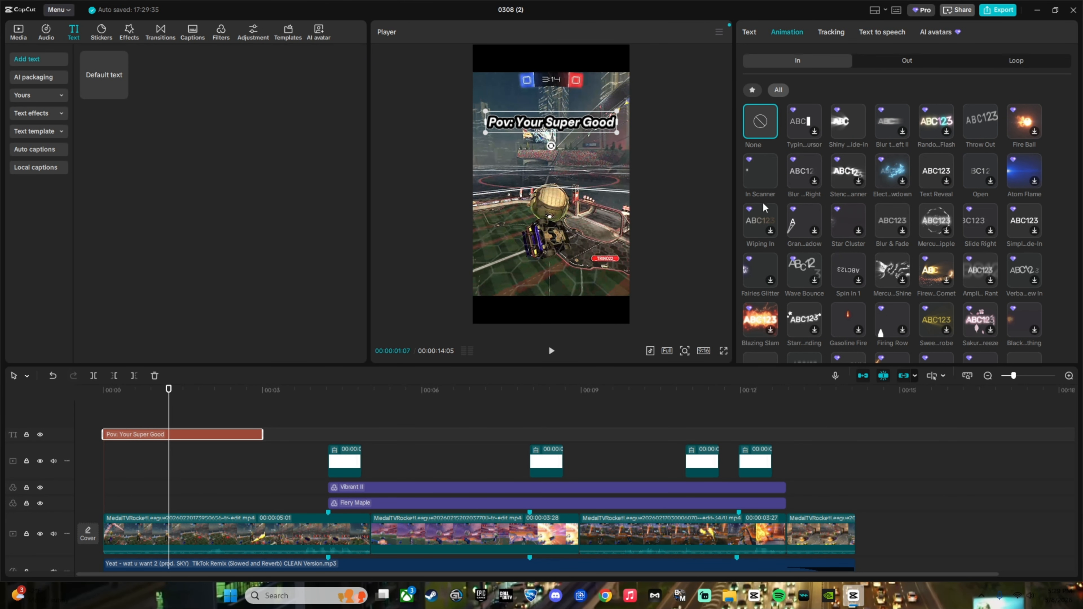
{"action": "left_click", "coordinate": [936, 170]}
{"action": "left_click_drag", "start_coordinate": [114, 391], "coordinate": [70, 393]}
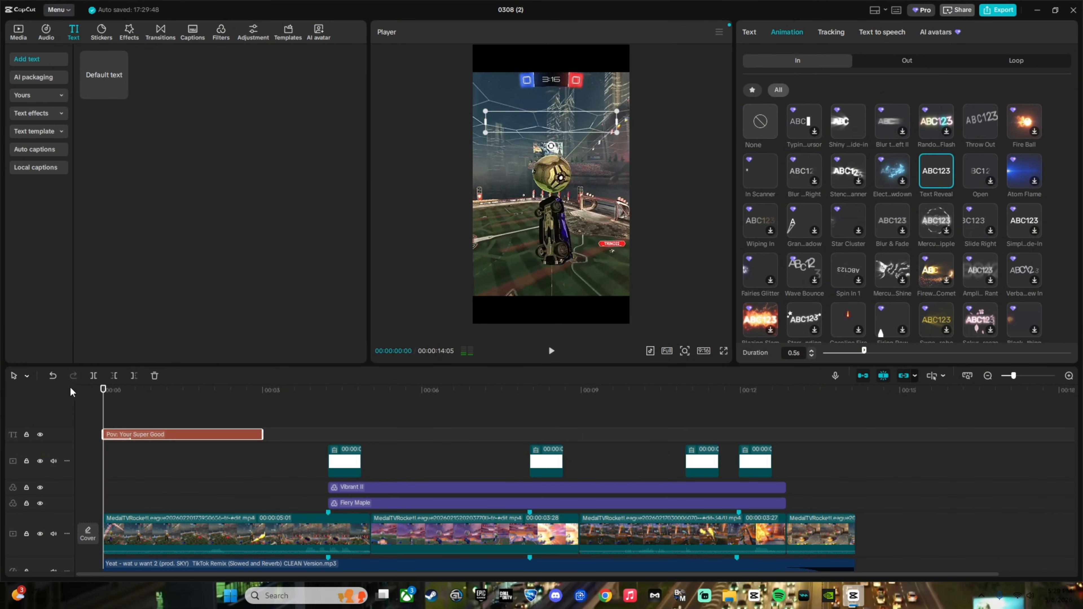
{"action": "key", "text": "space"}
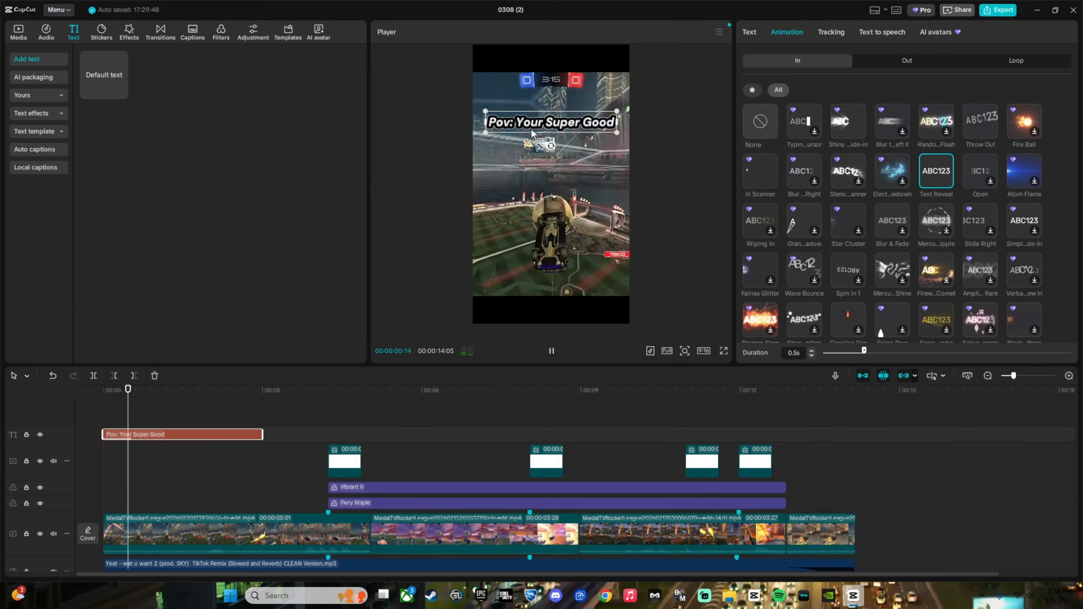
{"action": "left_click_drag", "start_coordinate": [147, 399], "coordinate": [100, 399]}
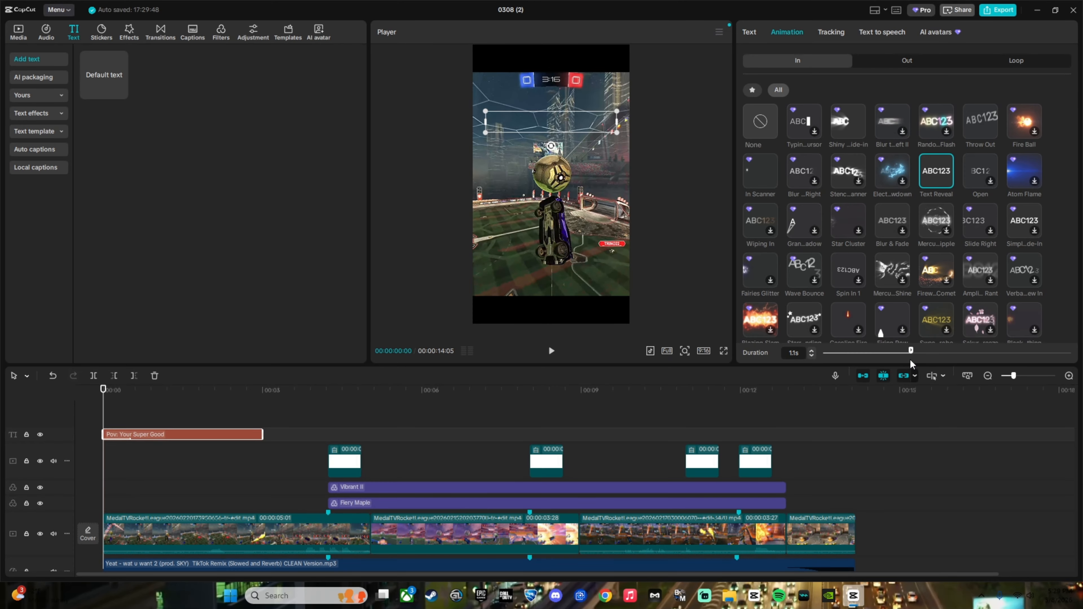
{"action": "left_click", "coordinate": [909, 358]}
{"action": "key", "text": "space"}
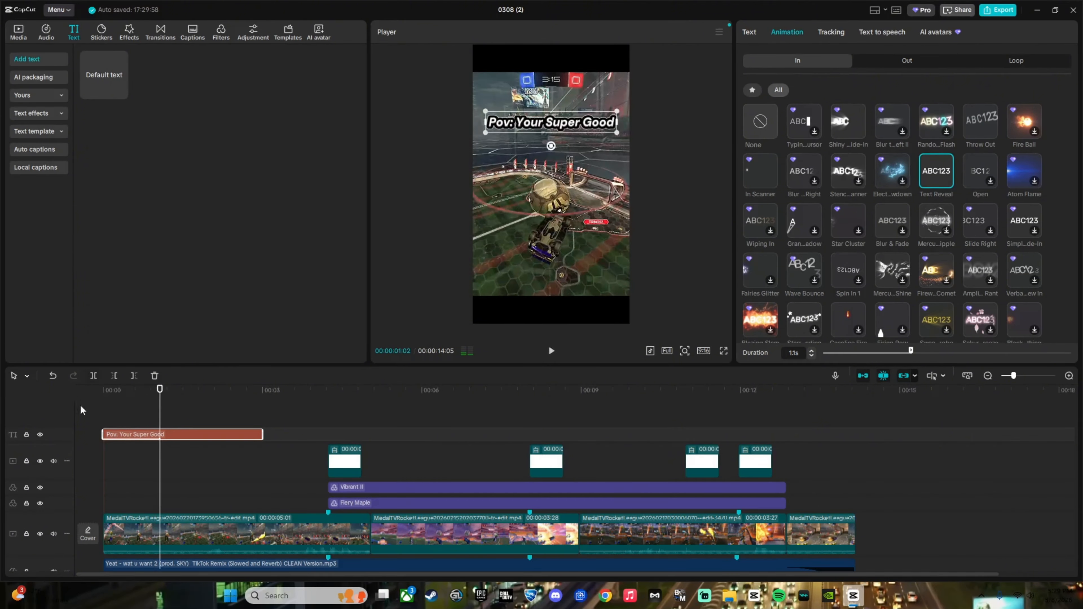
{"action": "left_click", "coordinate": [80, 409]}
- Try the favourite entrance animations Pop Up and Fade In on the title, ending with the entrance animation set to None
{"action": "left_click", "coordinate": [193, 436]}
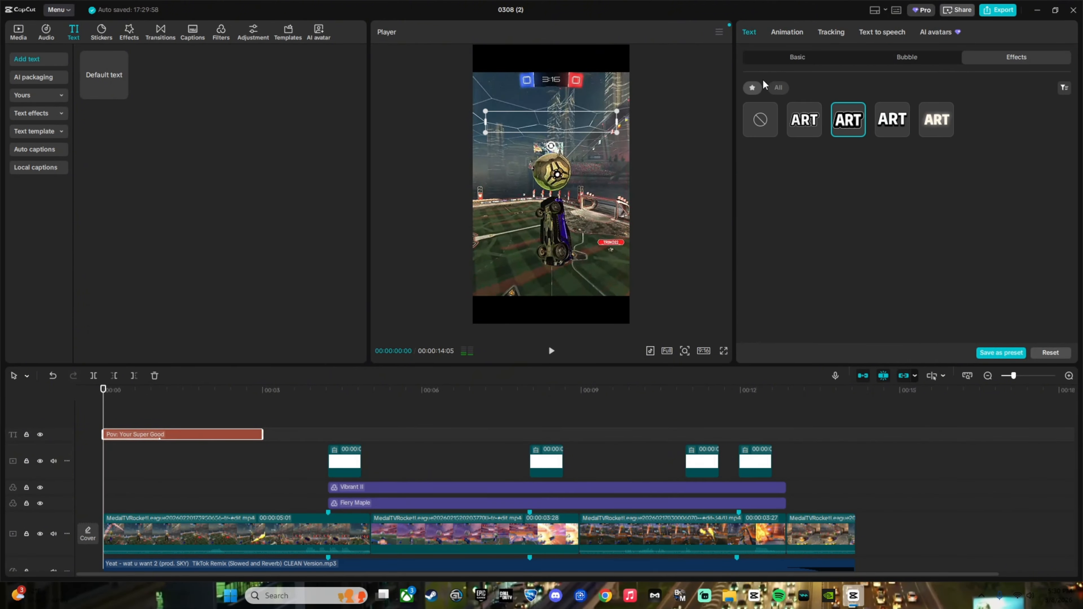
{"action": "left_click", "coordinate": [788, 31]}
{"action": "left_click", "coordinate": [752, 89]}
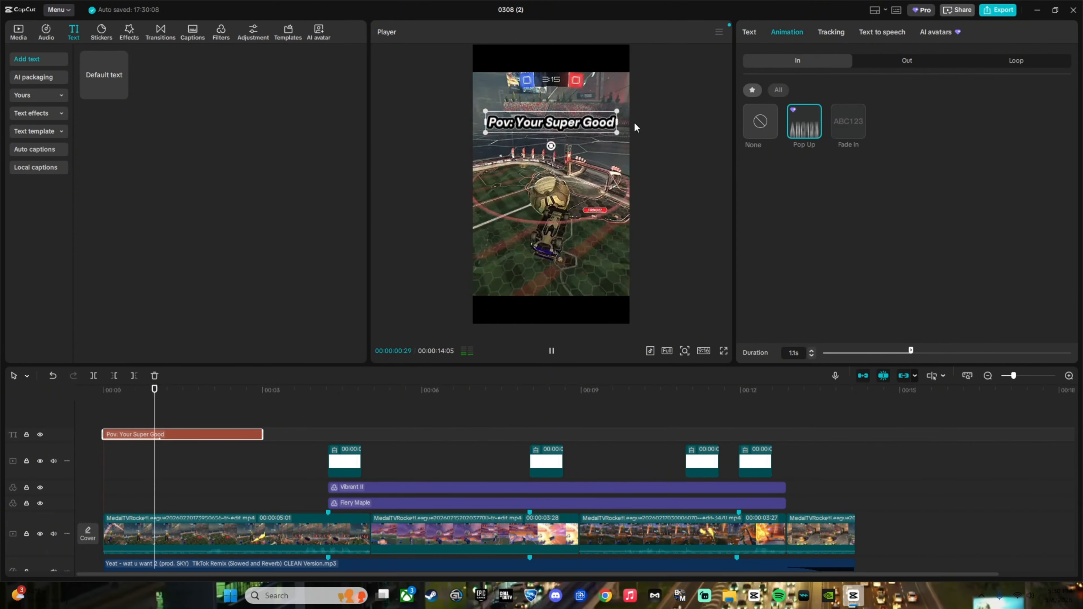
{"action": "left_click", "coordinate": [847, 124]}
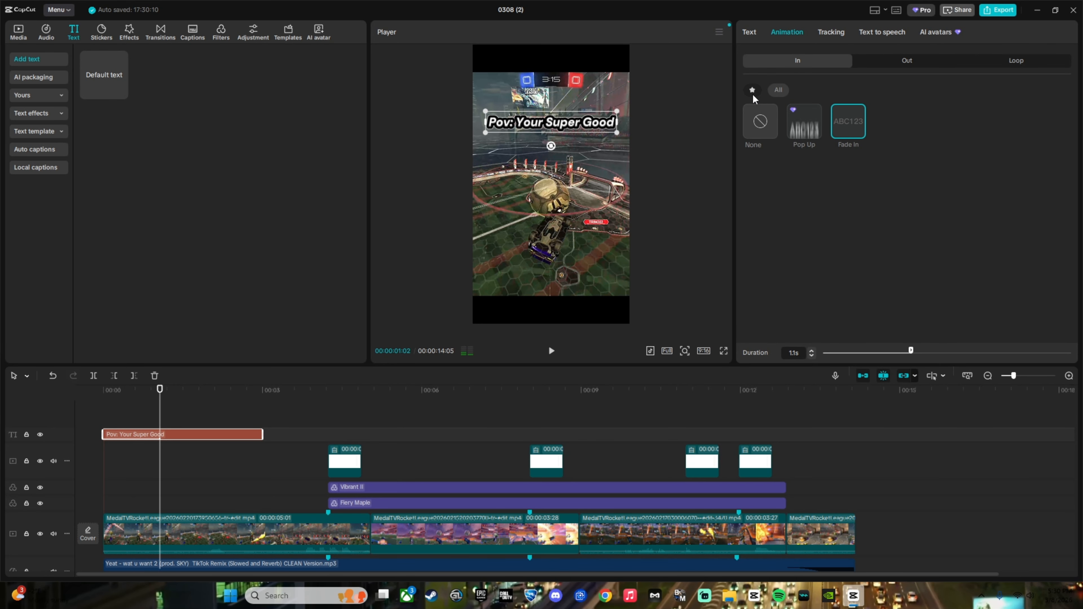
{"action": "left_click", "coordinate": [769, 90]}
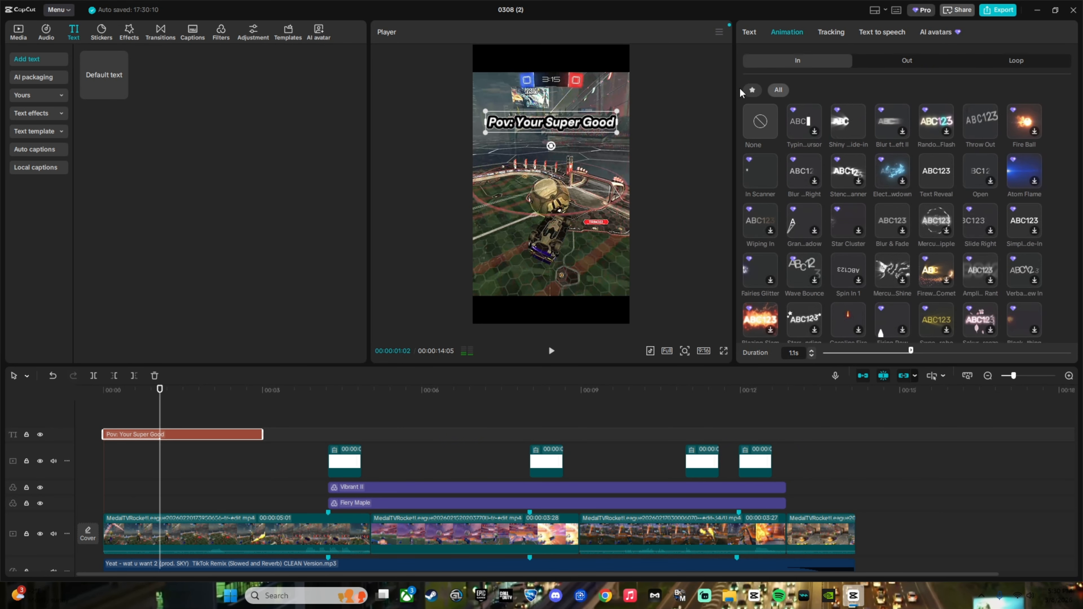
{"action": "left_click", "coordinate": [759, 123]}
{"action": "left_click", "coordinate": [130, 434]}
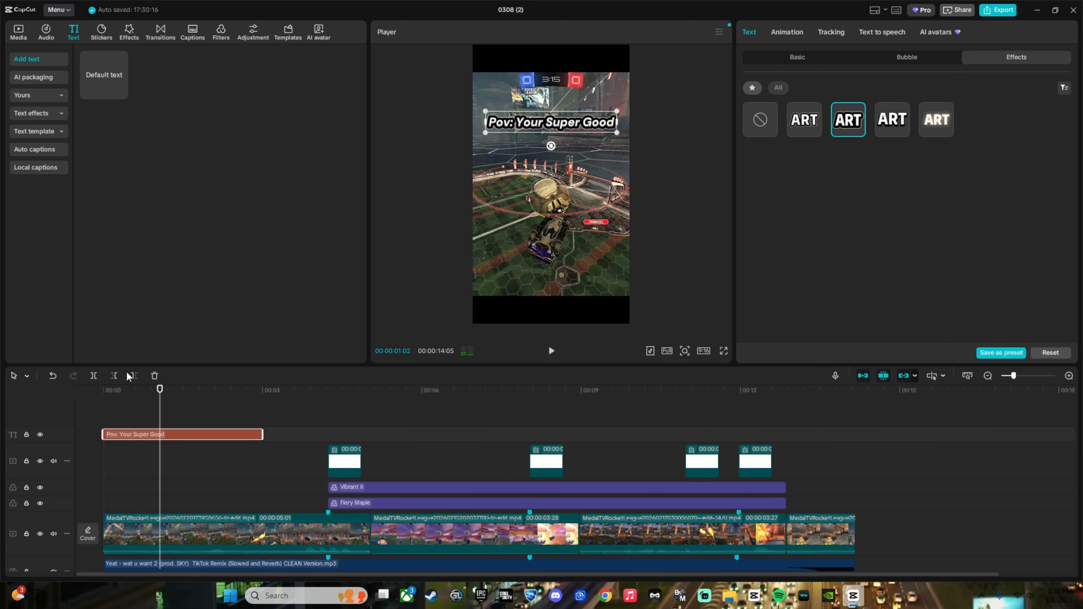
- Extend the title clip so it ends at the first white flash and preview it
{"action": "left_click", "coordinate": [300, 424]}
{"action": "left_click_drag", "start_coordinate": [135, 390], "coordinate": [103, 390]}
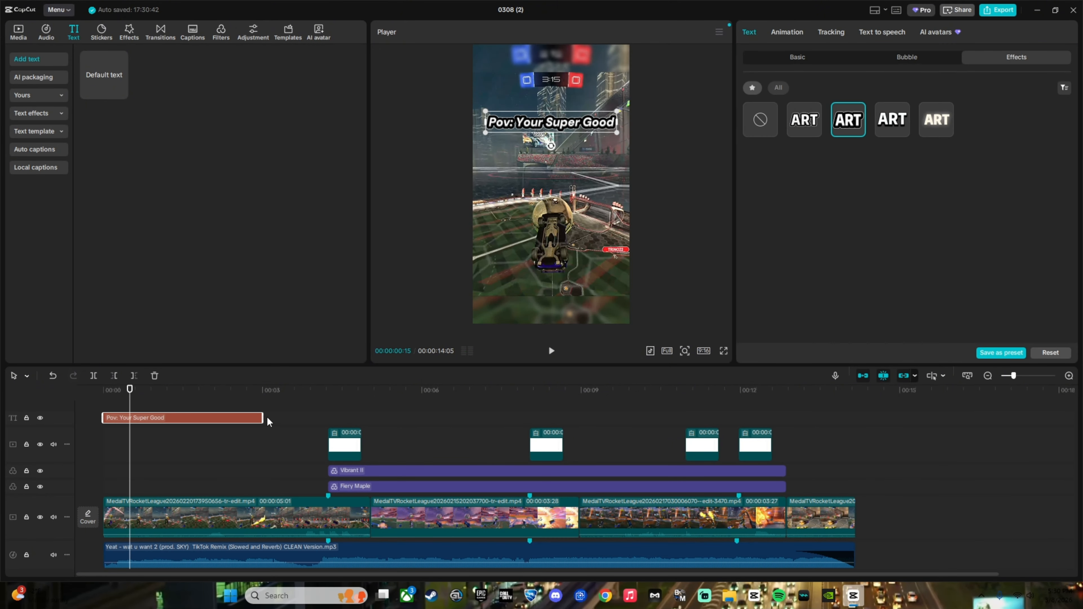
{"action": "left_click_drag", "start_coordinate": [273, 390], "coordinate": [327, 400]}
{"action": "left_click_drag", "start_coordinate": [263, 418], "coordinate": [1, 381]}
{"action": "left_click", "coordinate": [171, 438]}
{"action": "key", "text": "space"}
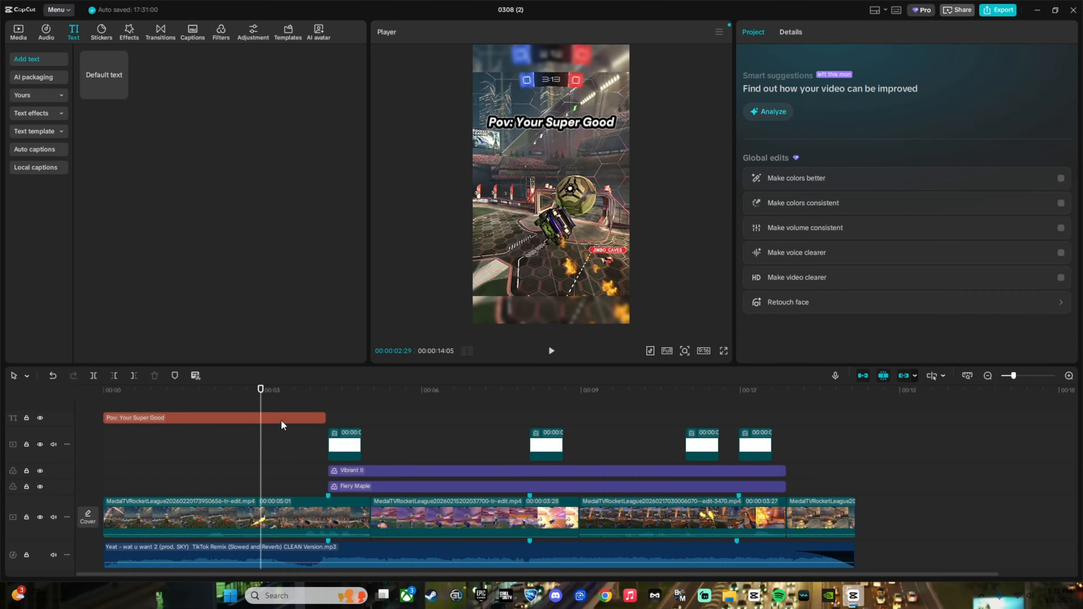
- Duplicate the title over the final video clip and trim the copy's end to the end of the montage
{"action": "left_click_drag", "start_coordinate": [257, 397], "coordinate": [116, 401]}
{"action": "left_click", "coordinate": [122, 416]}
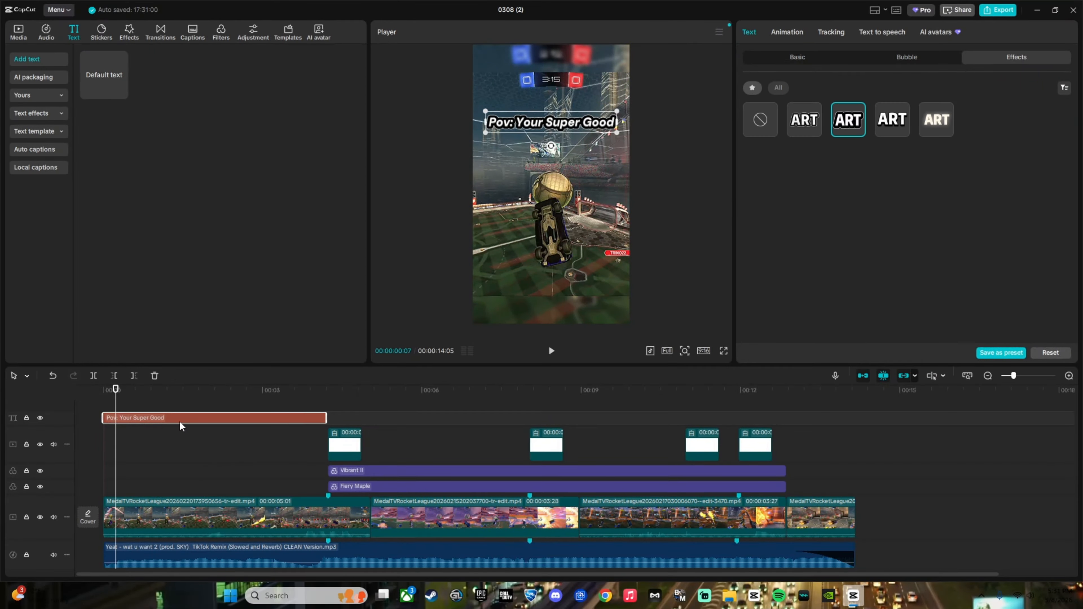
{"action": "left_click_drag", "start_coordinate": [168, 420], "coordinate": [165, 402]}
{"action": "left_click_drag", "start_coordinate": [406, 435], "coordinate": [893, 427]}
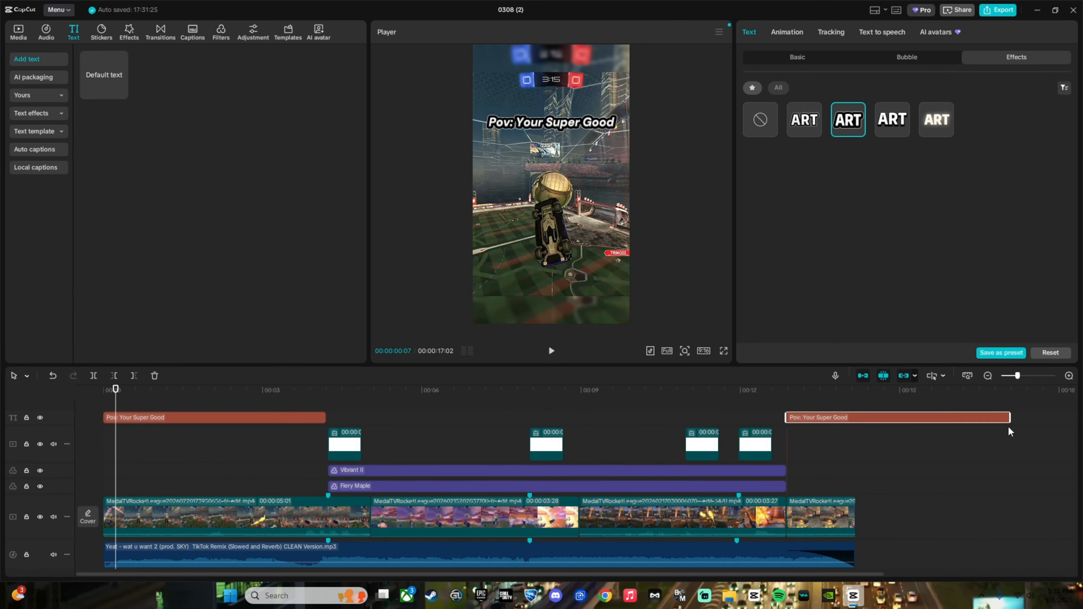
{"action": "left_click_drag", "start_coordinate": [1008, 419], "coordinate": [856, 419]}
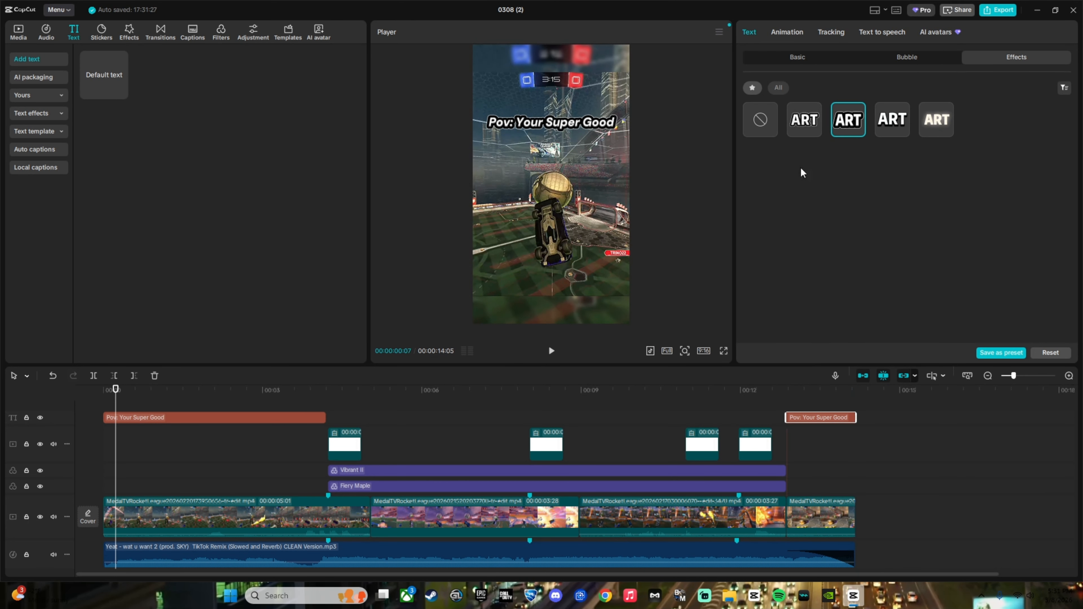
- Trim the start of the closing title to about half its length and apply the Fade In entrance animation
{"action": "left_click", "coordinate": [786, 32]}
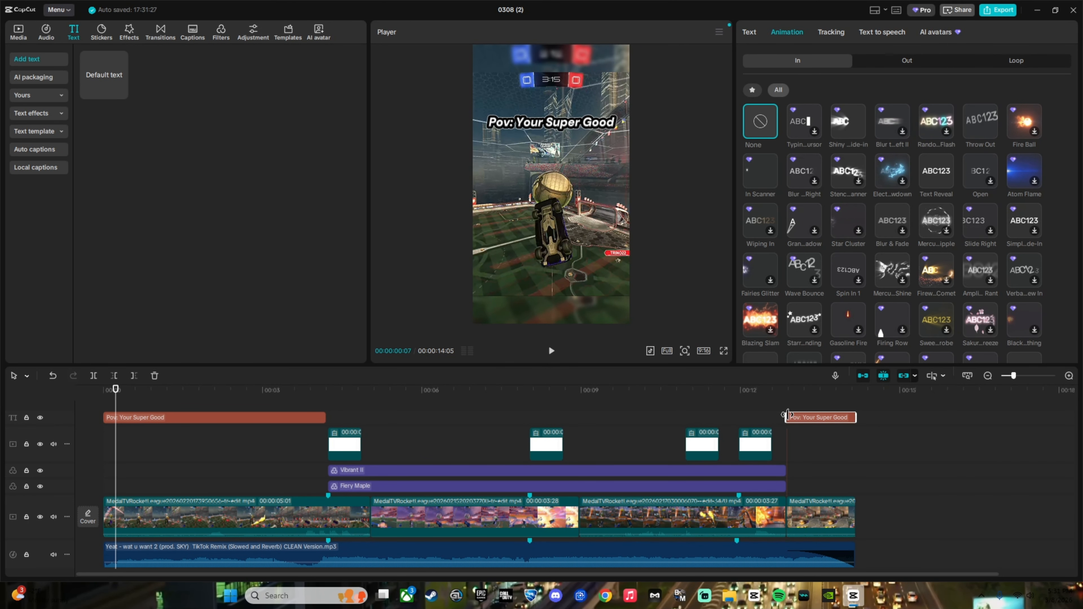
{"action": "left_click_drag", "start_coordinate": [786, 416], "coordinate": [822, 413]}
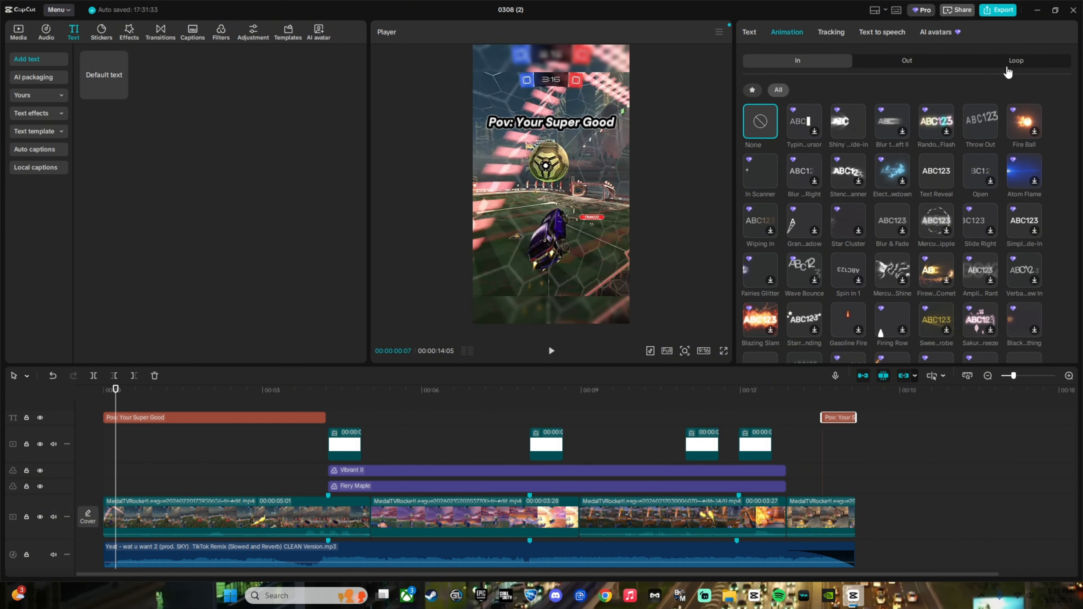
{"action": "left_click", "coordinate": [758, 90]}
{"action": "left_click", "coordinate": [849, 122]}
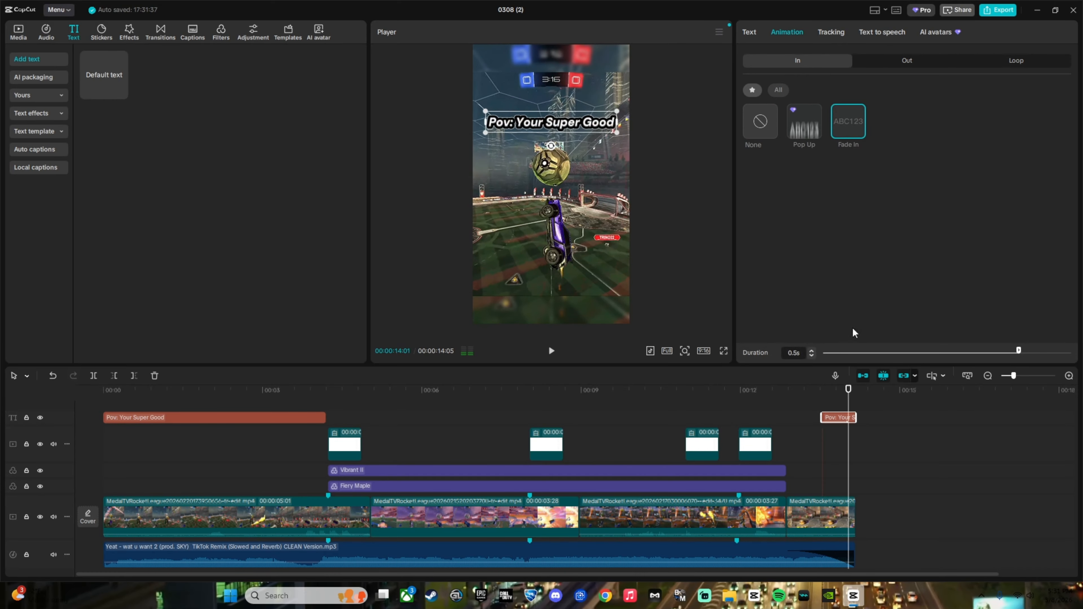
- Realign the closing title with the end of the montage and preview how it loops into the opening title
{"action": "mouse_move", "coordinate": [828, 401]}
{"action": "left_mouse_down"}
{"action": "mouse_move", "coordinate": [775, 401]}
{"action": "mouse_move", "coordinate": [881, 397]}
{"action": "mouse_move", "coordinate": [848, 408]}
{"action": "left_mouse_up"}
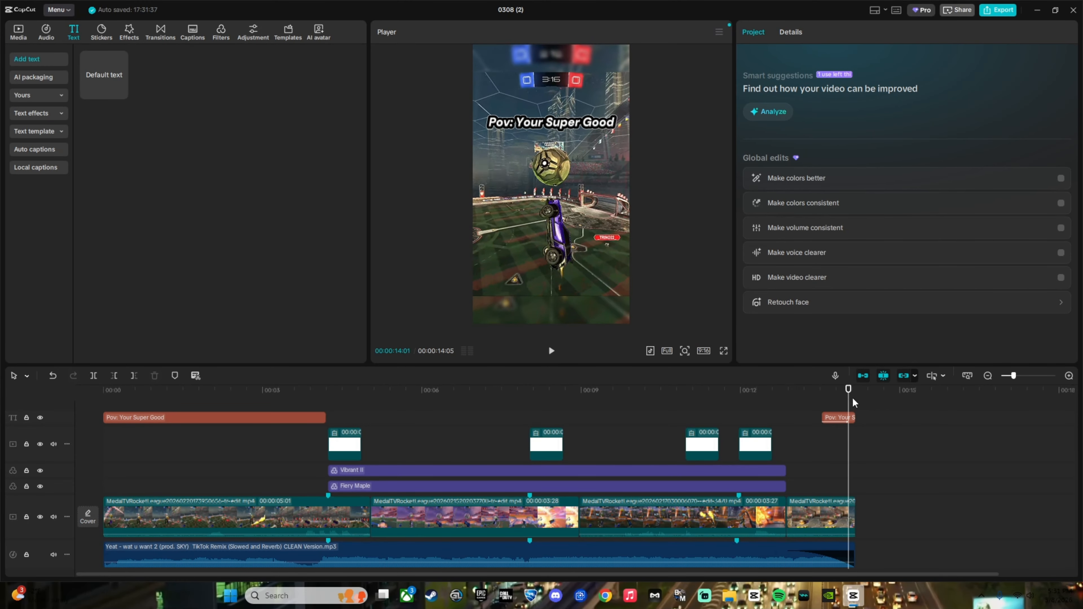
{"action": "left_click_drag", "start_coordinate": [850, 389], "coordinate": [870, 389]}
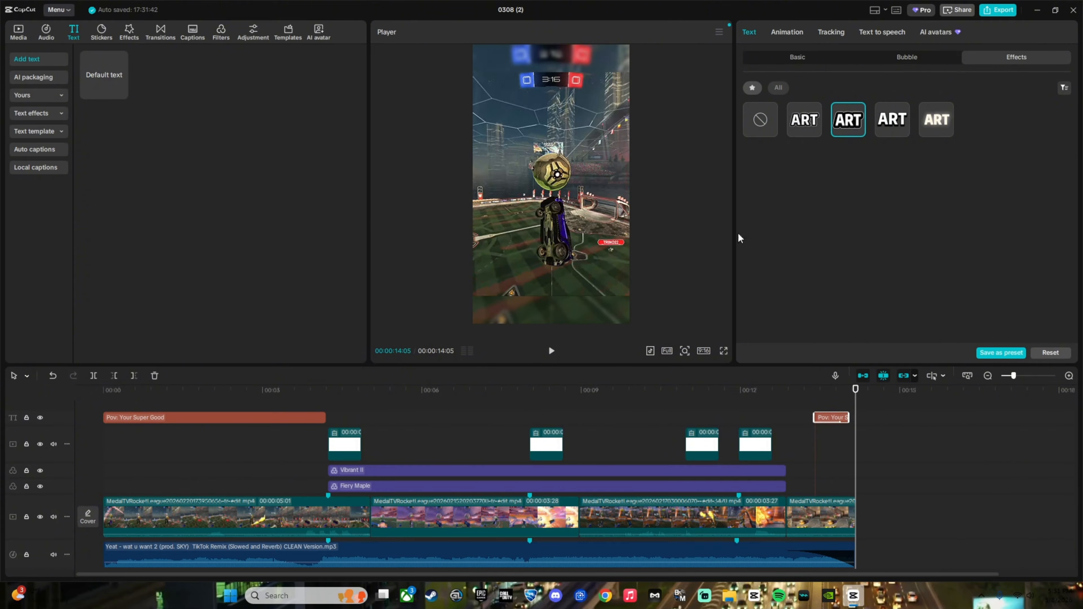
{"action": "key", "text": "space"}
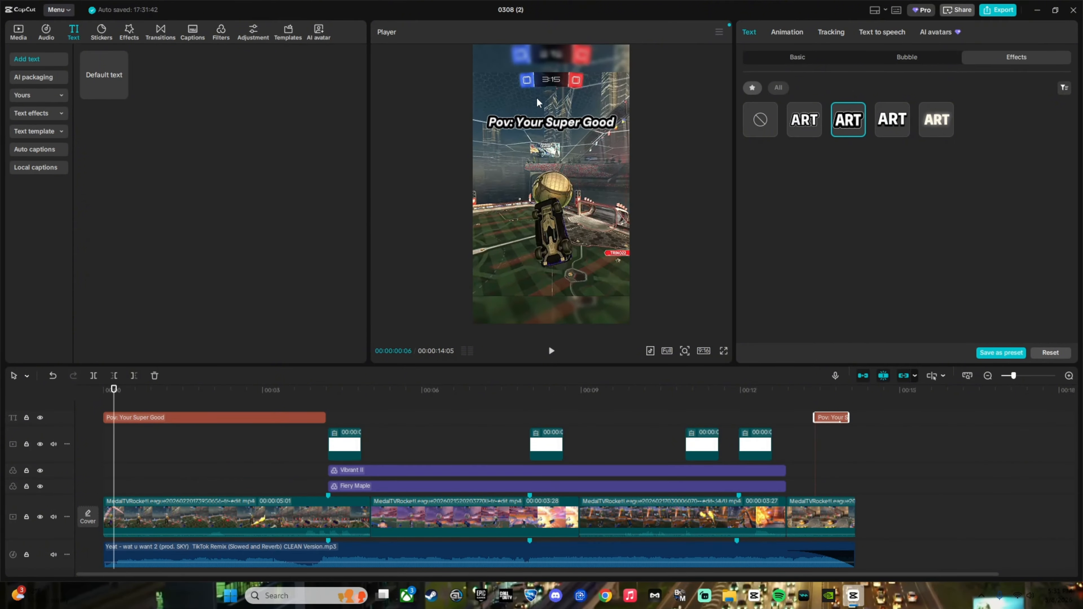
{"action": "left_click_drag", "start_coordinate": [838, 416], "coordinate": [834, 416]}
{"action": "left_click", "coordinate": [813, 410]}
{"action": "left_click", "coordinate": [796, 394]}
{"action": "key", "text": "space"}
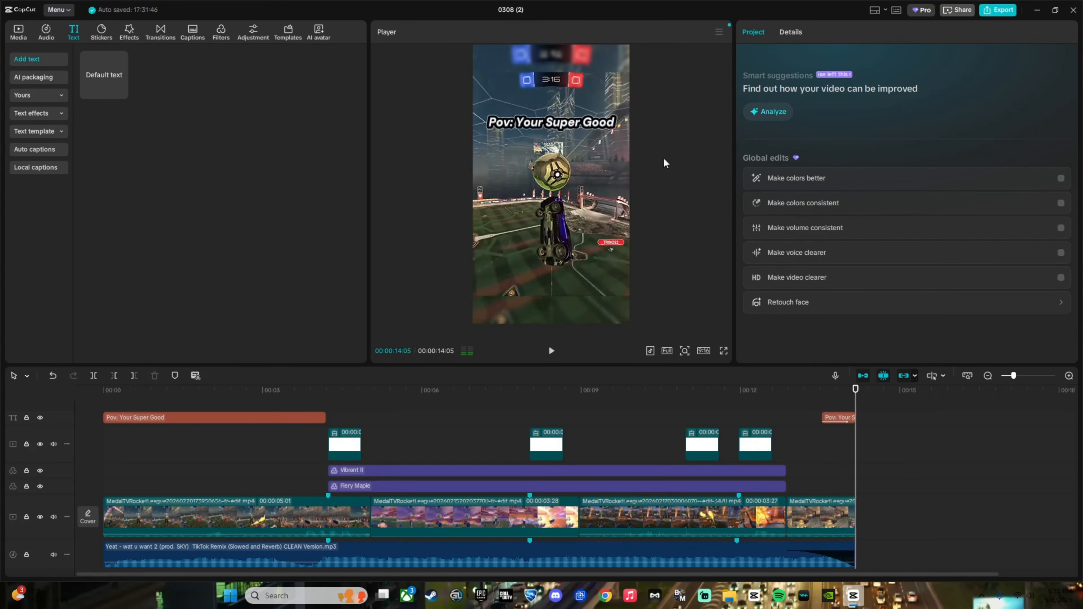
{"action": "key", "text": "space"}
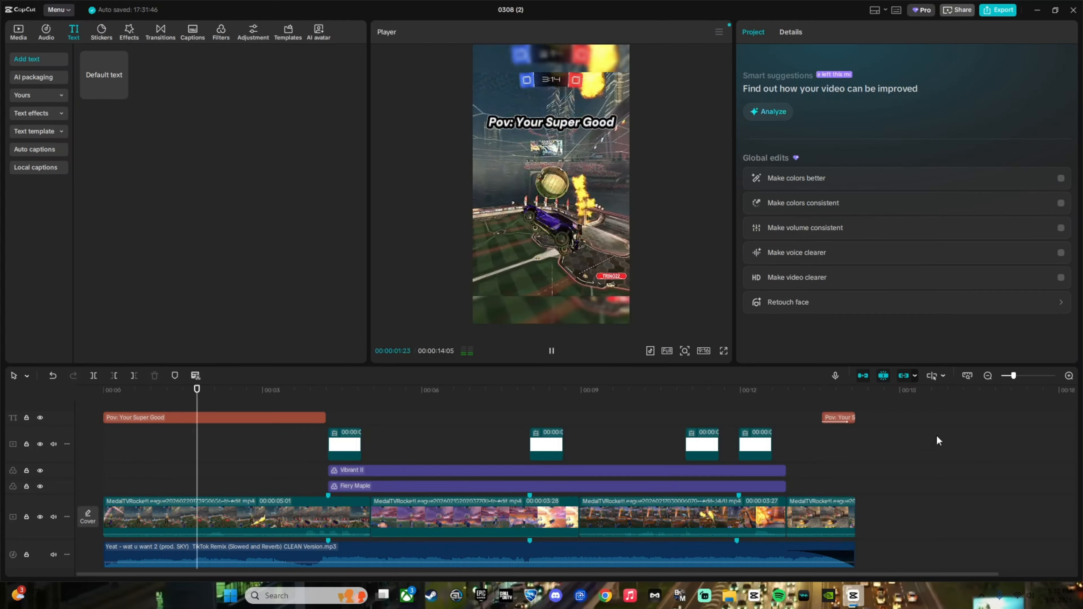
{"action": "key", "text": "space"}
{"action": "key", "text": "space"}
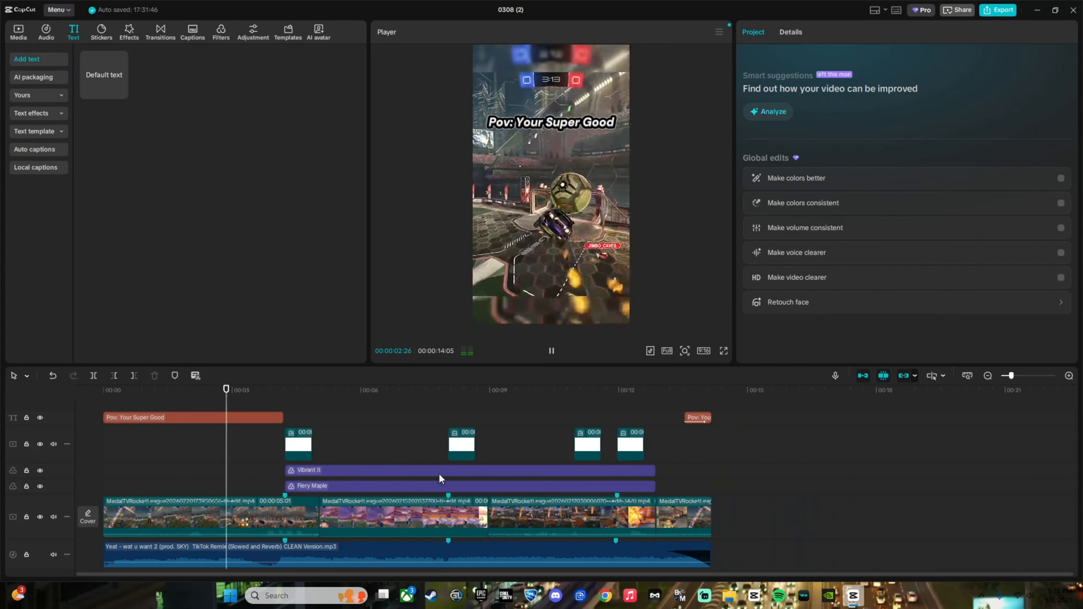
- Select all clips on the main video track and set their canvas background to the lightest Blur
{"action": "scroll", "coordinate": [439, 473], "scroll_direction": "down", "scroll_amount": 1}
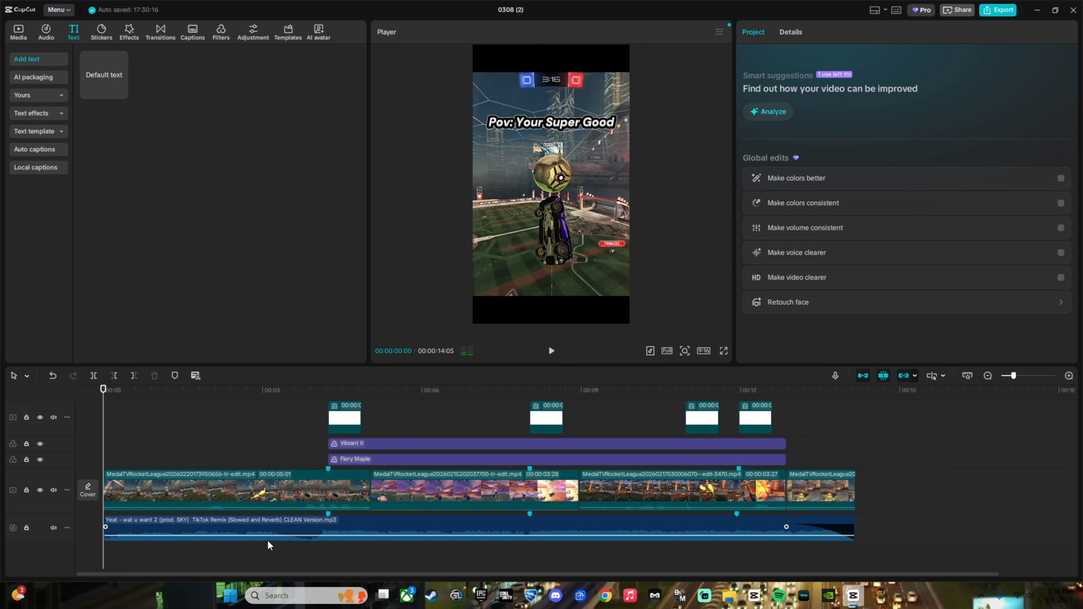
{"action": "scroll", "coordinate": [273, 543], "scroll_direction": "up", "scroll_amount": 2}
{"action": "left_click", "coordinate": [851, 514]}
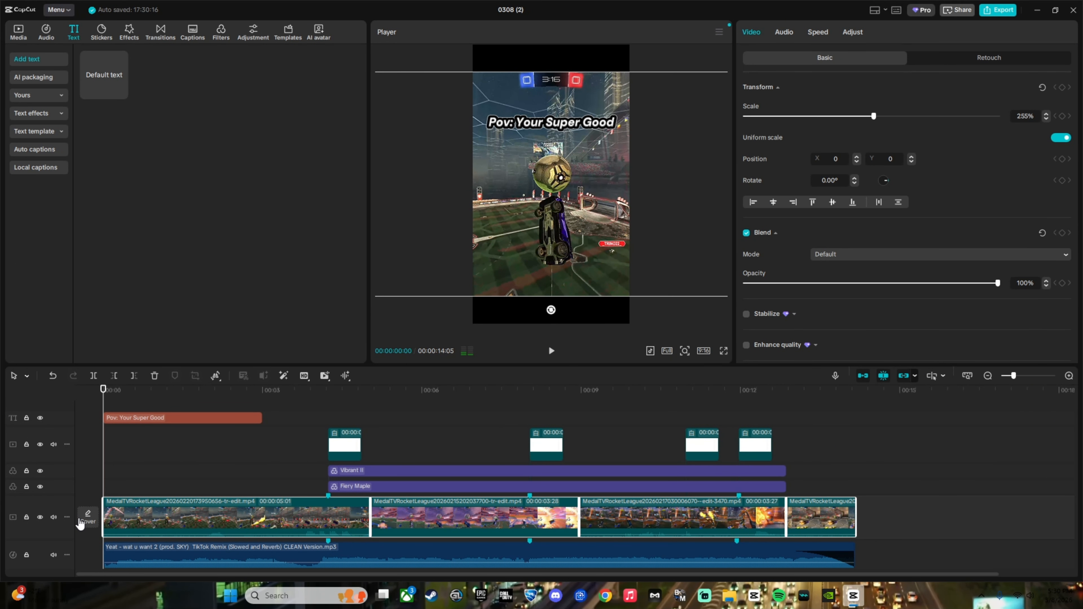
{"action": "scroll", "coordinate": [842, 207], "scroll_direction": "down", "scroll_amount": 6}
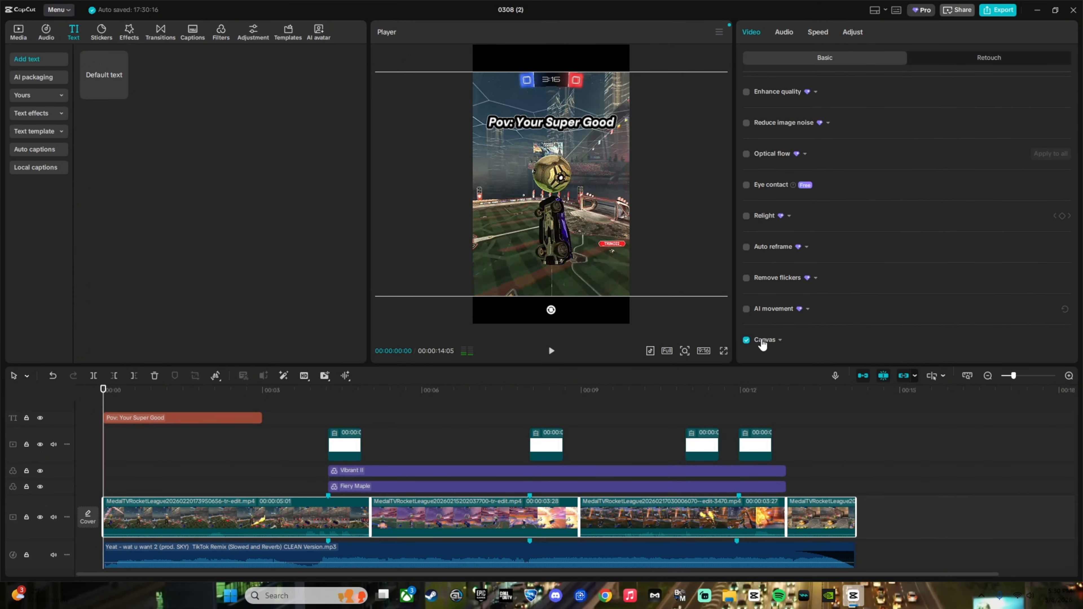
{"action": "left_click", "coordinate": [764, 339]}
{"action": "left_click", "coordinate": [831, 348]}
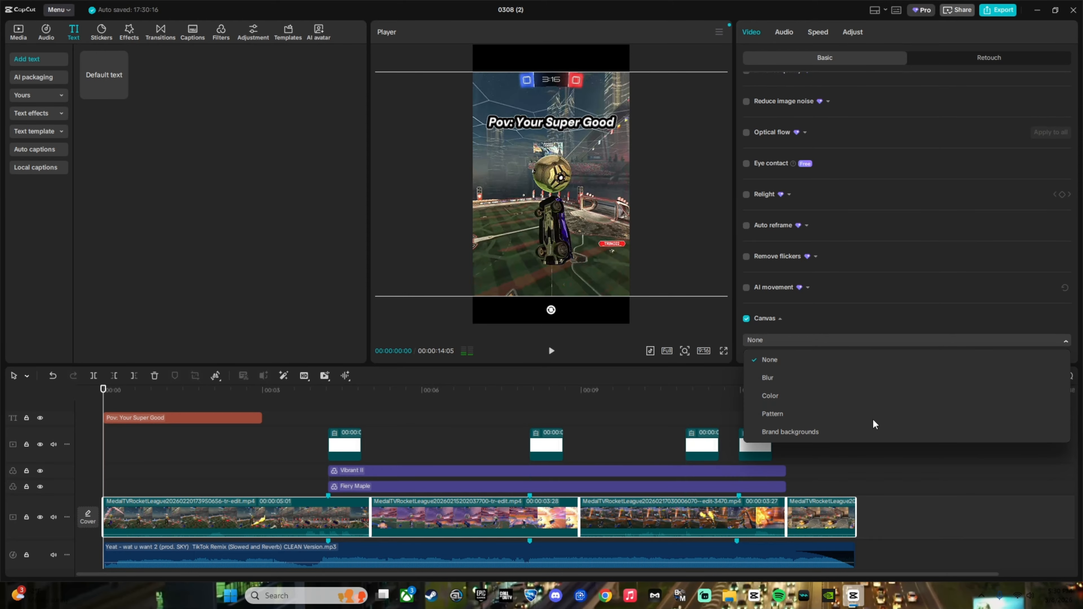
{"action": "left_click", "coordinate": [824, 377]}
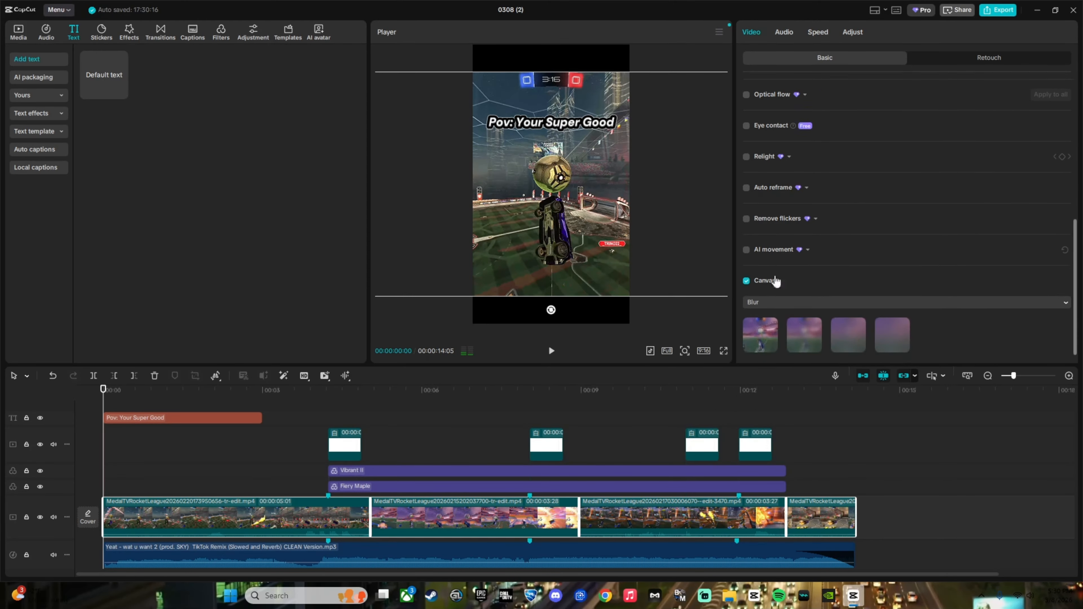
{"action": "left_click", "coordinate": [763, 327]}
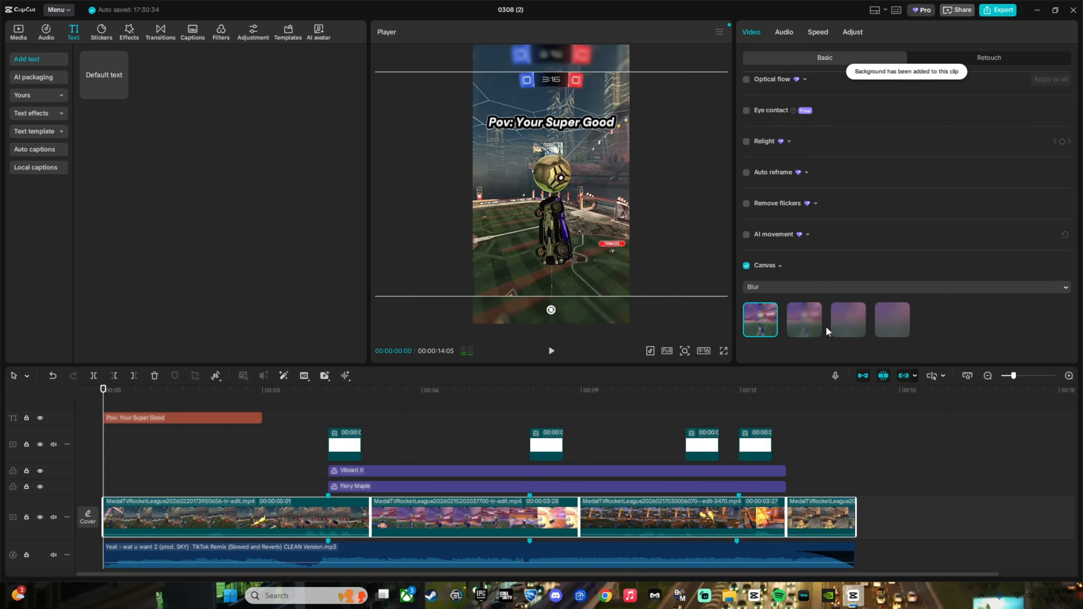
- Play the montage from the start to review the blurred background, and return the playhead to the beginning
{"action": "left_click", "coordinate": [635, 413]}
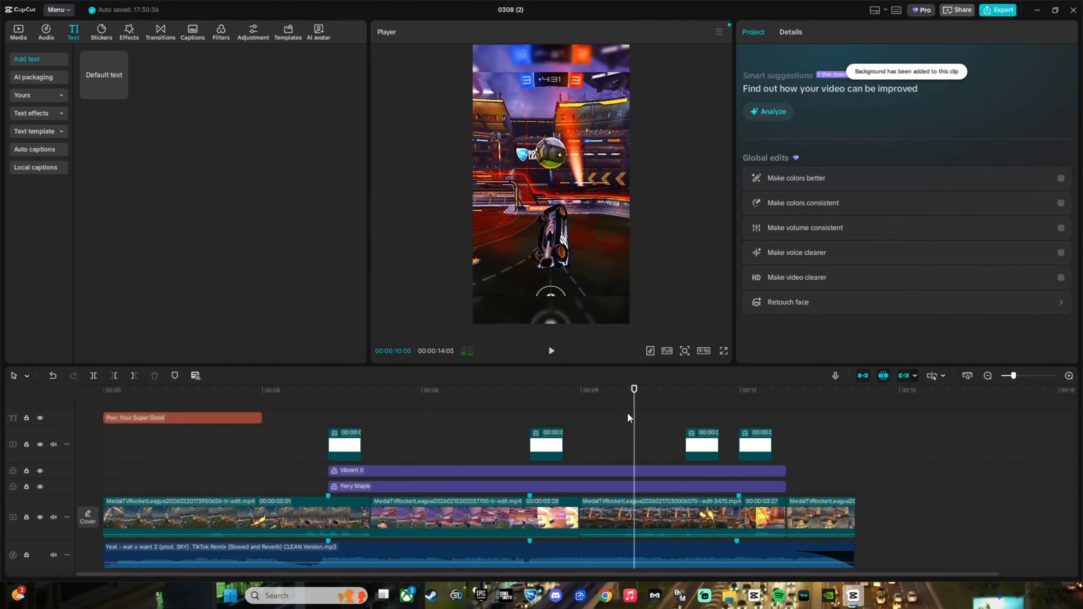
{"action": "left_click_drag", "start_coordinate": [486, 397], "coordinate": [84, 398]}
{"action": "key", "text": "space"}
{"action": "key", "text": "space"}
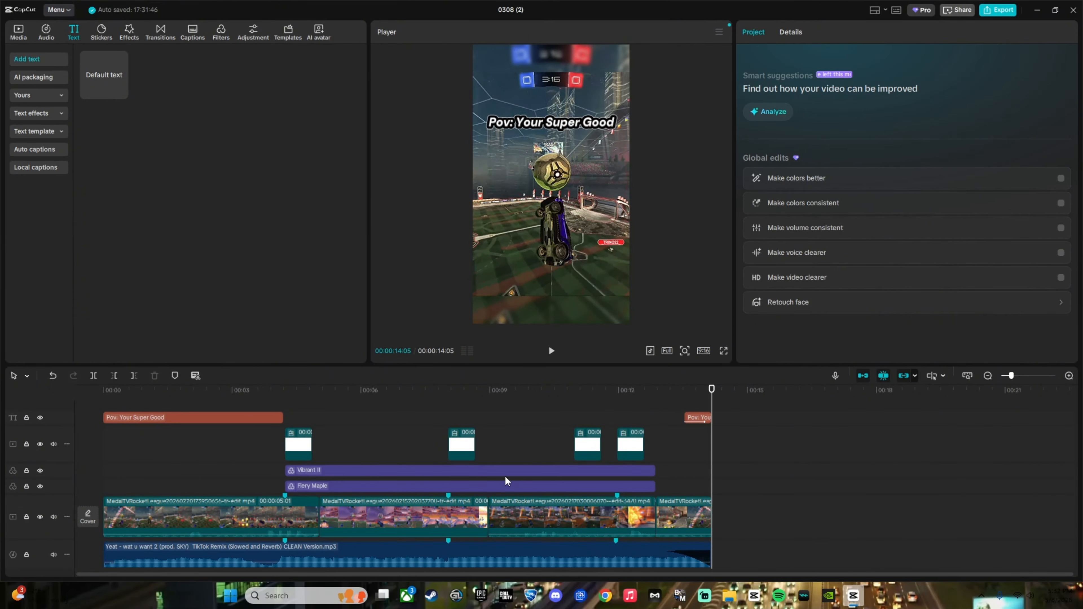
{"action": "scroll", "coordinate": [506, 479], "scroll_direction": "down", "scroll_amount": 2}
{"action": "left_click_drag", "start_coordinate": [396, 391], "coordinate": [14, 394]}
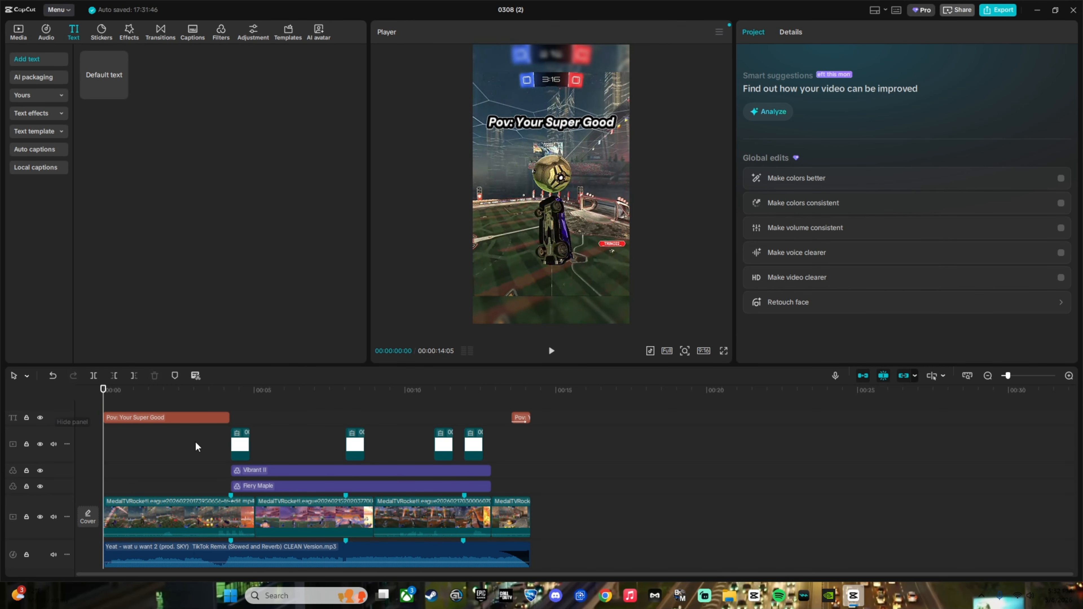
{"action": "scroll", "coordinate": [230, 459], "scroll_direction": "up", "scroll_amount": 3}
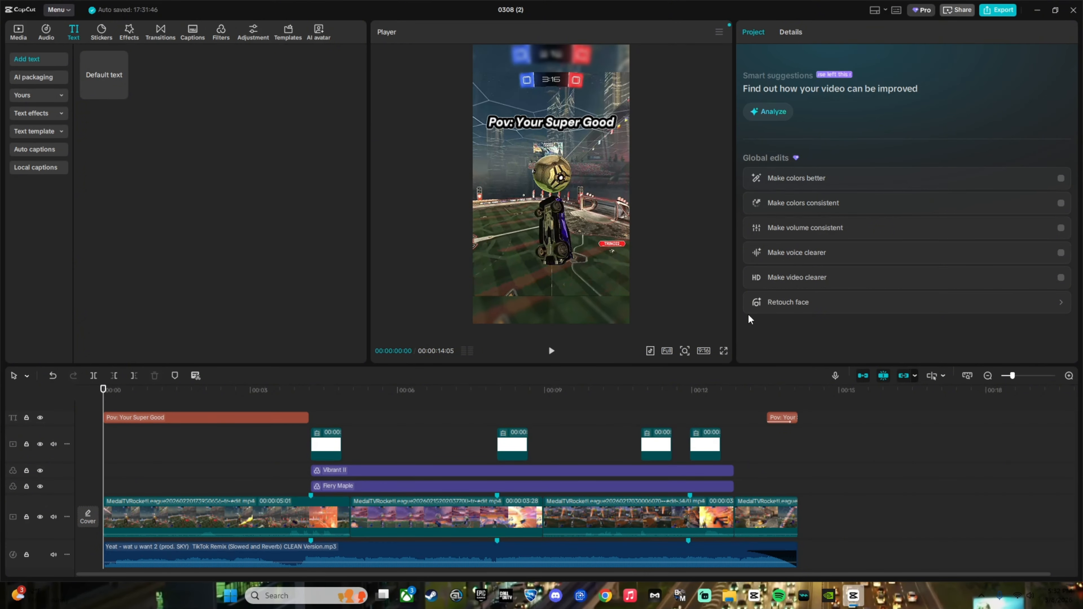
- Open the export settings, set the frame rate to 60fps and review the remaining options
{"action": "left_click", "coordinate": [1002, 10]}
{"action": "left_click_drag", "start_coordinate": [653, 142], "coordinate": [562, 138]}
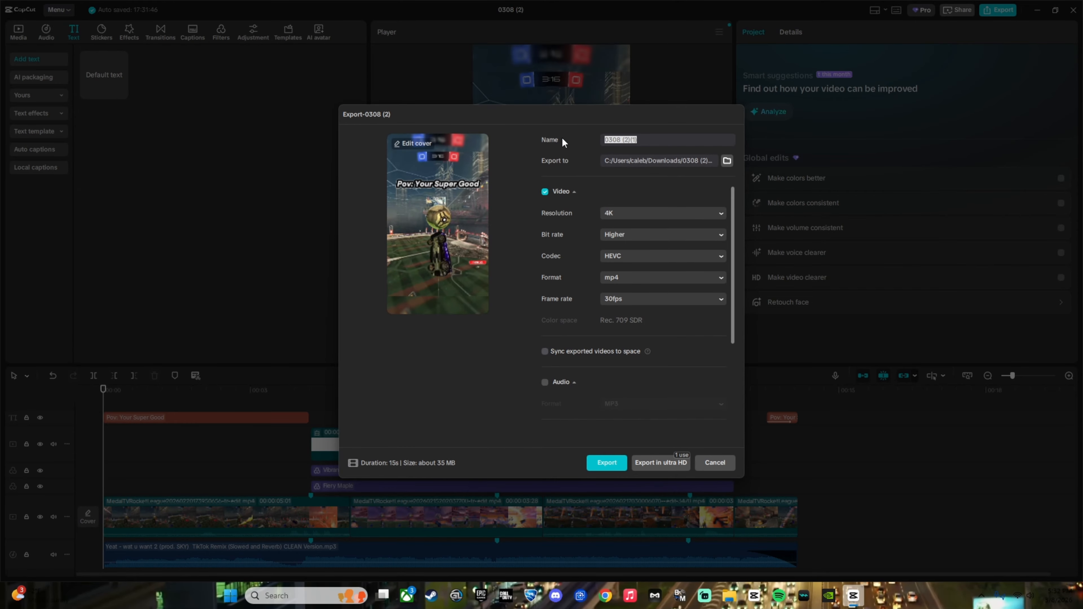
{"action": "left_click", "coordinate": [611, 277]}
{"action": "left_click", "coordinate": [572, 297]}
{"action": "left_click", "coordinate": [659, 386]}
{"action": "scroll", "coordinate": [636, 327], "scroll_direction": "down", "scroll_amount": 3}
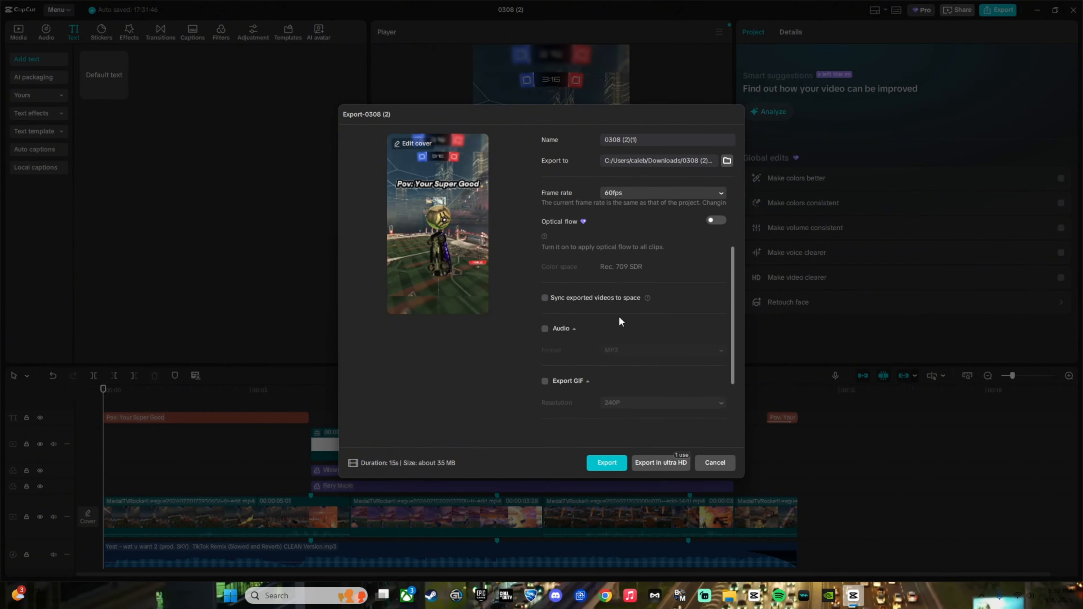
{"action": "scroll", "coordinate": [620, 322], "scroll_direction": "up", "scroll_amount": 3}
- Name the video "demo vid for vid" and start the export
{"action": "left_click_drag", "start_coordinate": [664, 139], "coordinate": [501, 134]}
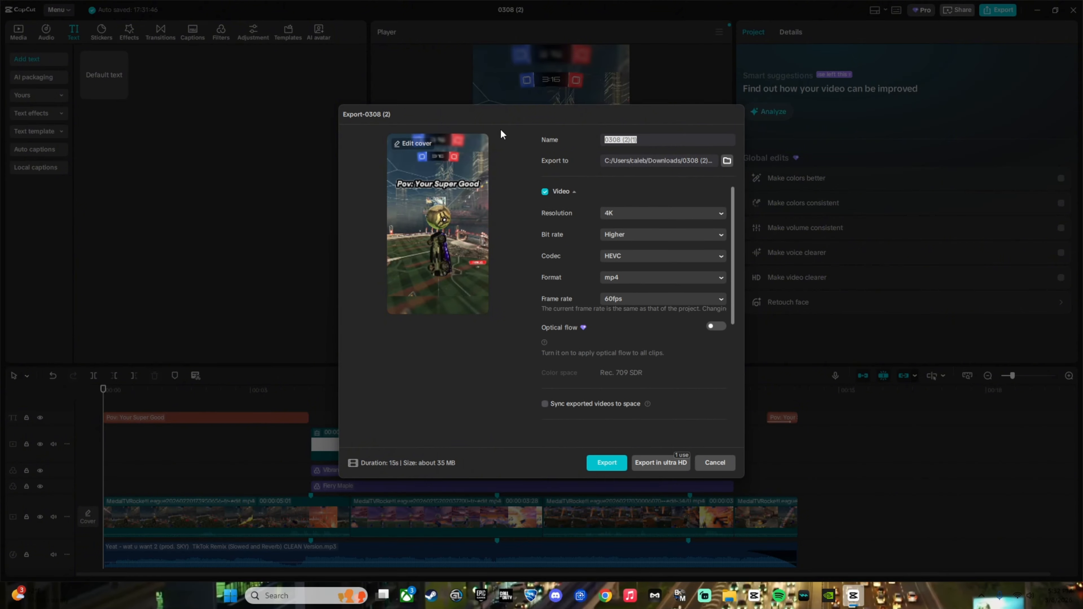
{"action": "type", "text": "demo vid for vid"}
{"action": "left_click", "coordinate": [607, 467]}
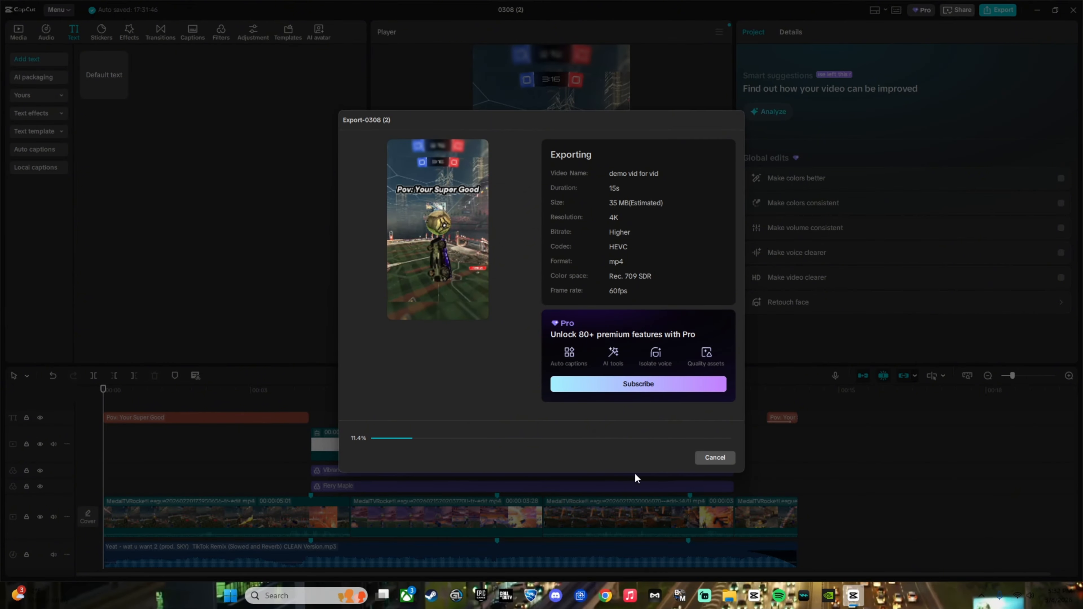